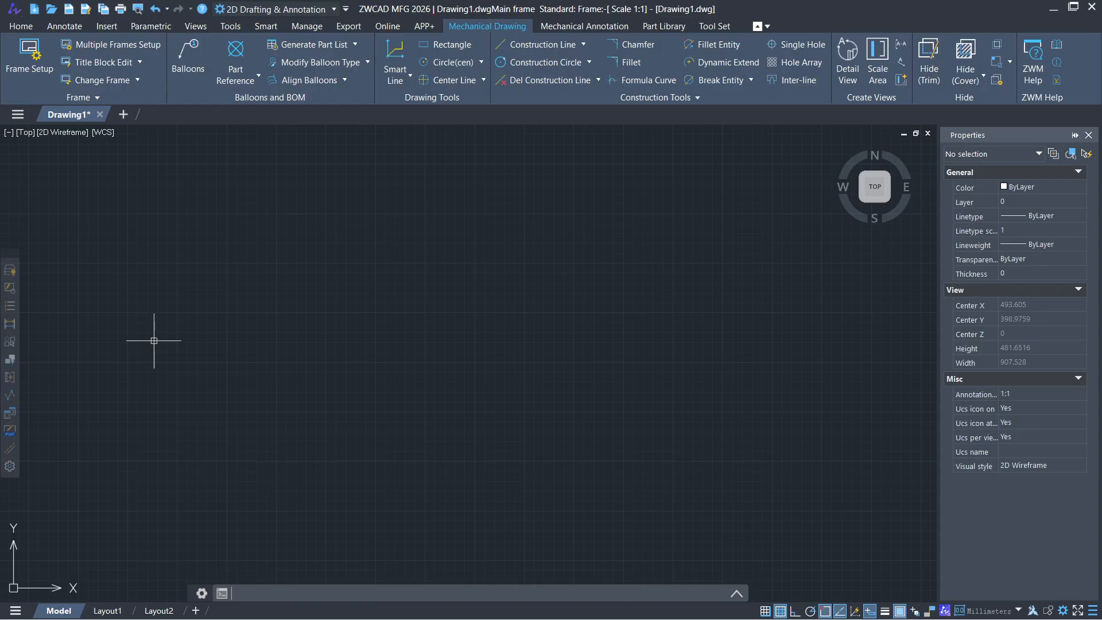
Draw the inner frame rectangle from the origin 0,0 with a width of 390 and a height of 287.
scroll(257, 408, down, 2)
middle_drag(261, 412, 273, 334)
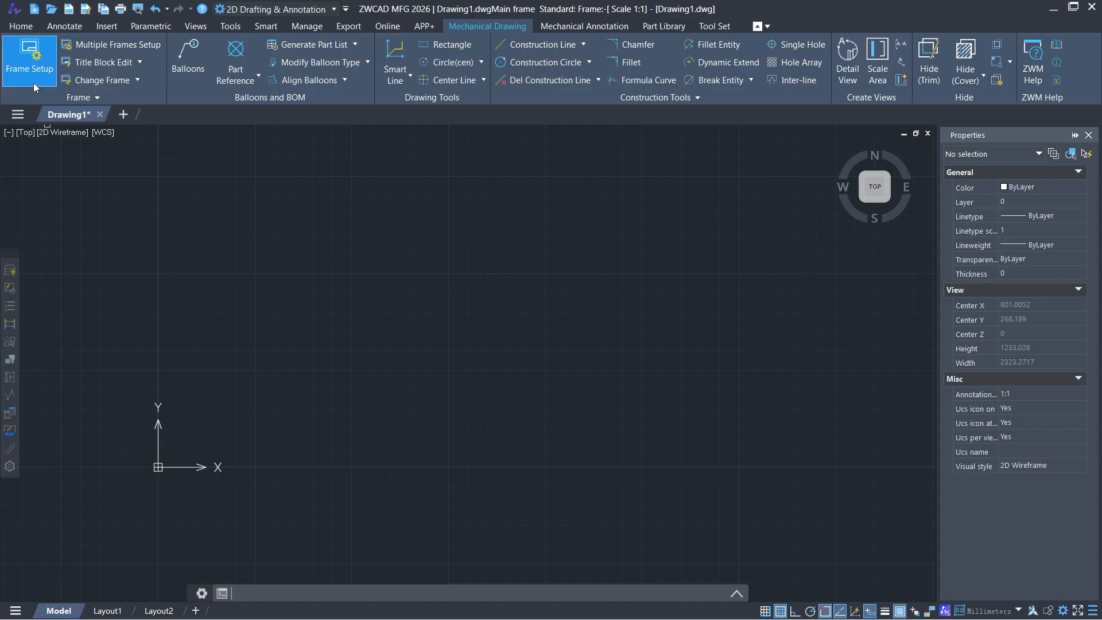
click(29, 28)
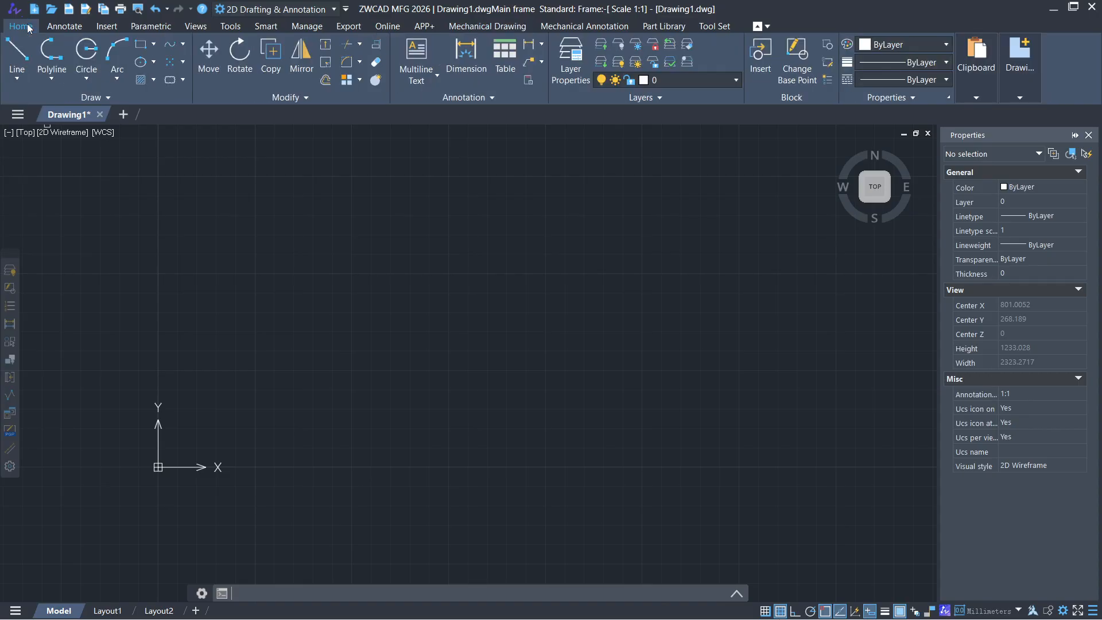
click(141, 45)
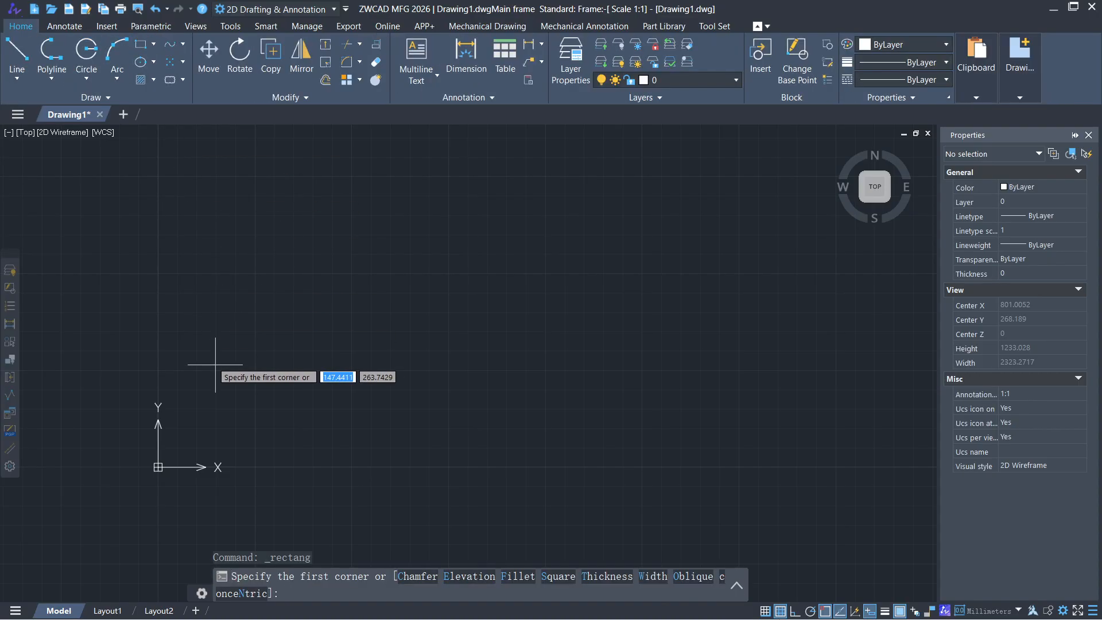
text(0)
key(Tab)
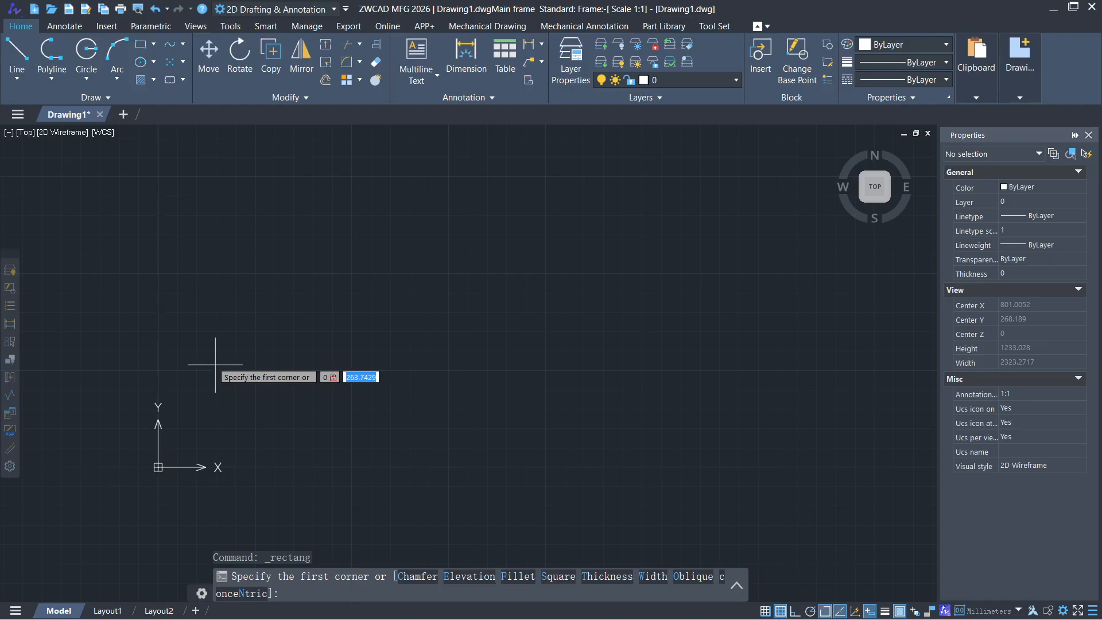
text(0)
key(Return)
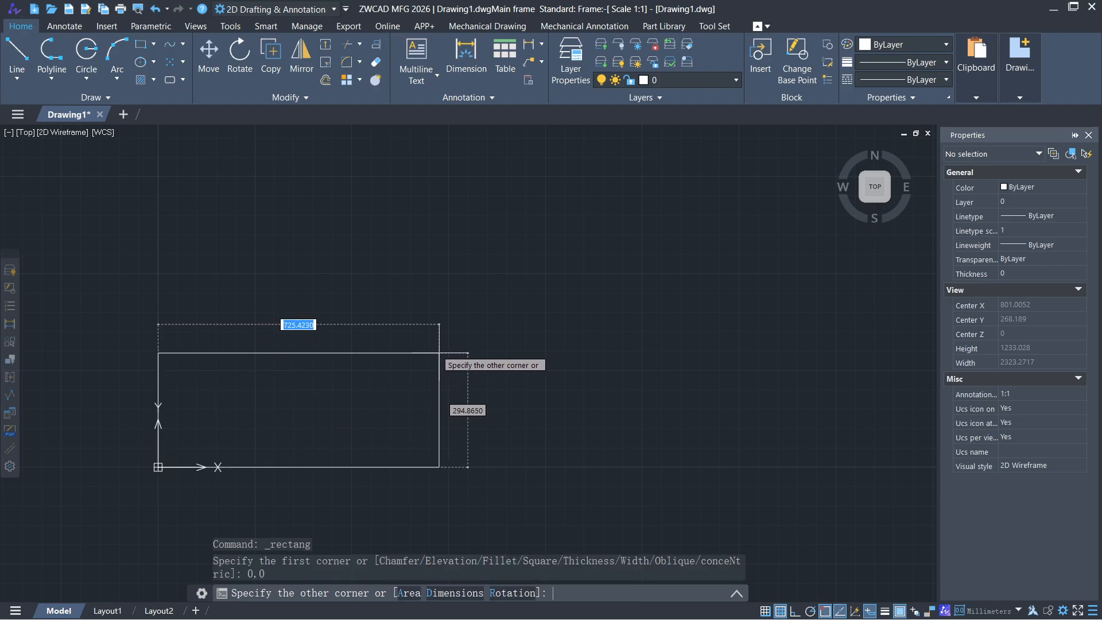
text(390)
key(Tab)
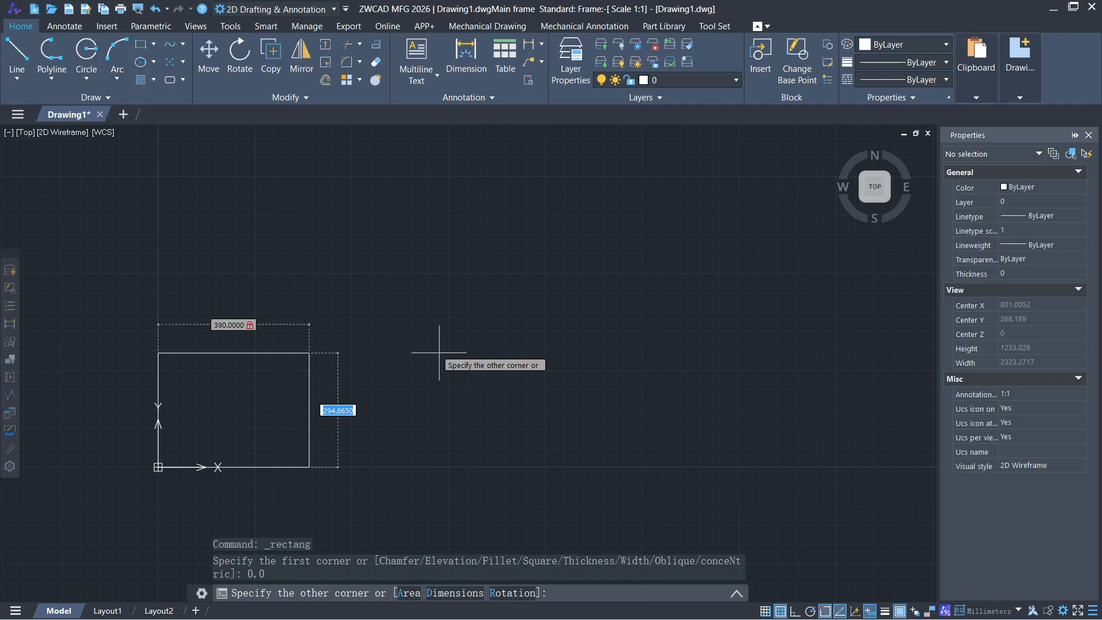
text(28)
key(Return)
Draw the outer sheet rectangle from the corner at -25,-5 with a width of 420 and a height of 297.
scroll(243, 426, up, 2)
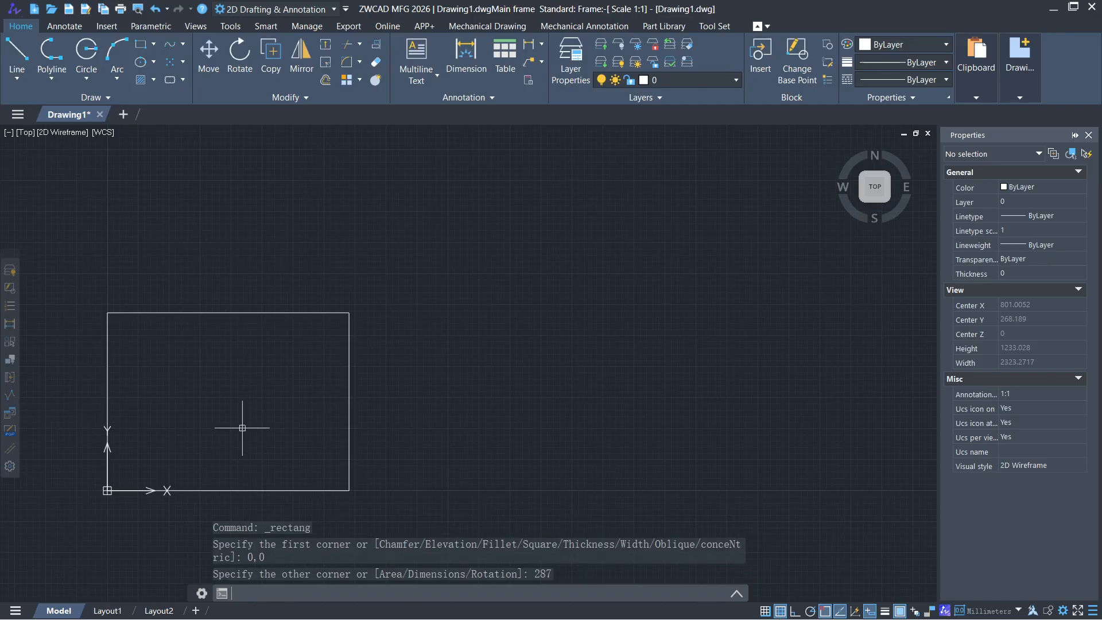
middle_drag(244, 425, 367, 412)
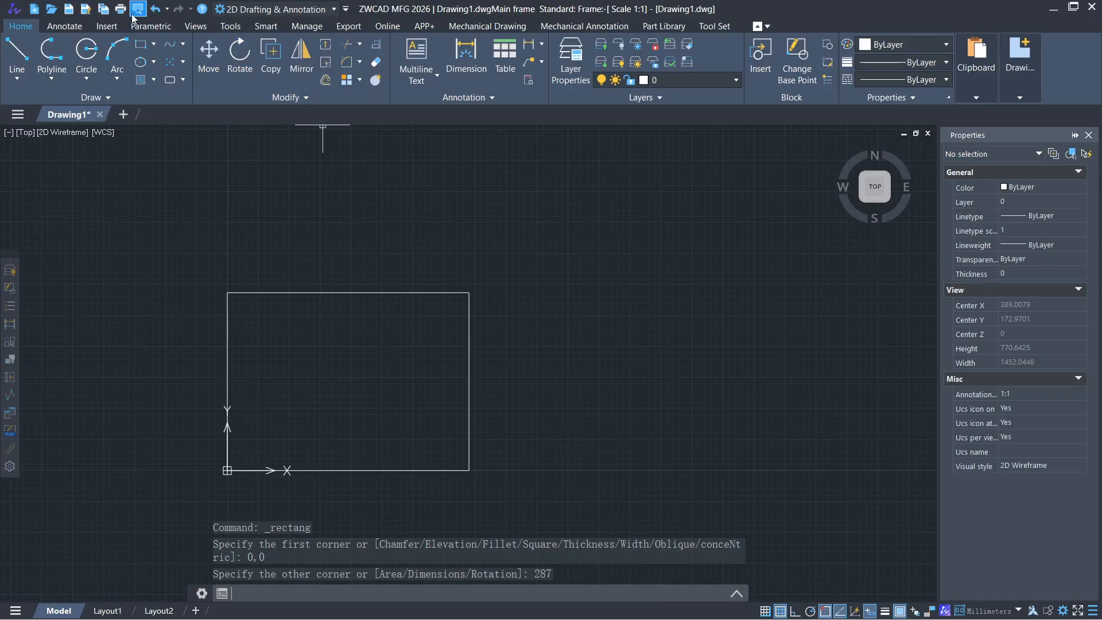
click(140, 45)
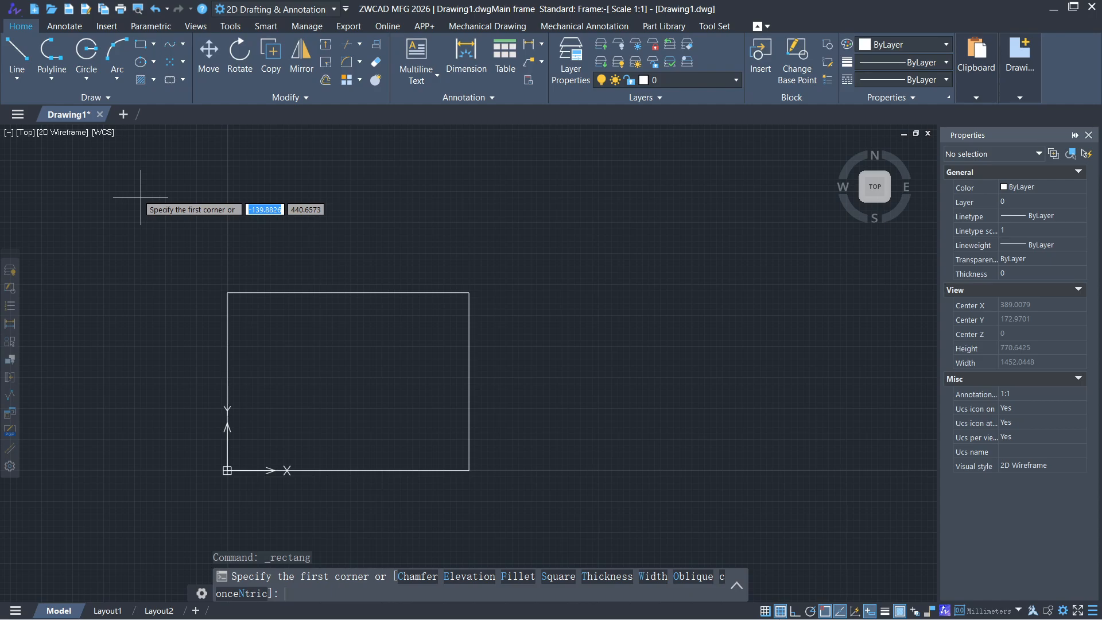
text(-25)
key(Tab)
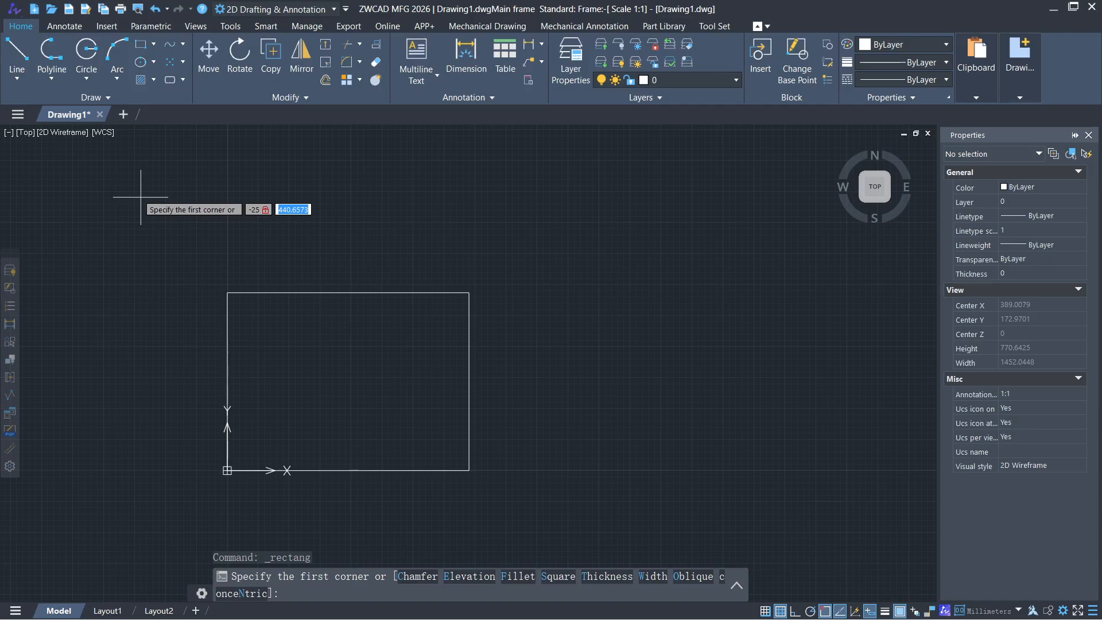
text(-5)
key(Return)
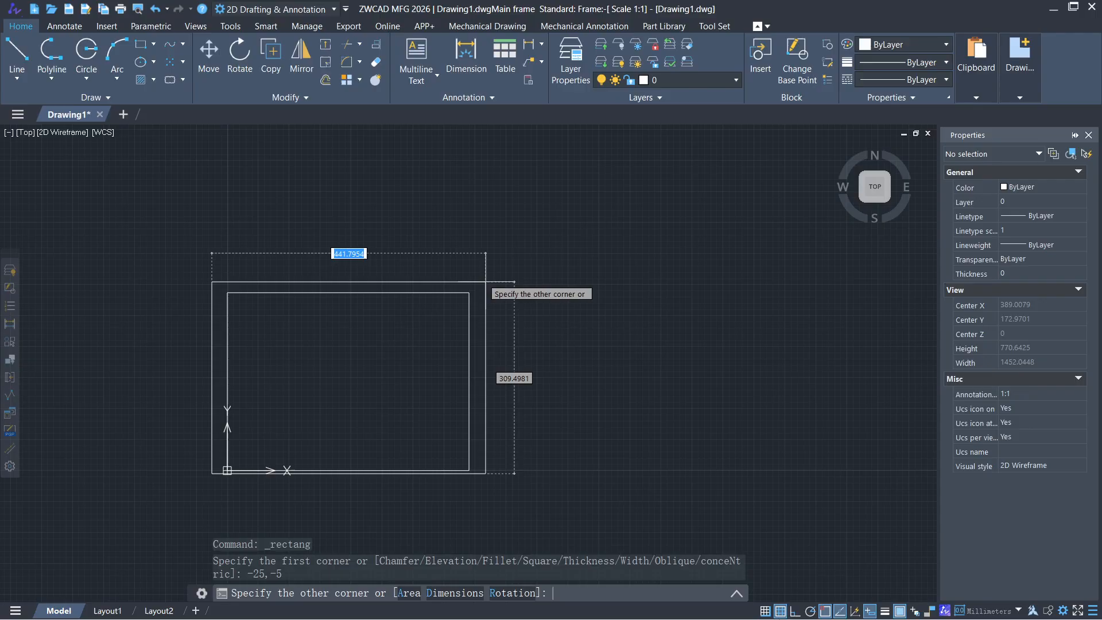
text(420)
key(Tab)
text(297)
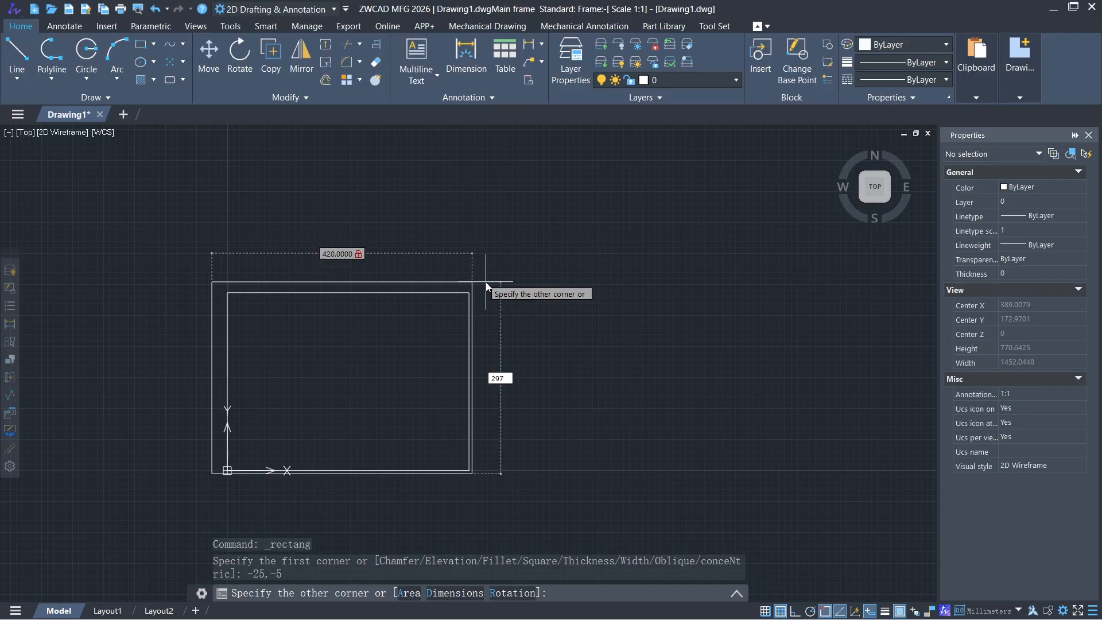
key(Return)
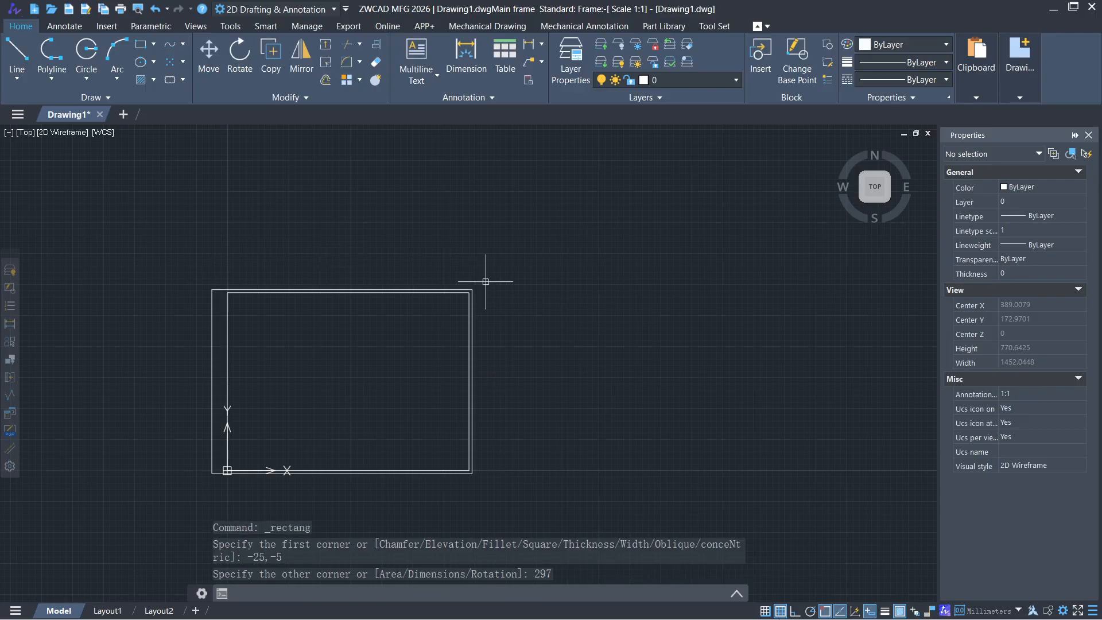
Set the color of the outer rectangle to Cyan and clear the selection.
scroll(405, 388, up, 2)
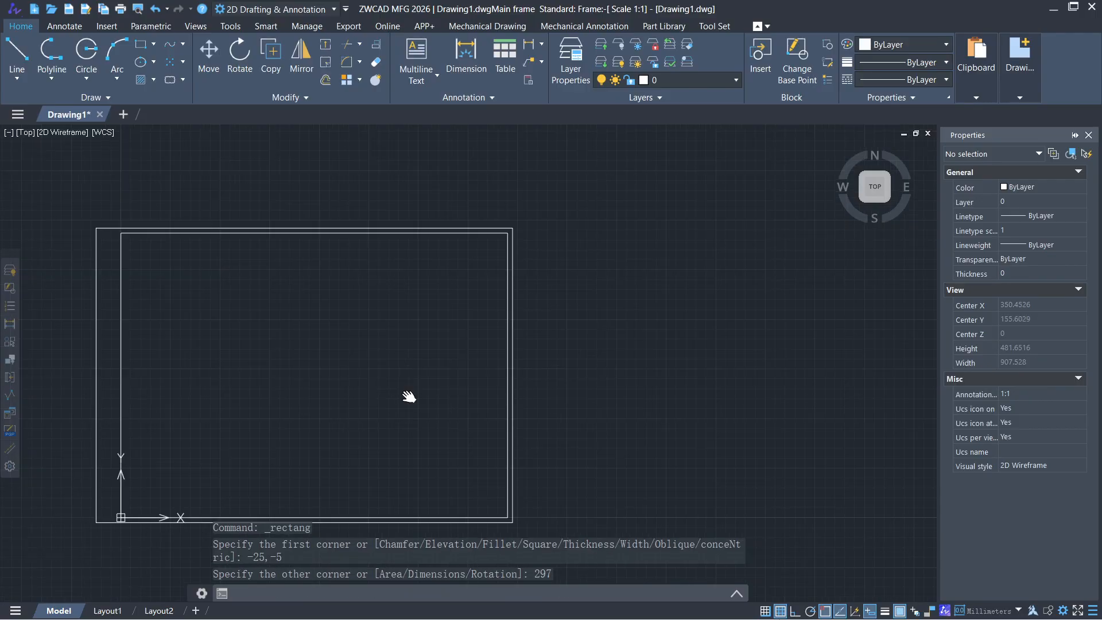
mouse_move(409, 396)
middle_down()
mouse_move(570, 386)
mouse_move(615, 365)
middle_up()
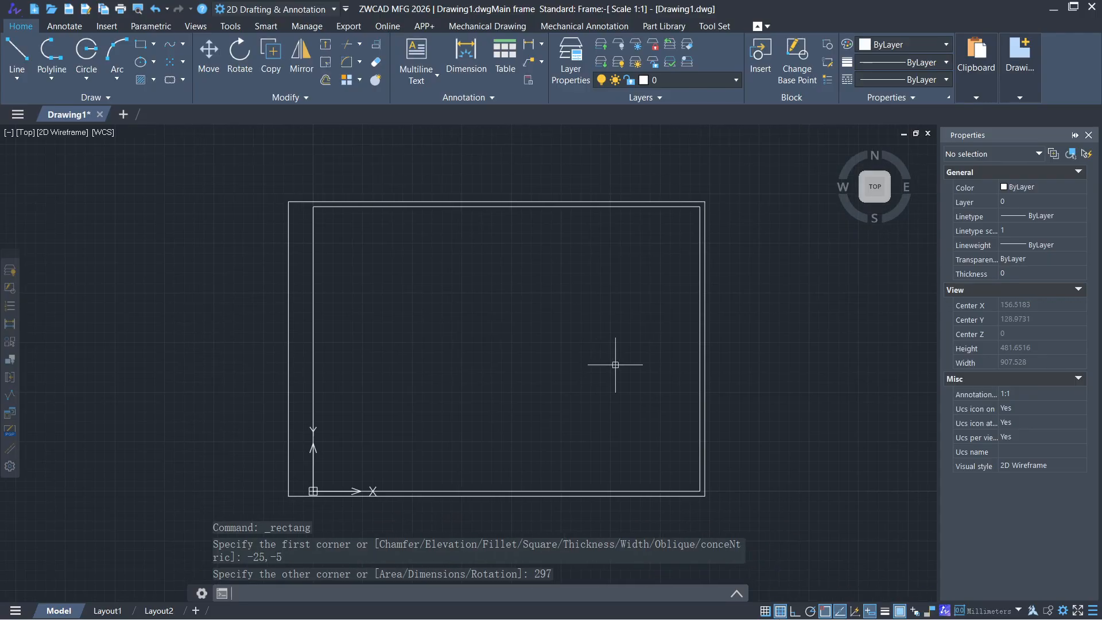
click(316, 202)
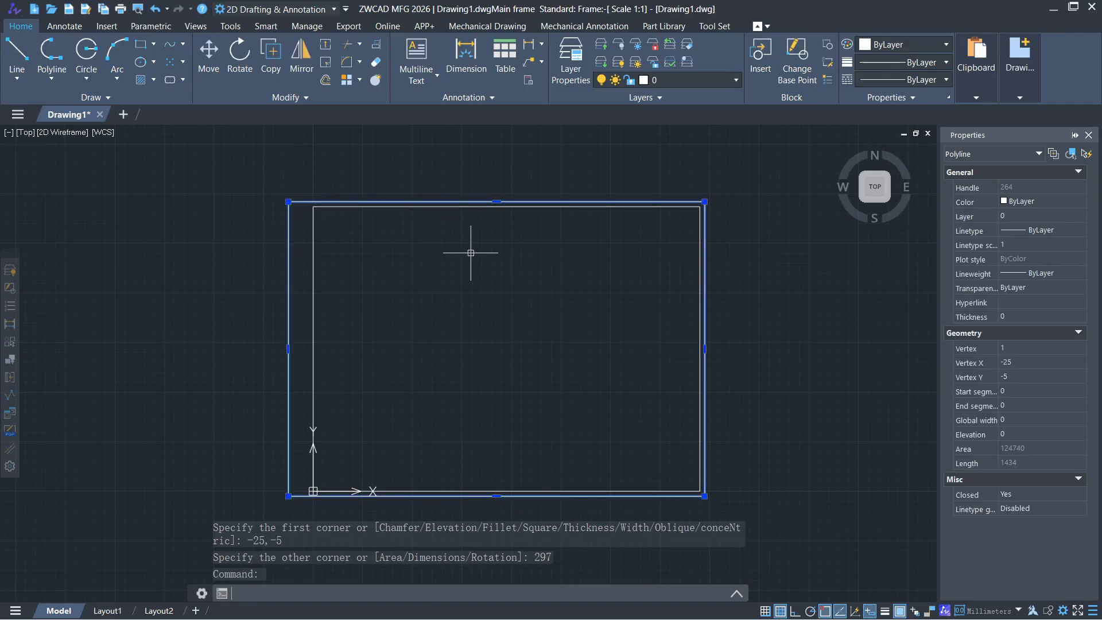
click(1015, 202)
click(1014, 202)
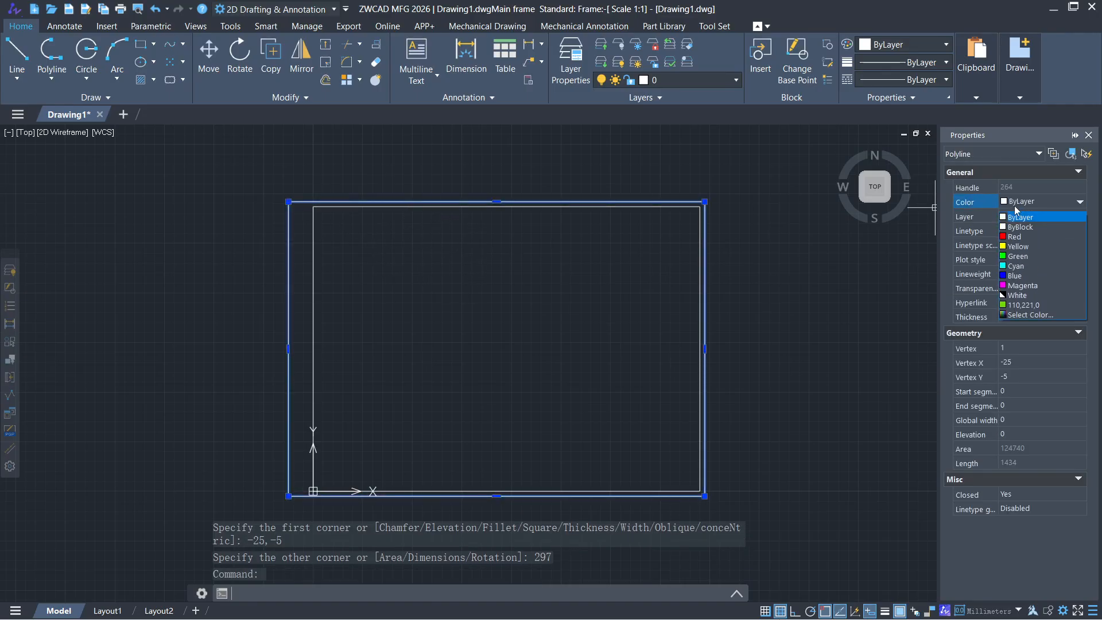
click(1019, 268)
key(Escape)
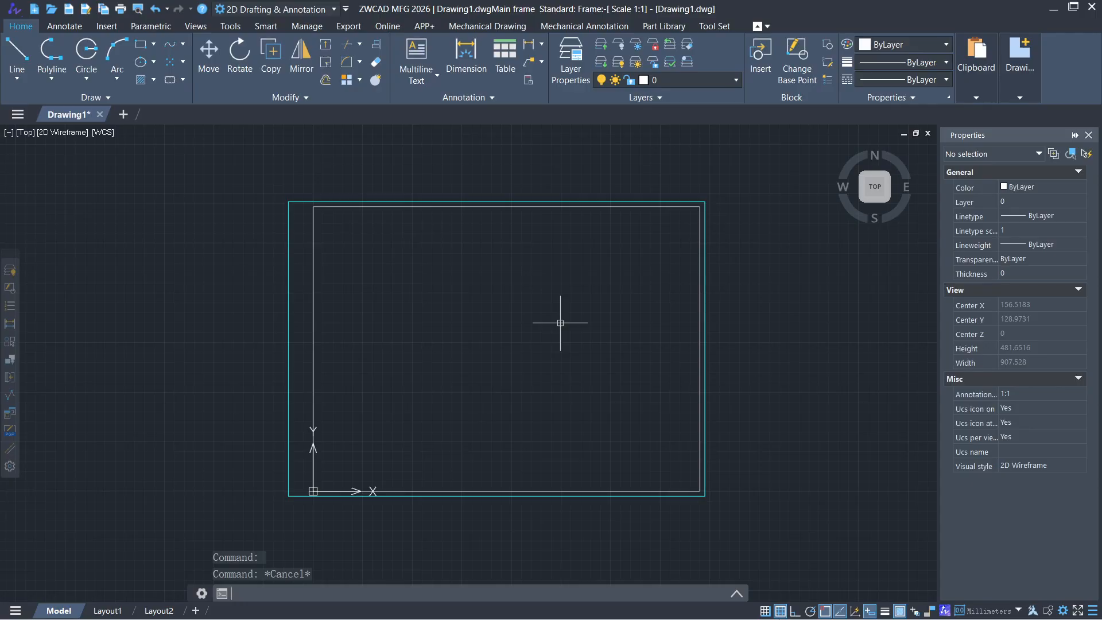
Start saving the drawing as a new file and browse on drive C: to Users, Public, Public Documents.
click(86, 13)
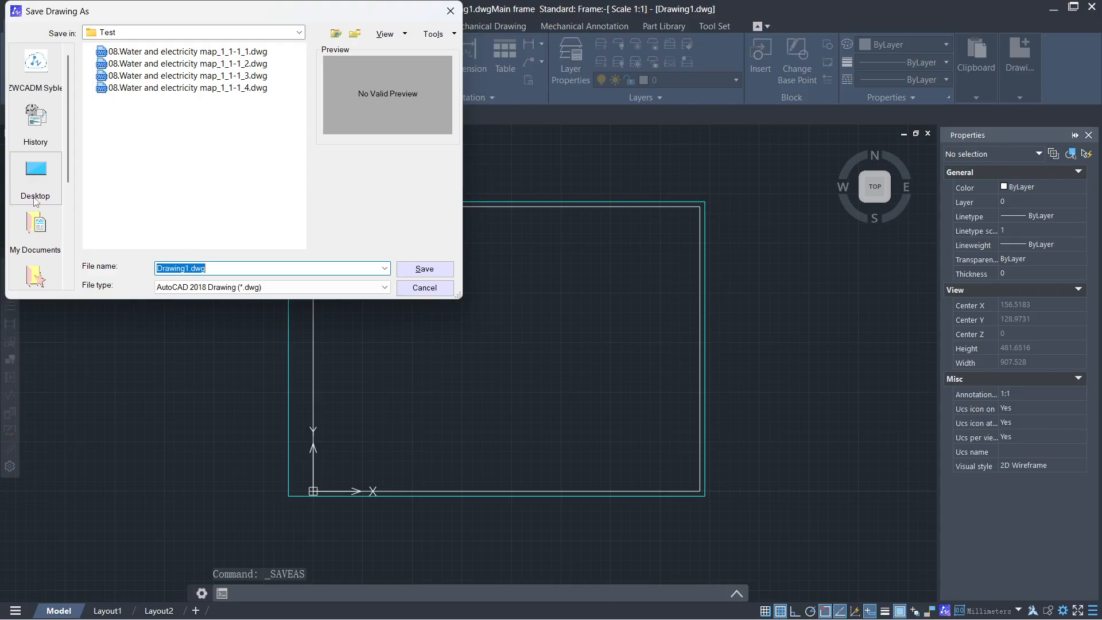
scroll(37, 224, down, 3)
click(44, 232)
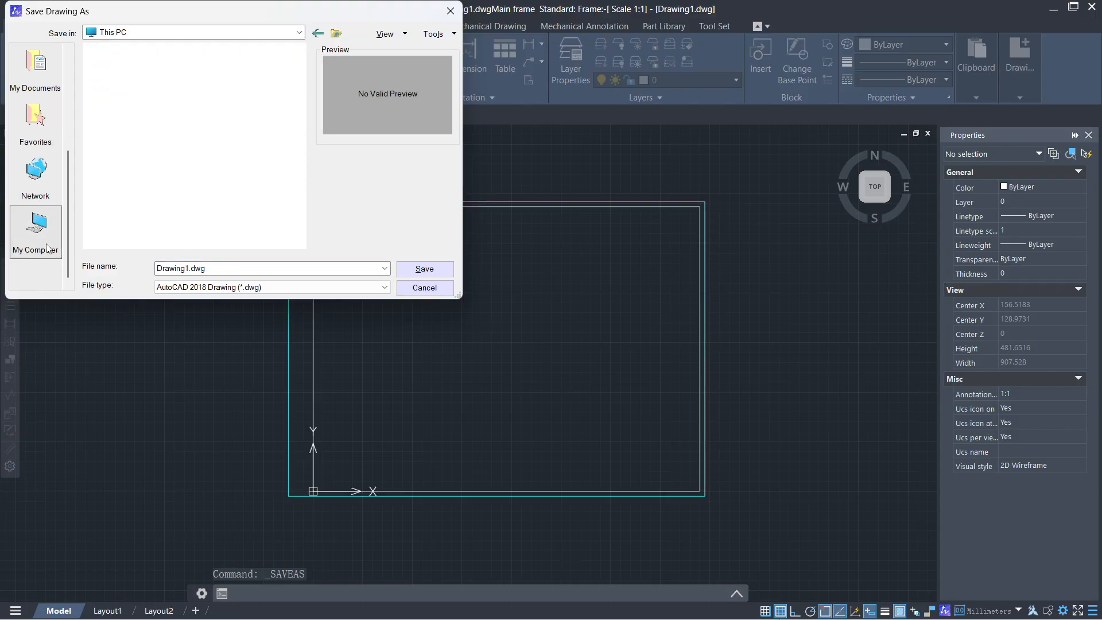
double_click(133, 51)
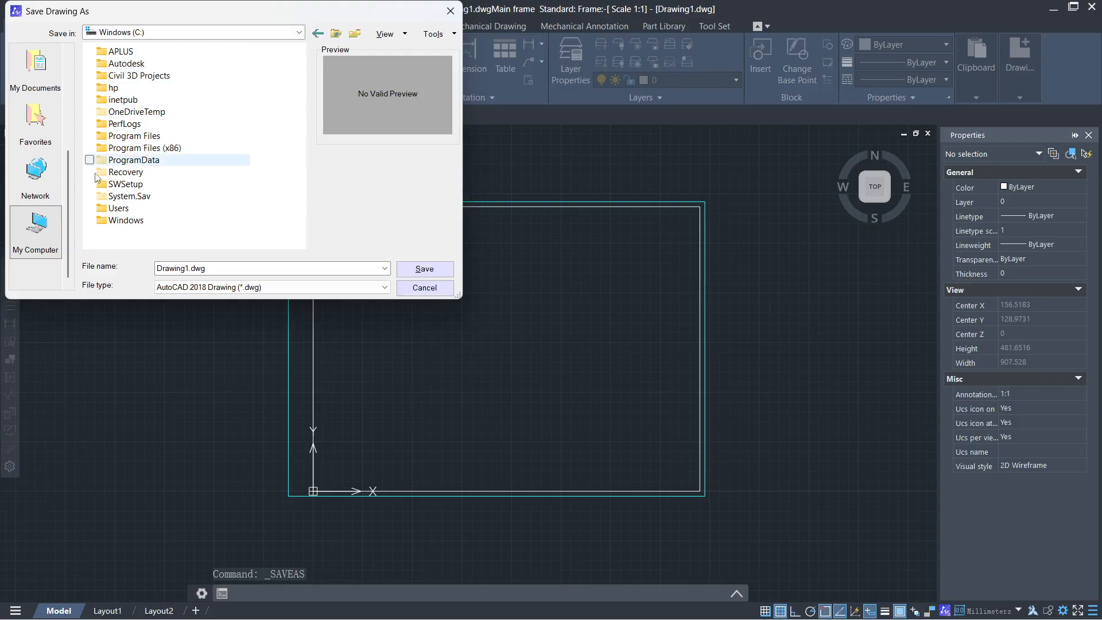
double_click(129, 209)
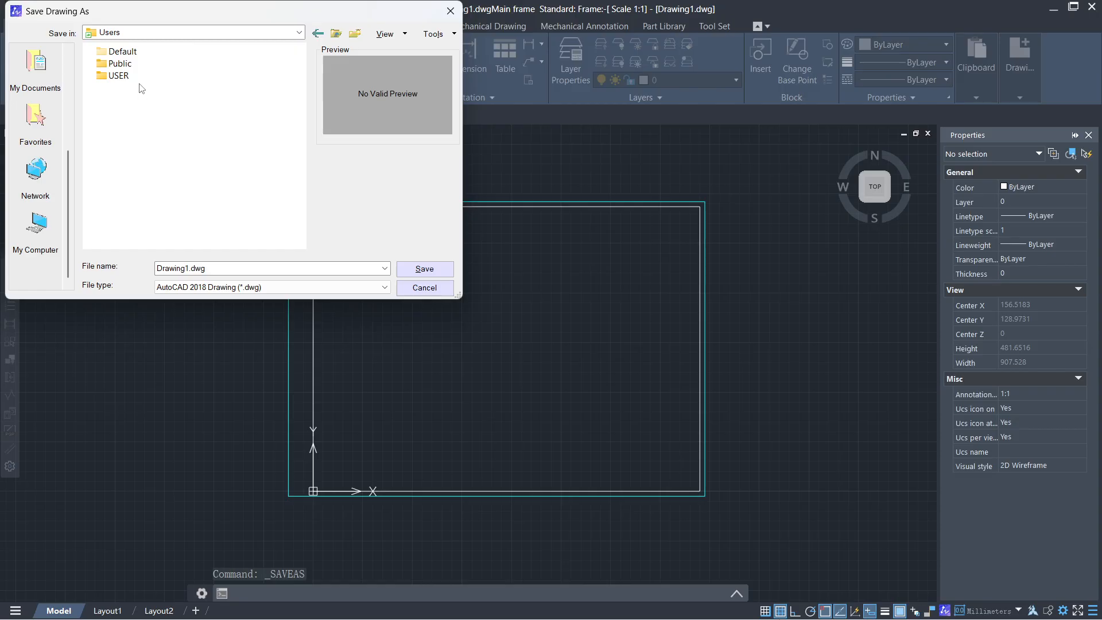
double_click(140, 63)
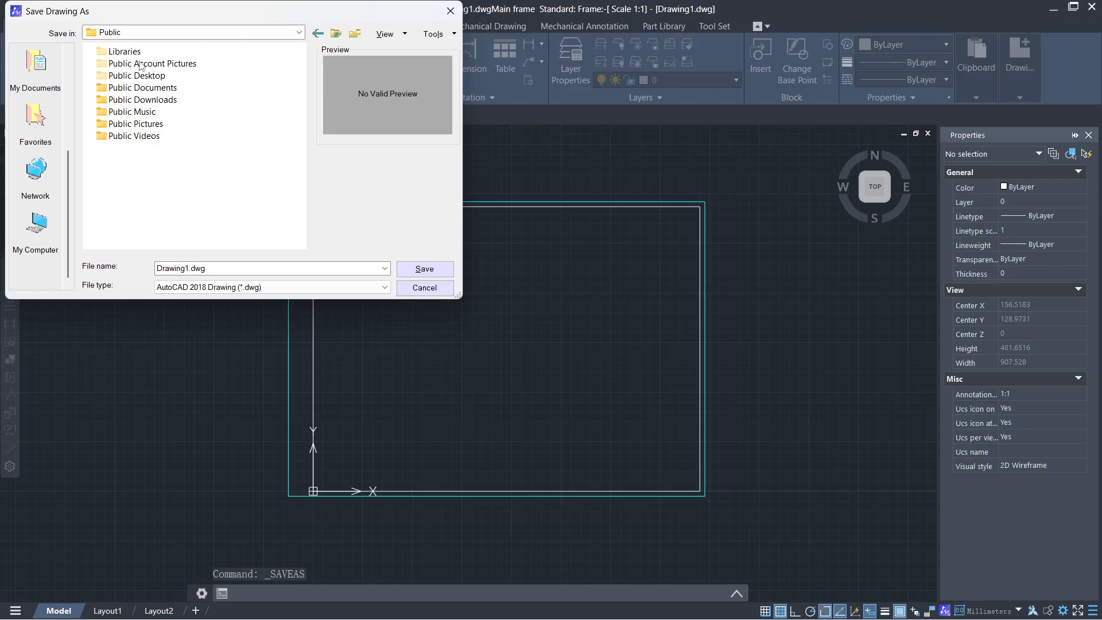
double_click(132, 88)
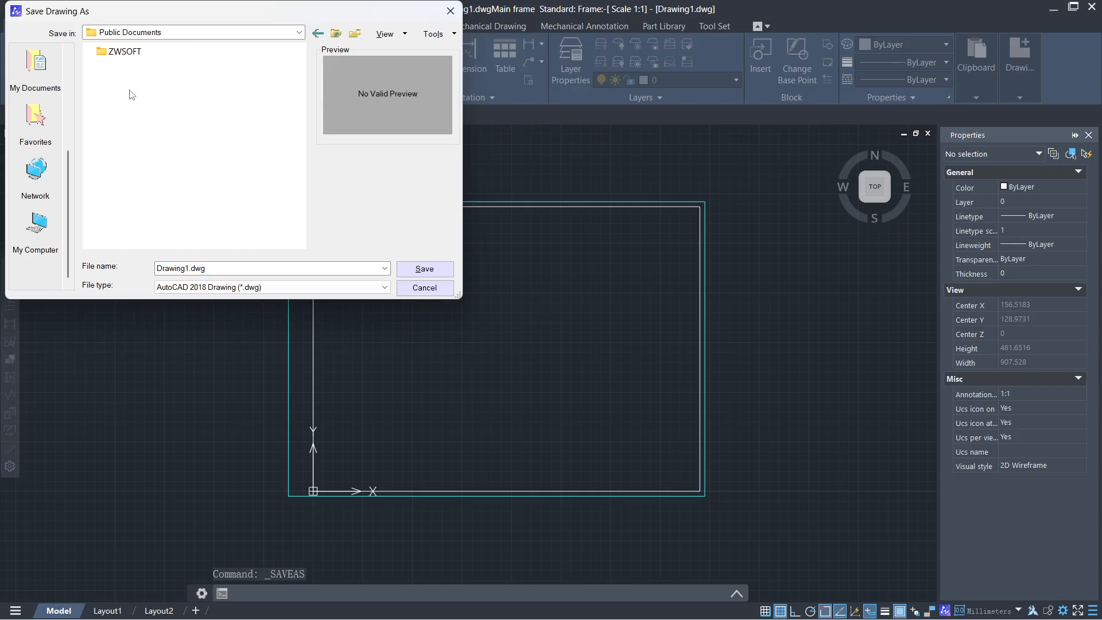
Go from the ZWSOFT folder through zwcadm and 2026 to styles, and open the GB standard's drwFrame folder.
double_click(128, 52)
double_click(133, 54)
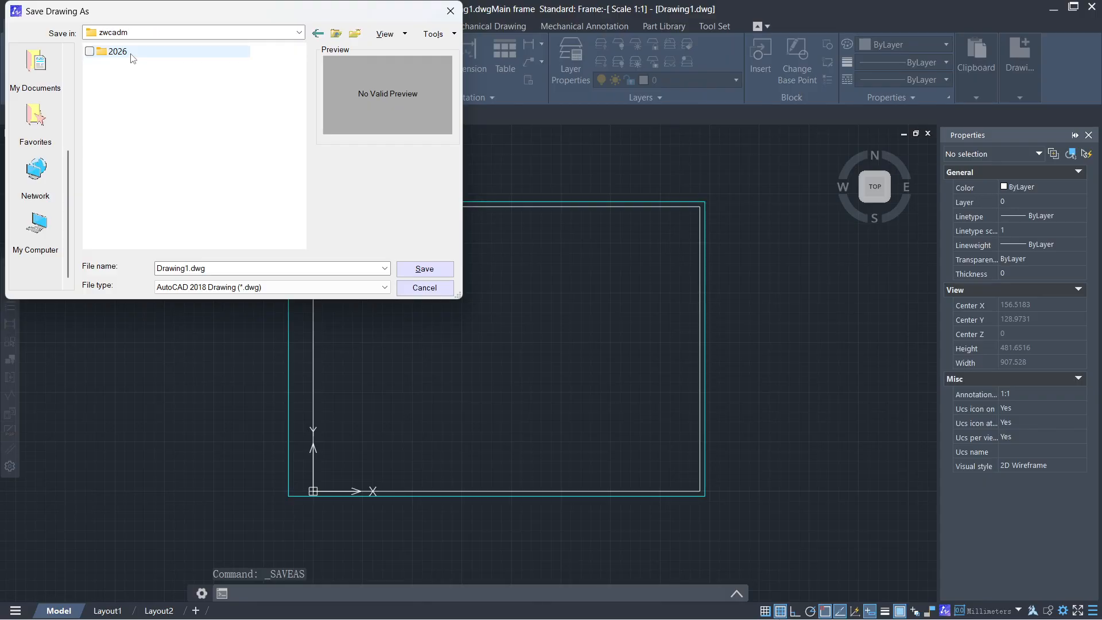
double_click(132, 53)
double_click(131, 53)
double_click(137, 67)
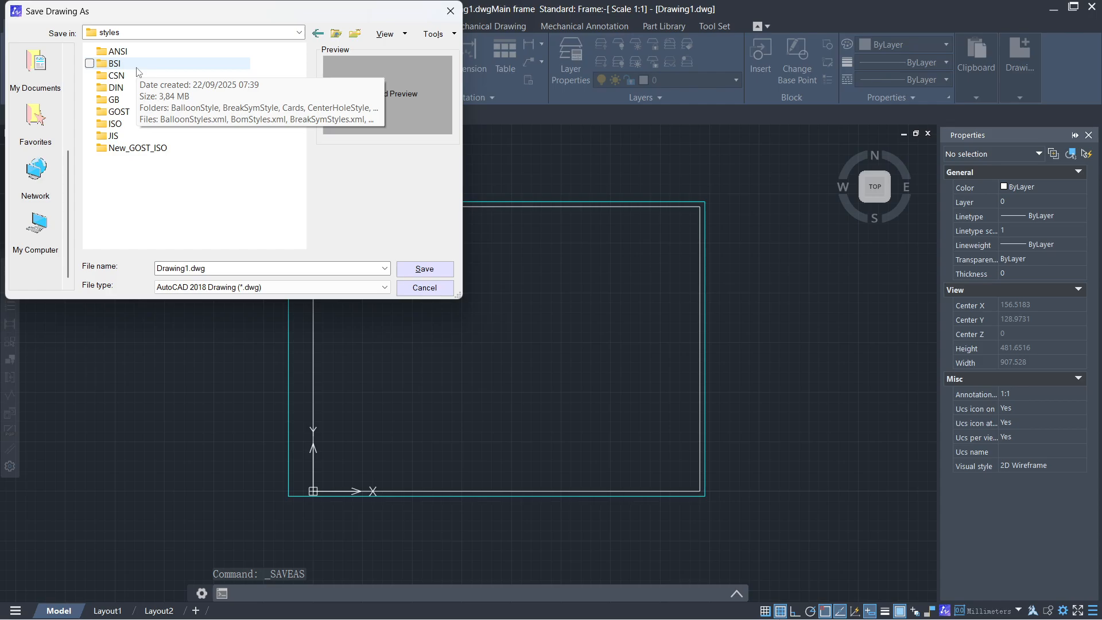
click(124, 101)
double_click(124, 101)
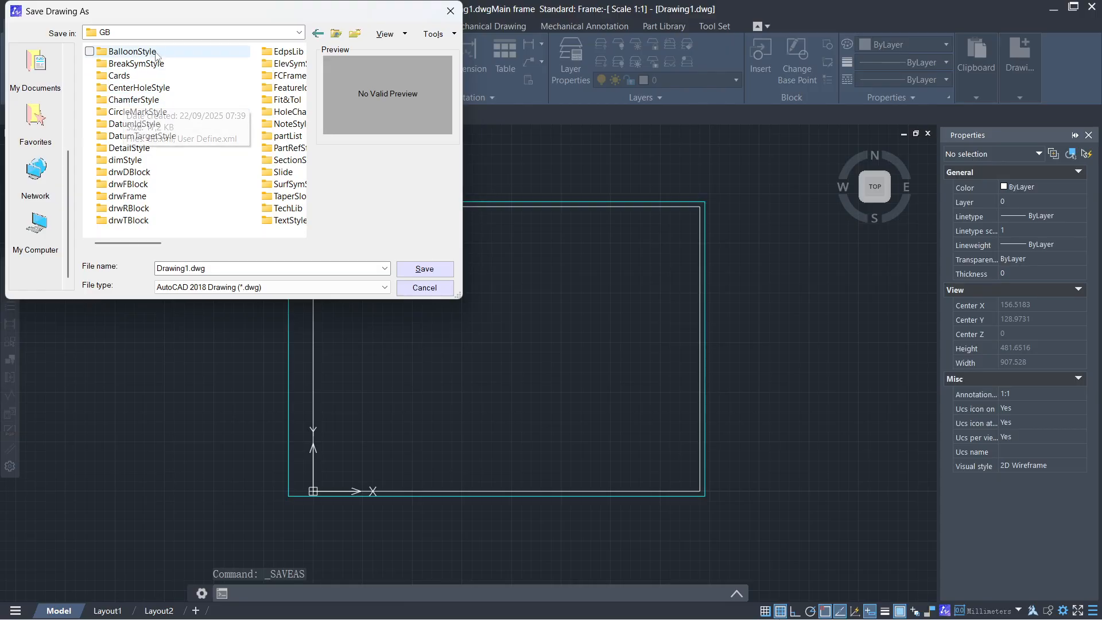
mouse_move(187, 20)
mouse_down()
mouse_move(266, 119)
mouse_move(285, 193)
mouse_up()
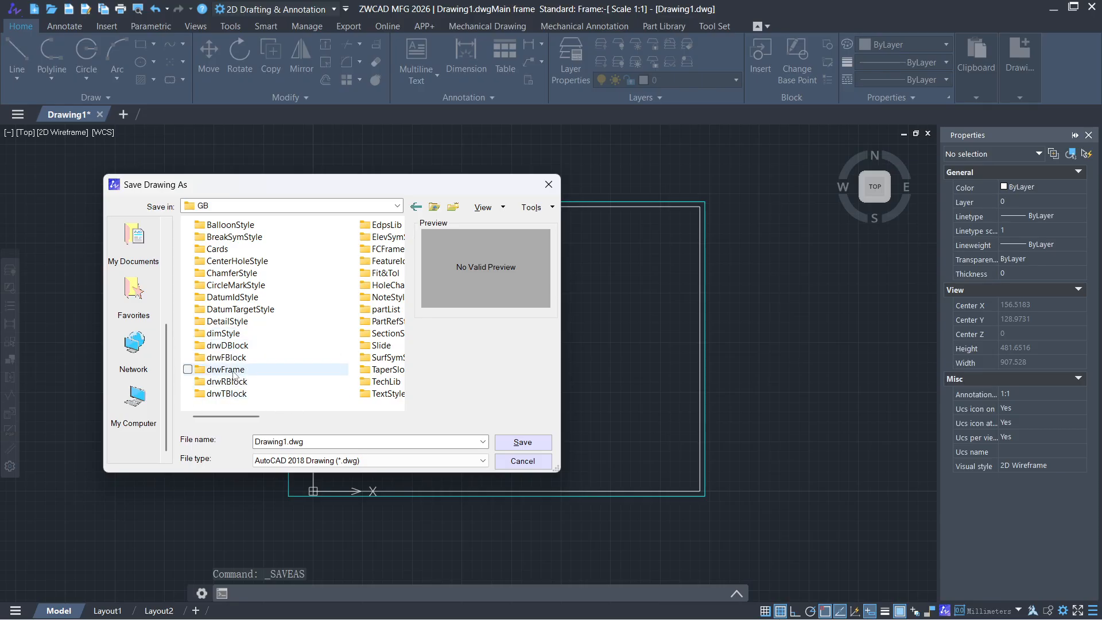
double_click(233, 369)
Name the drawing file 000-A3 H Custom and save it in the drwFrame folder.
double_click(339, 440)
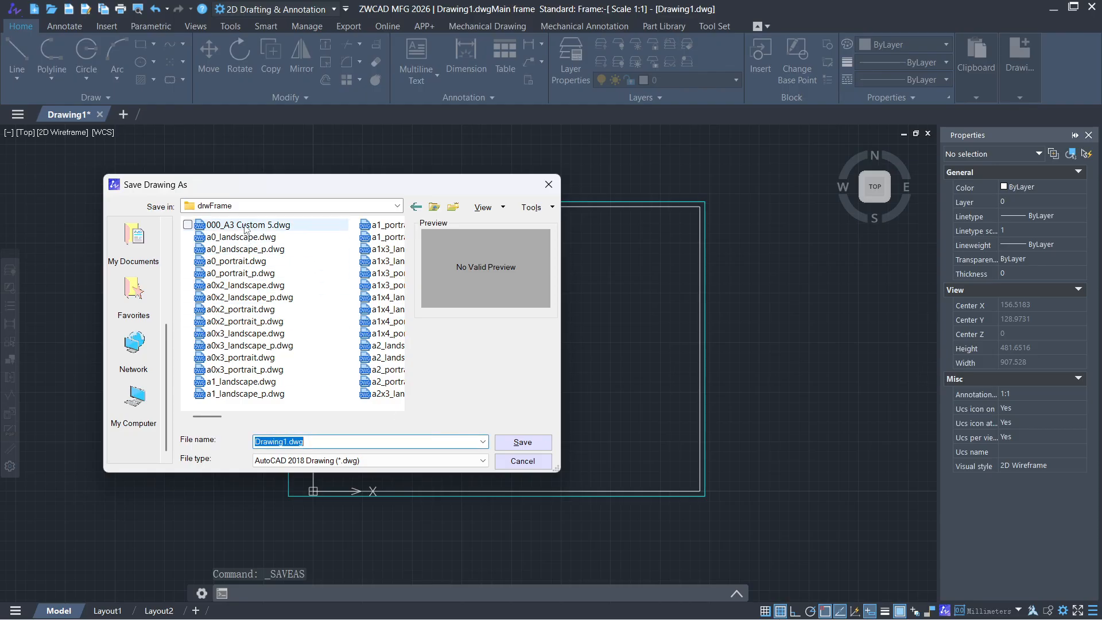
click(334, 439)
double_click(335, 439)
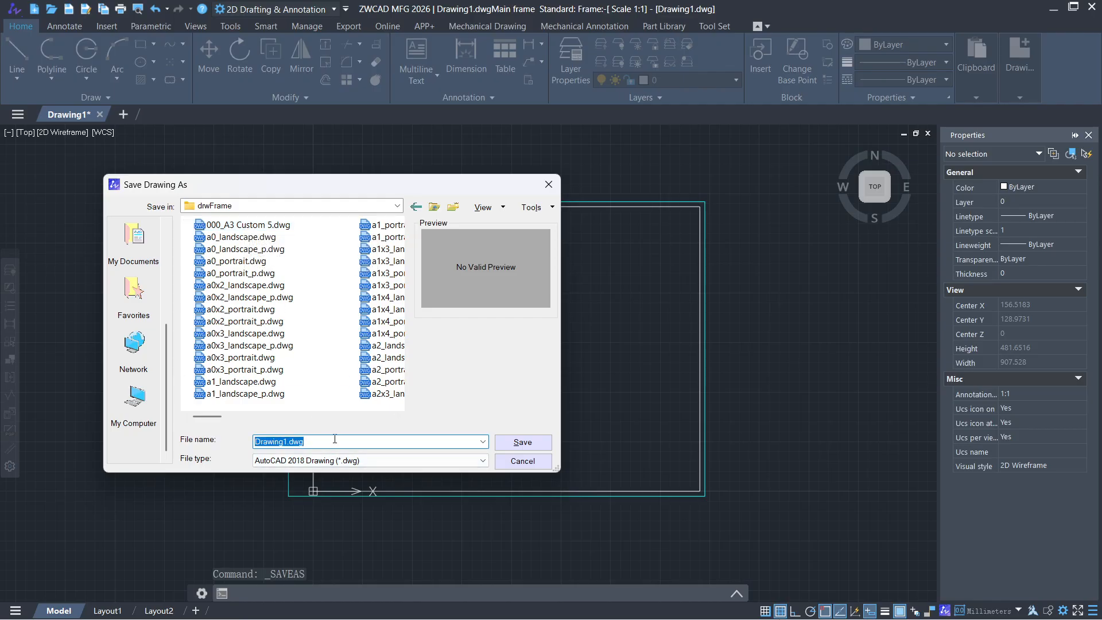
text(000)
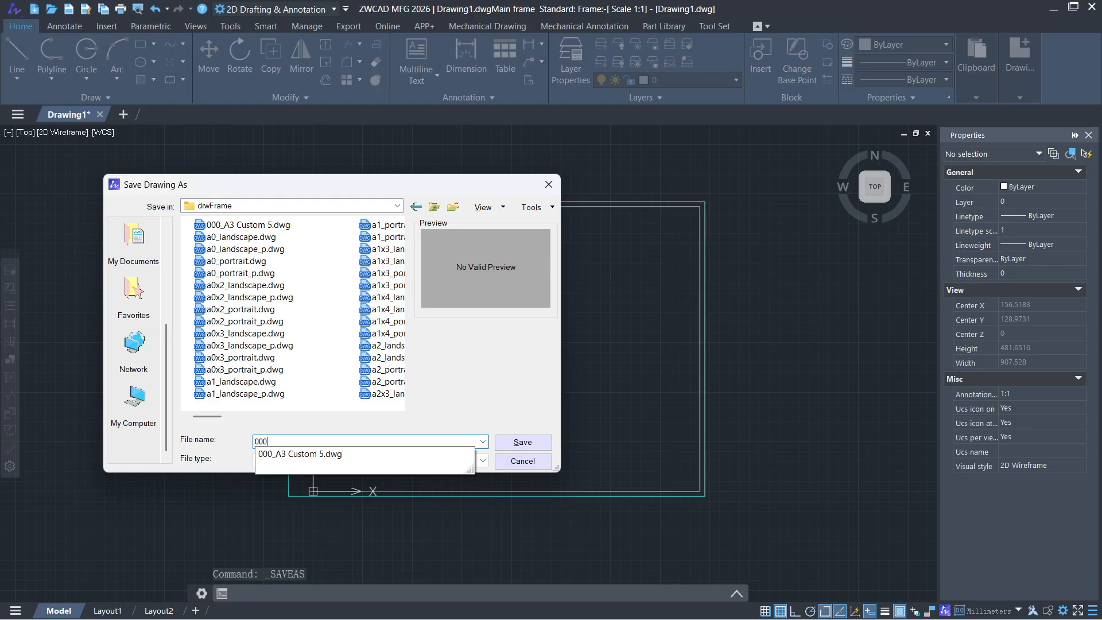
text(-A3 C)
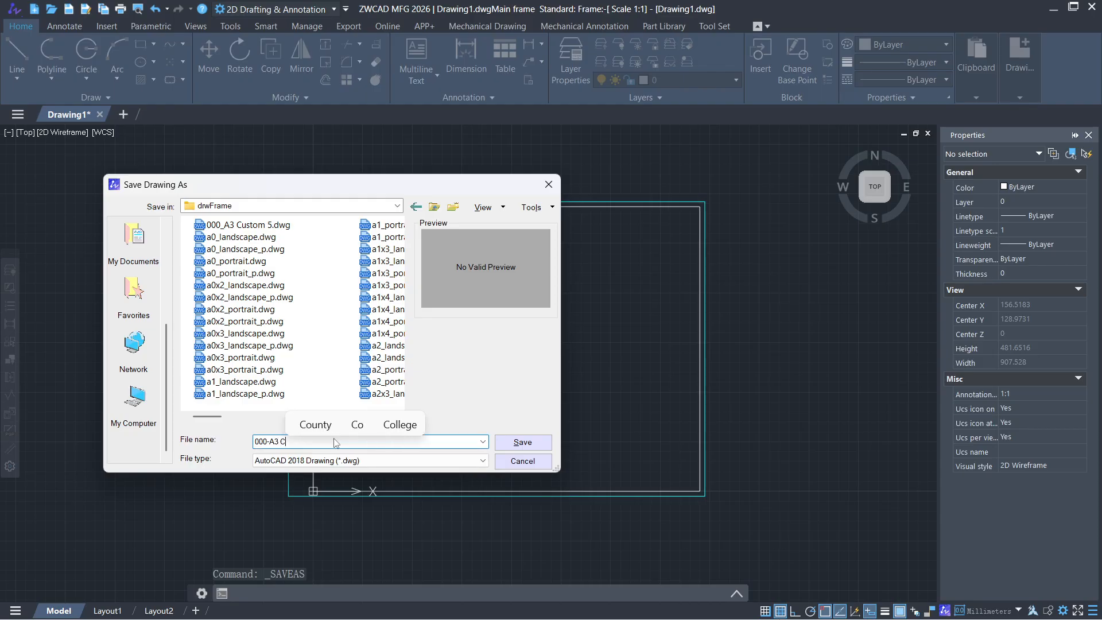
key(BackSpace)
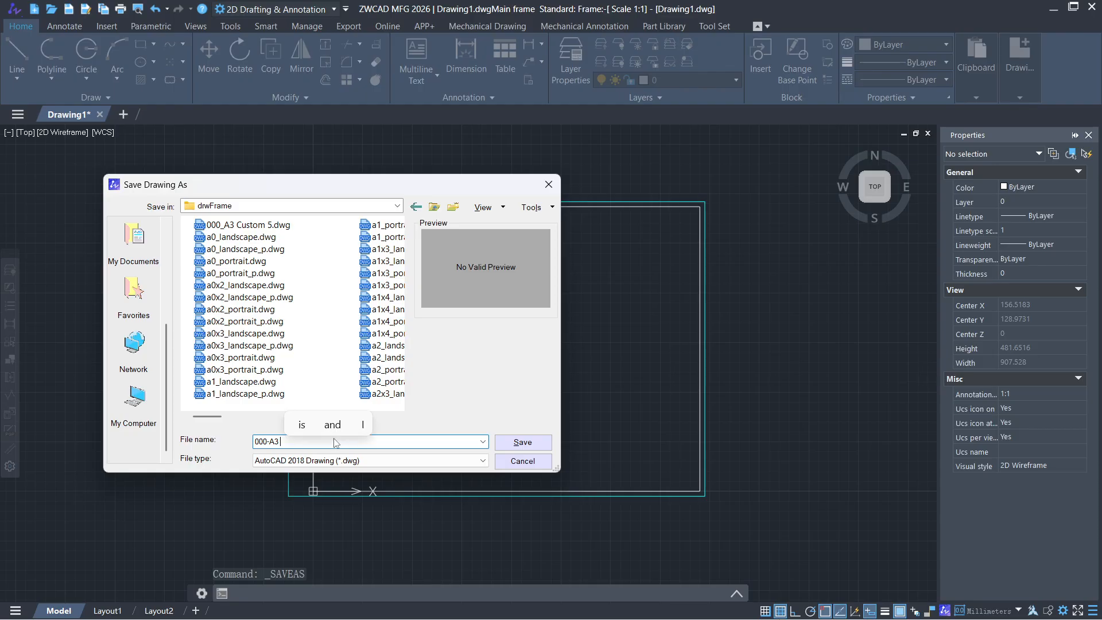
text(H Custom)
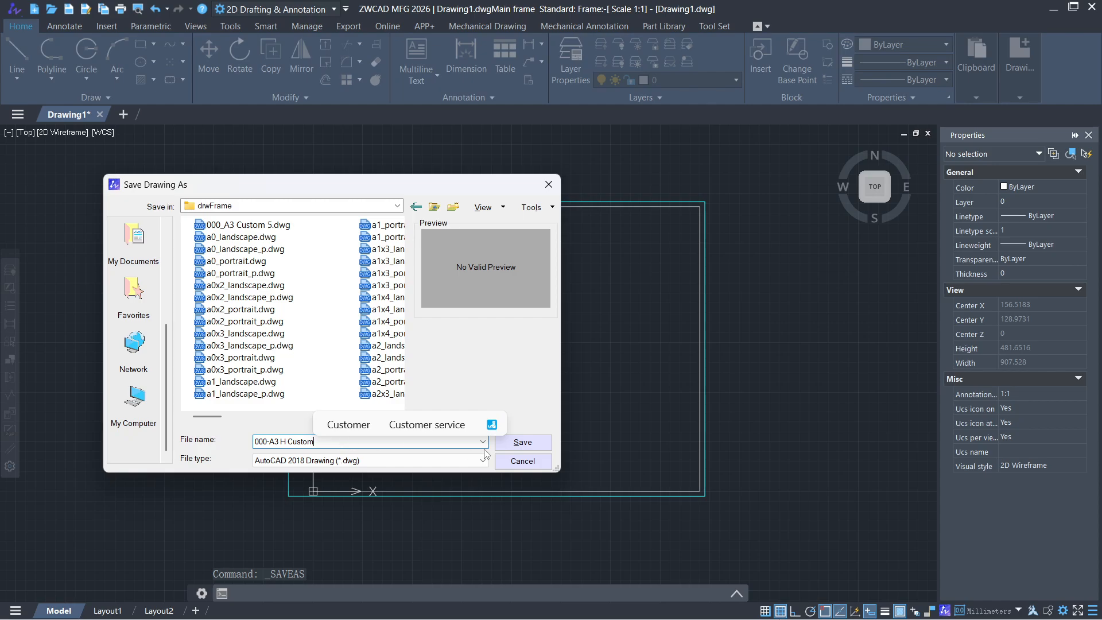
click(521, 443)
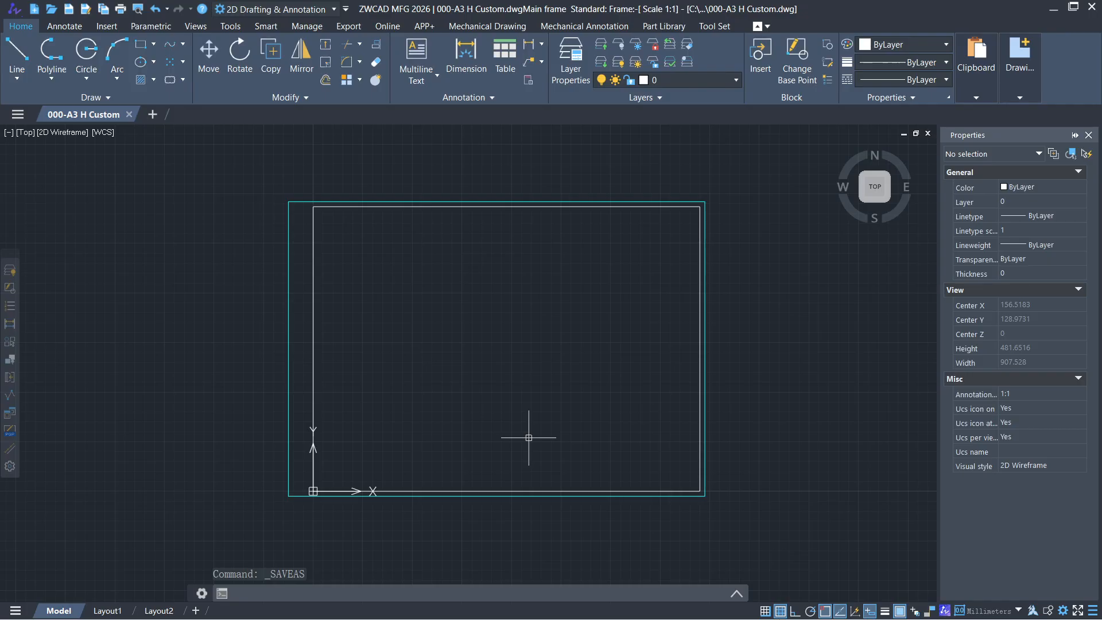
Check which frame styles the Frame Setup offers for the GB style group at A3 size, and close it without applying anything.
click(509, 27)
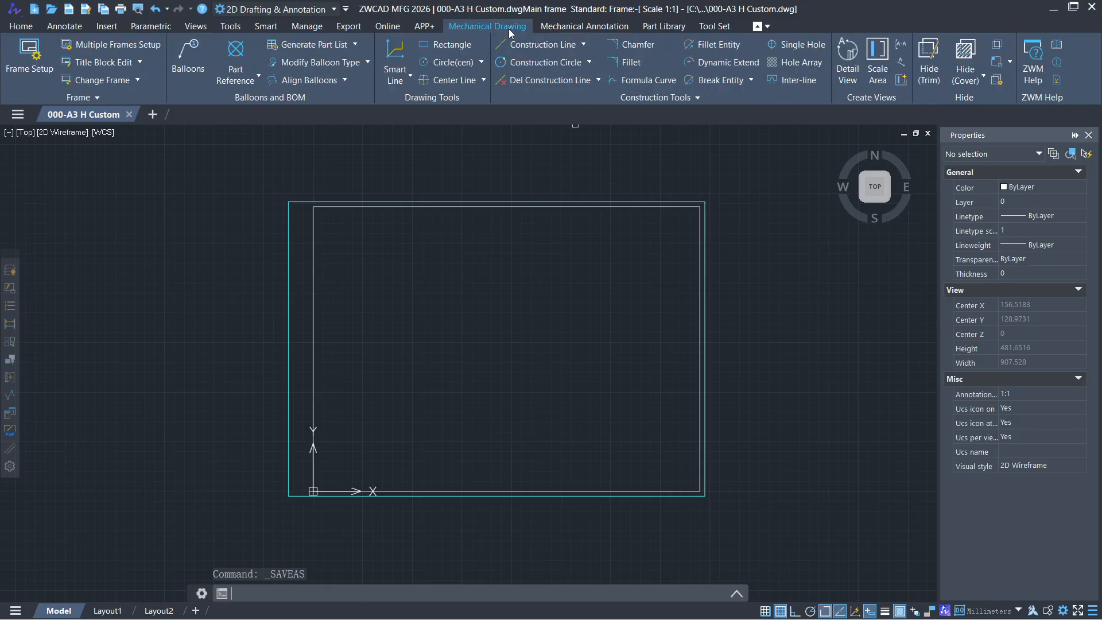
click(29, 52)
click(492, 209)
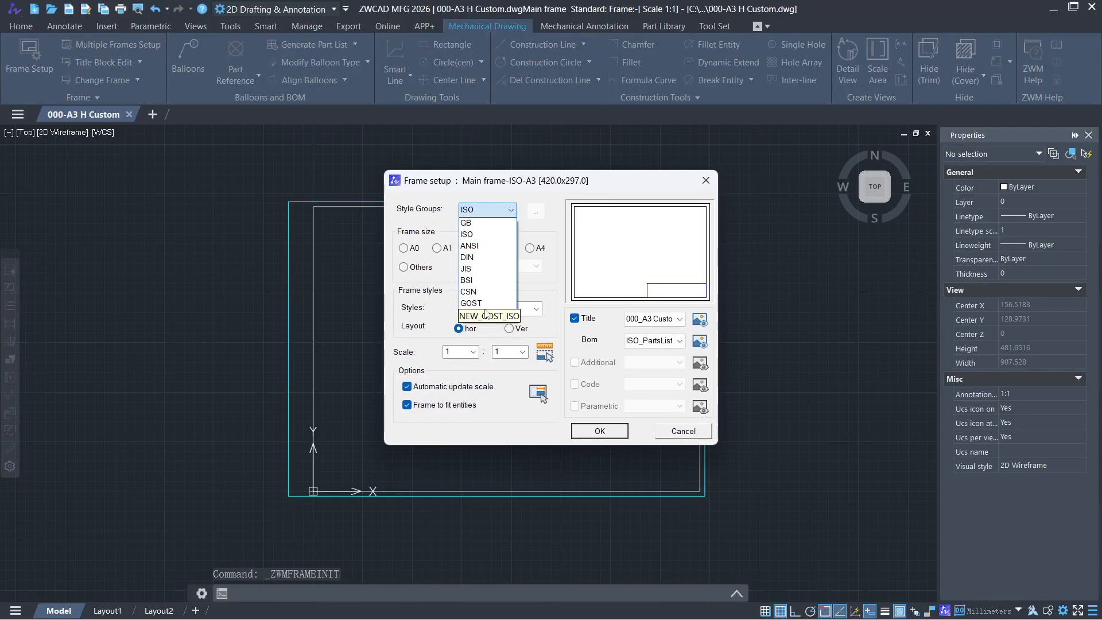
click(484, 223)
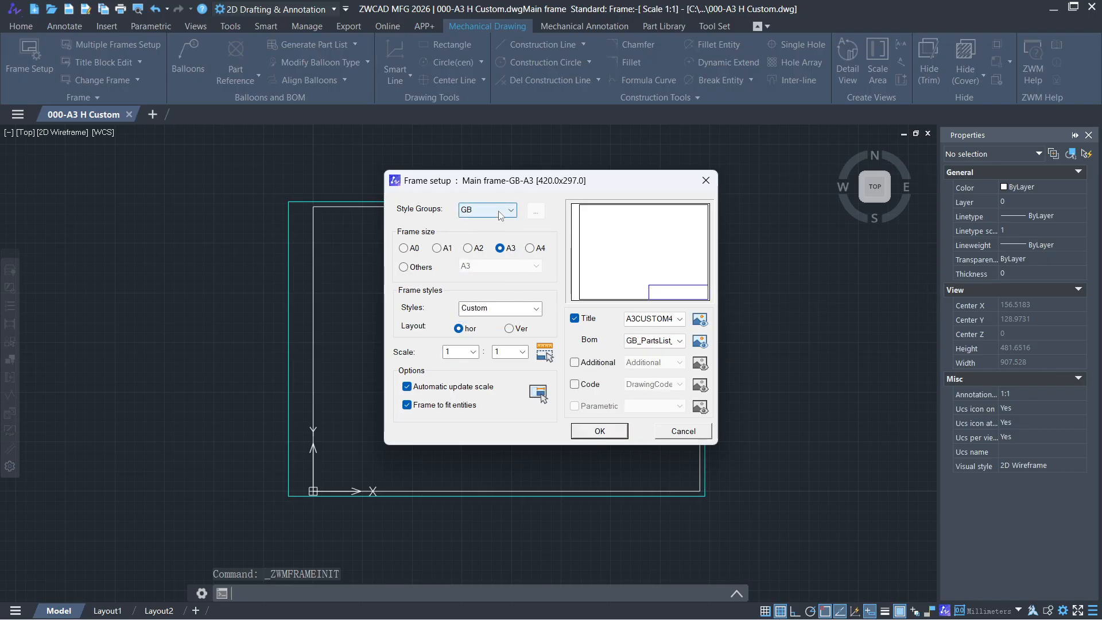
click(536, 309)
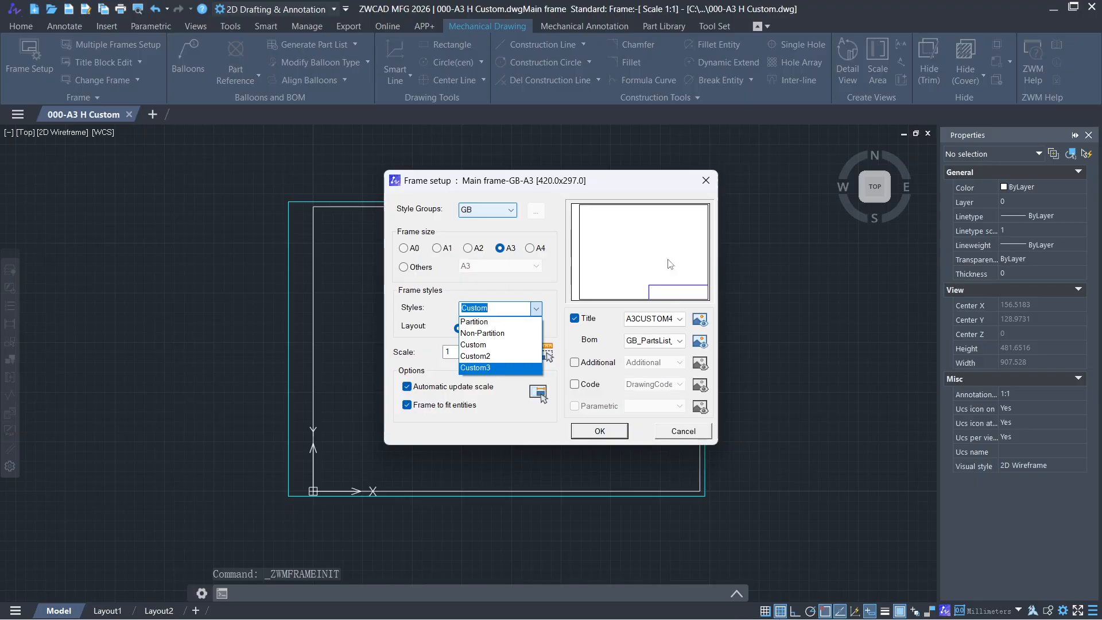
click(705, 181)
click(706, 180)
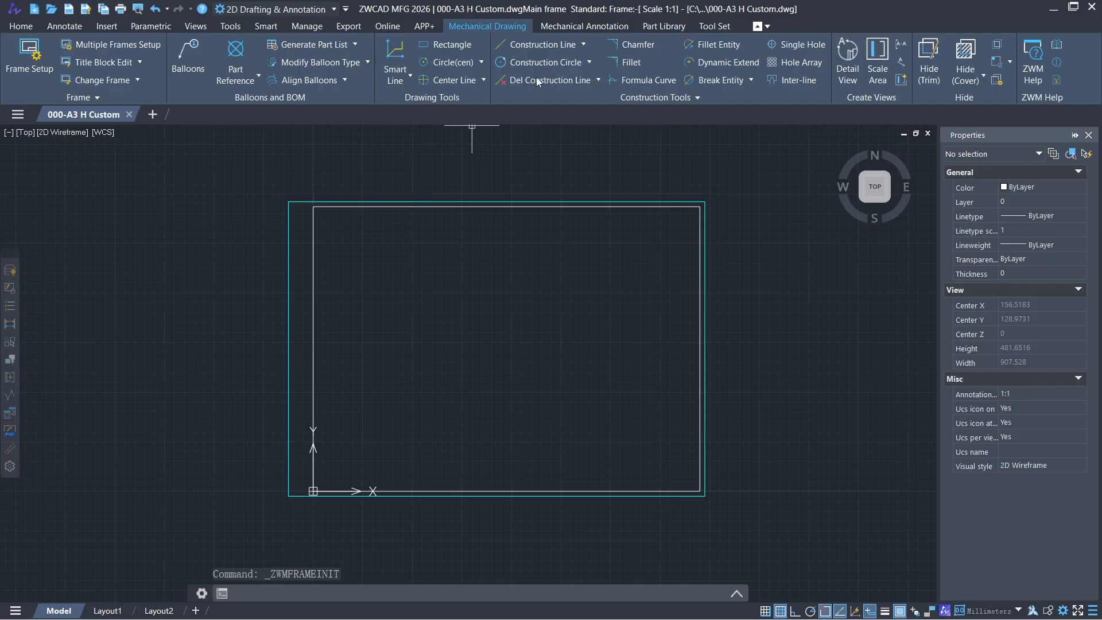
In the Style Configuration's system library, add a frame style named Custom4 to the A3 frame size of the GB standard.
click(732, 26)
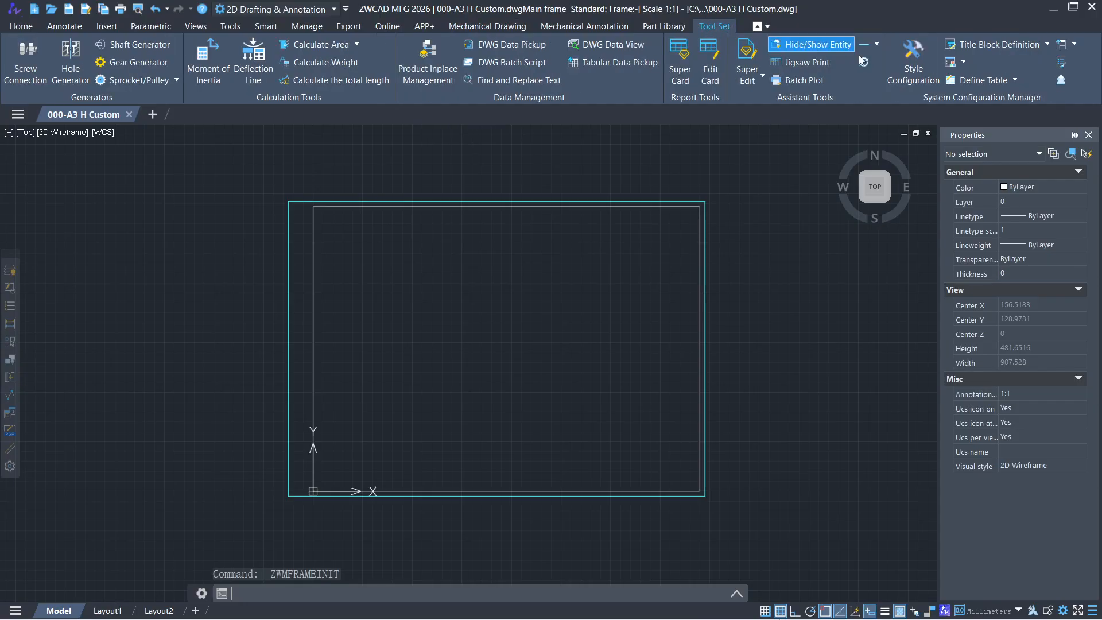
click(919, 71)
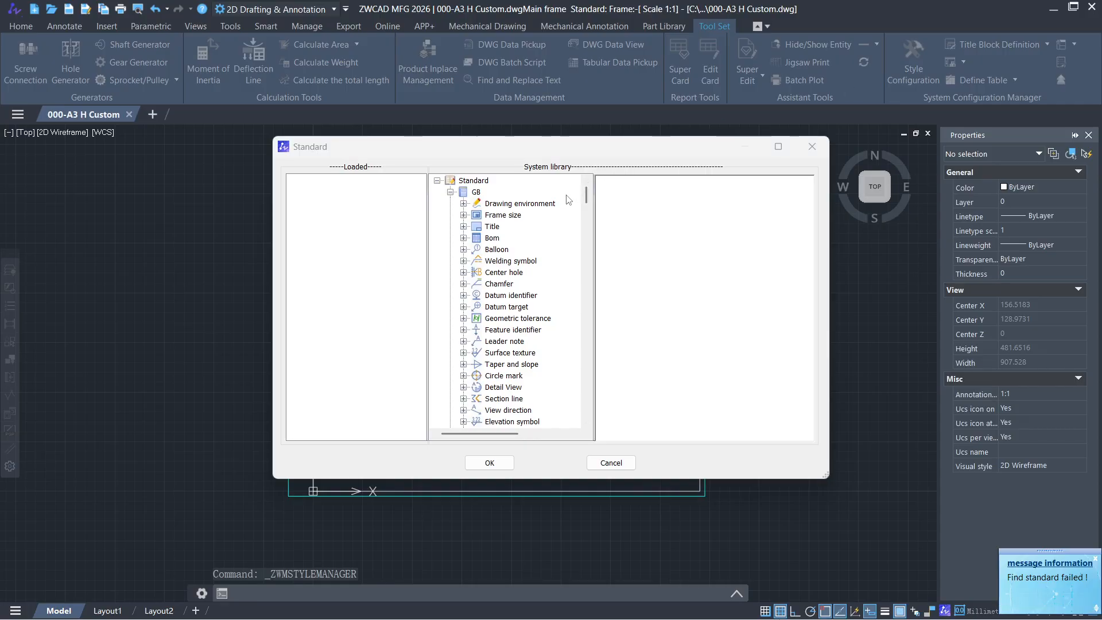
click(489, 194)
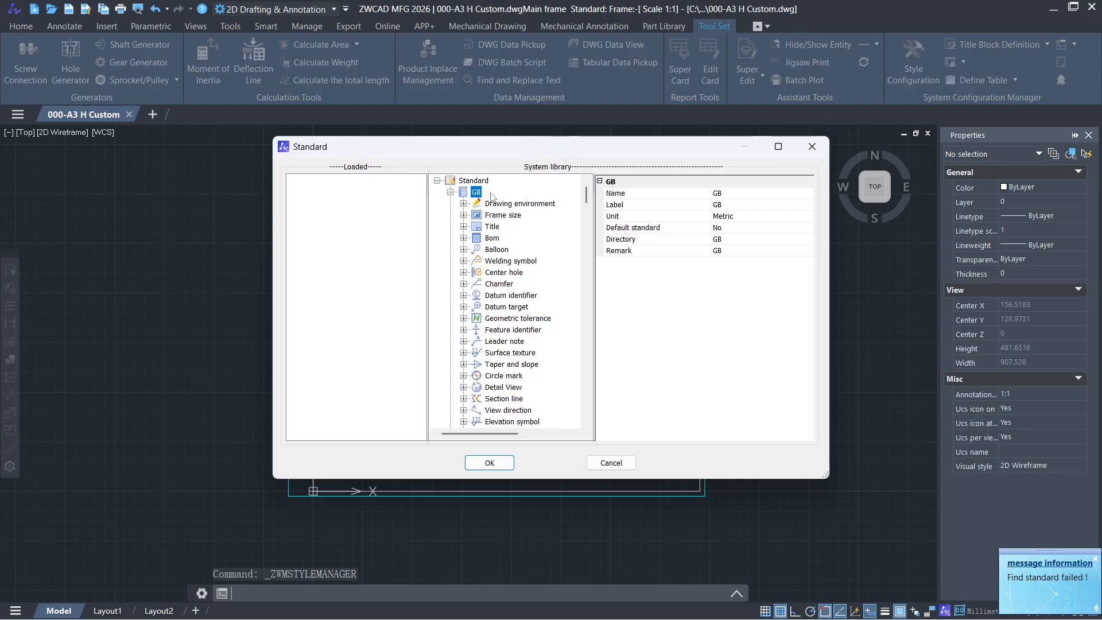
click(465, 215)
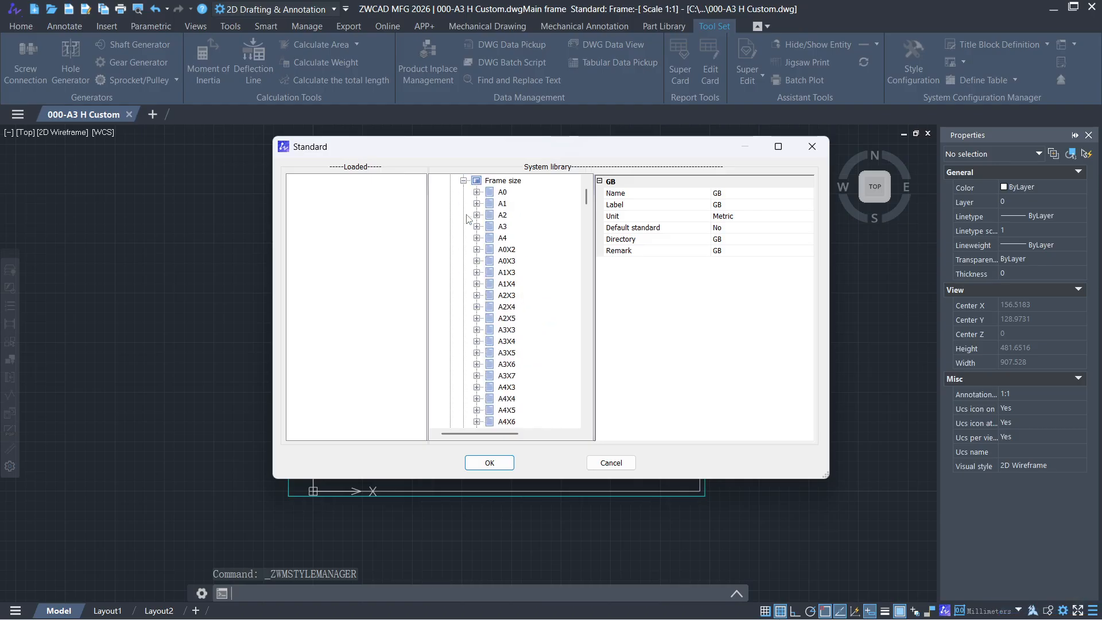
click(477, 226)
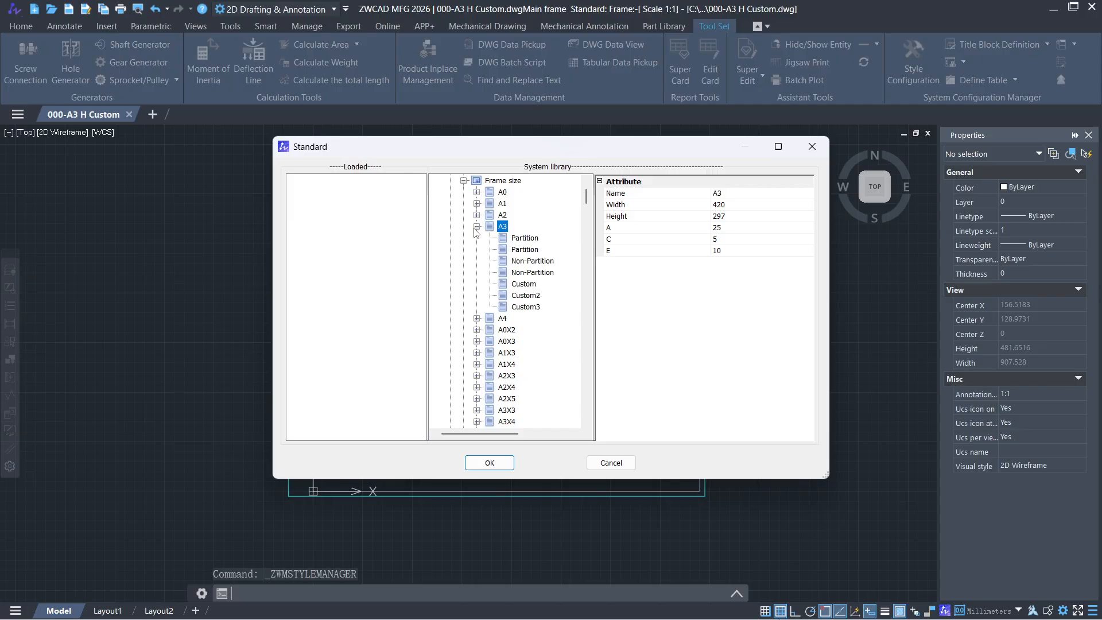
right_click(502, 227)
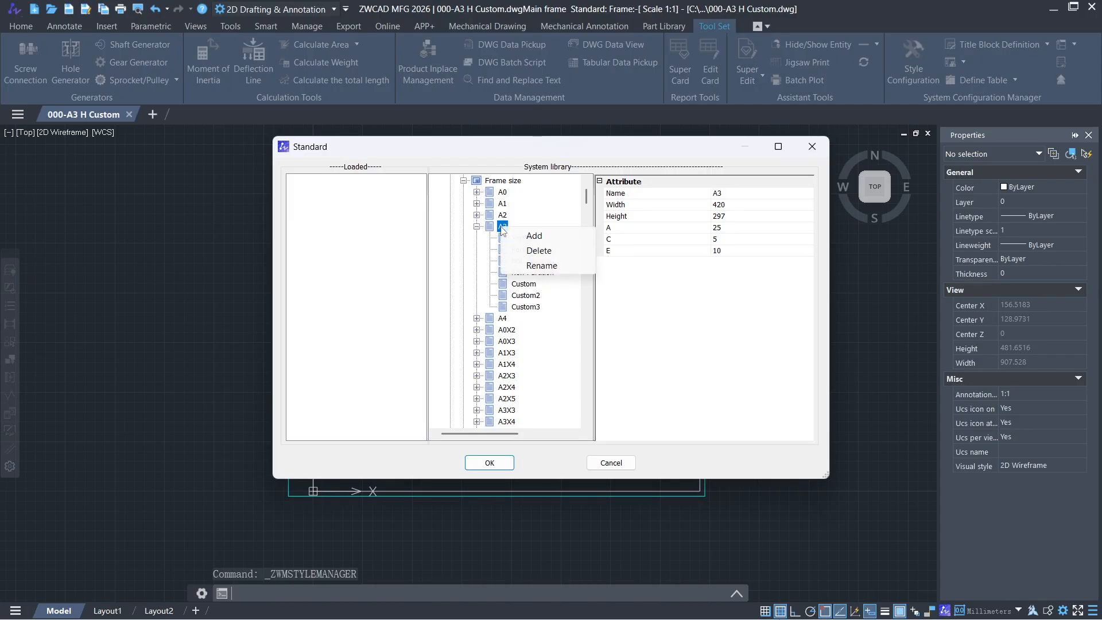
click(533, 236)
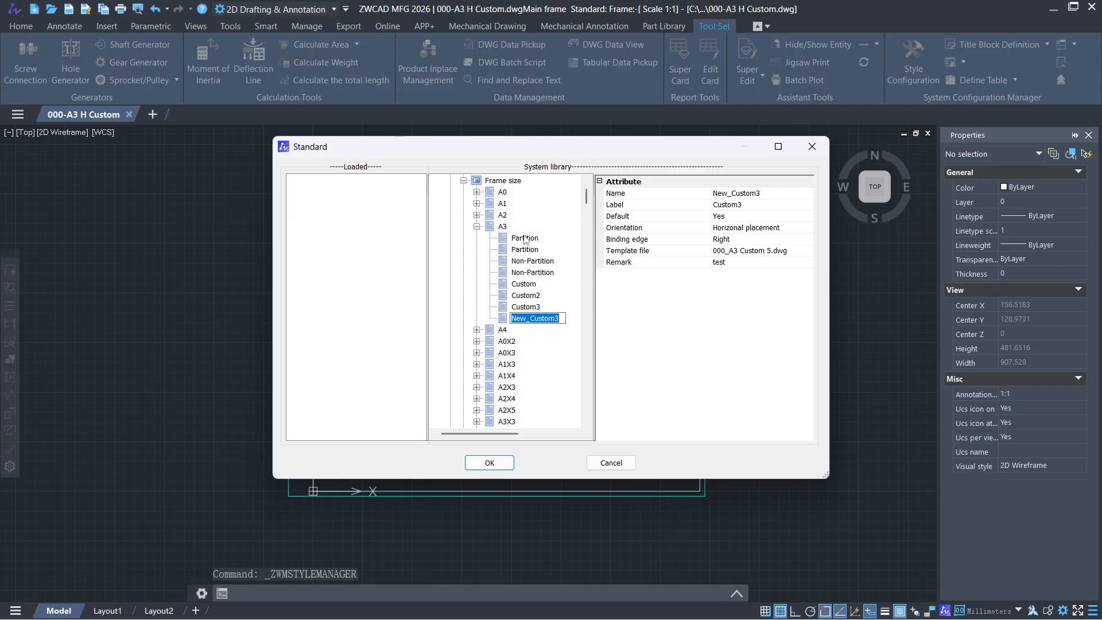
text(Custom4)
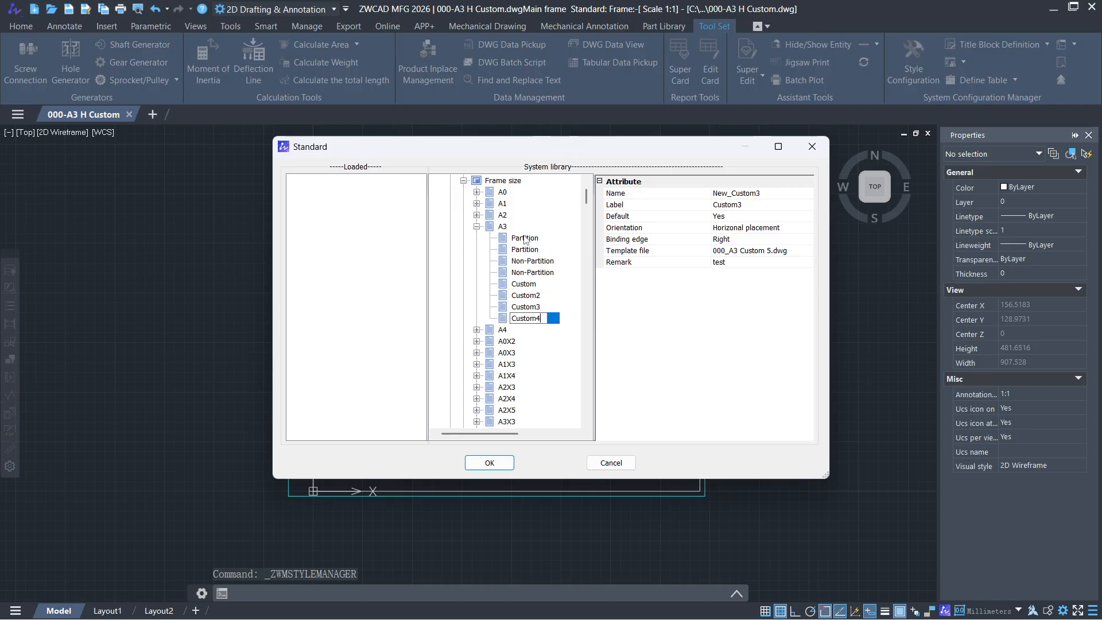
key(Return)
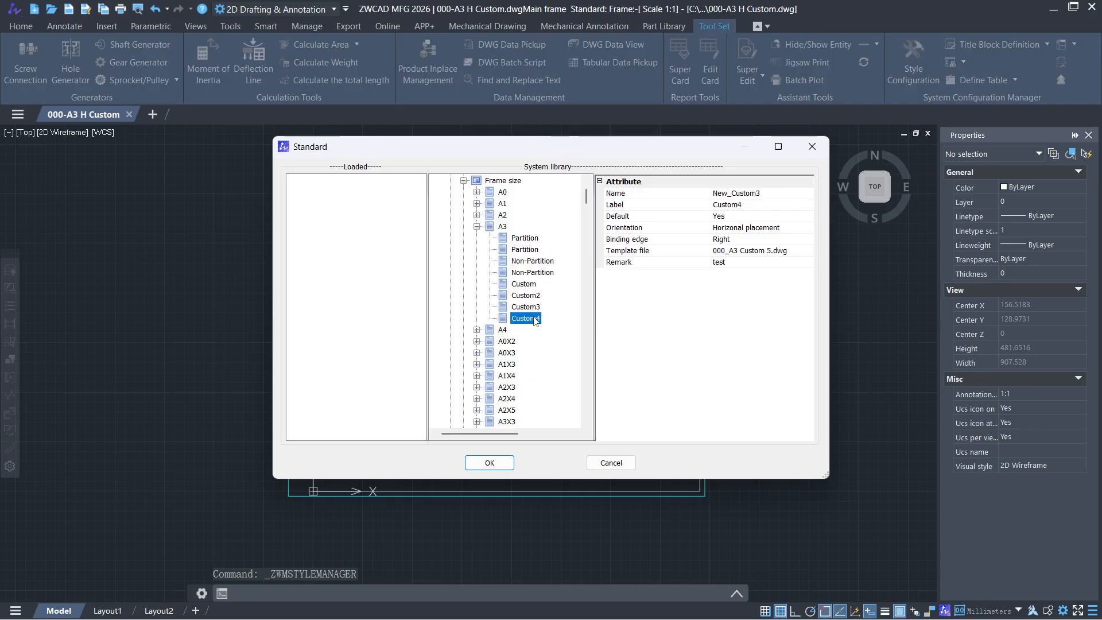
Rename the newly added A3 frame style to 000-A3 H Custom.
click(534, 319)
key(BackSpace)
key(BackSpace)
text(000-A3 H Custom)
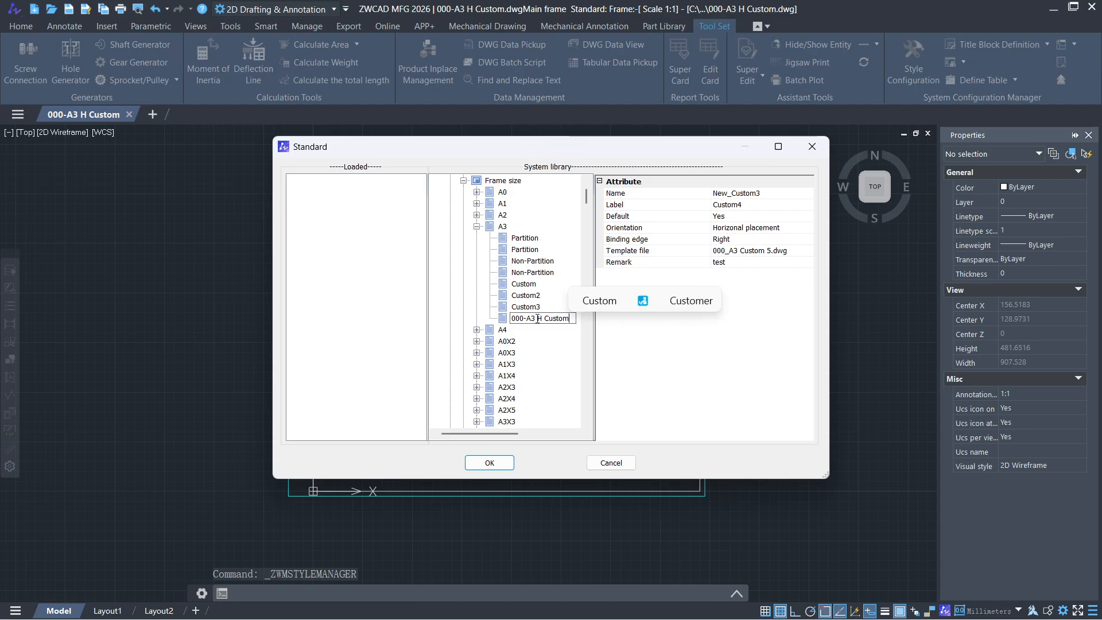
key(Return)
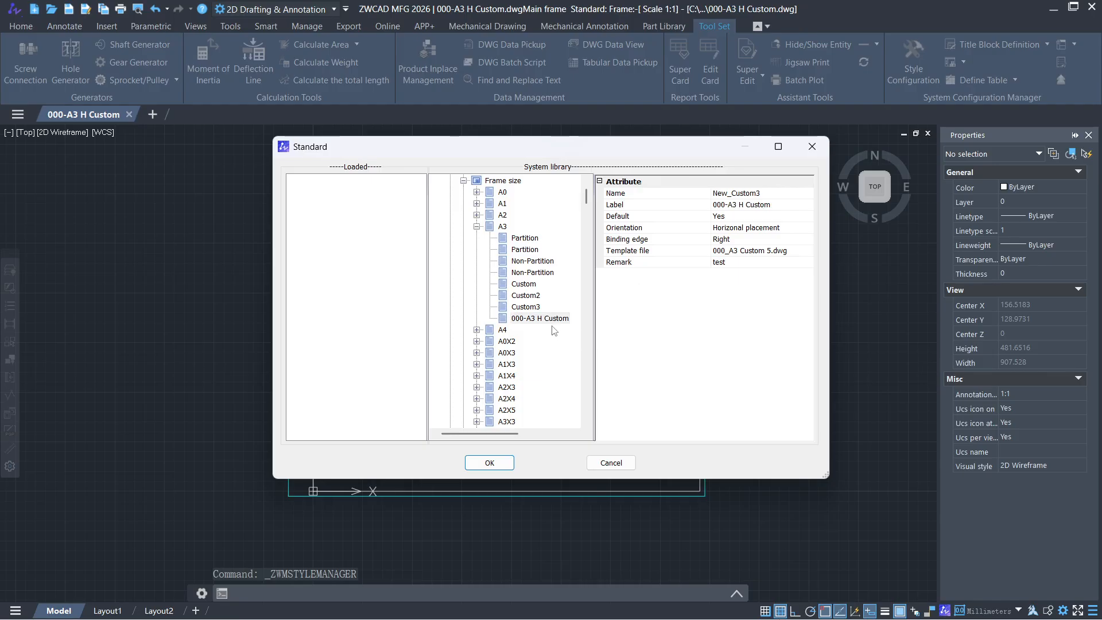
Assign 000-A3 H Custom.dwg as the template file of the 000-A3 H Custom style and save the style configuration.
click(553, 319)
click(766, 207)
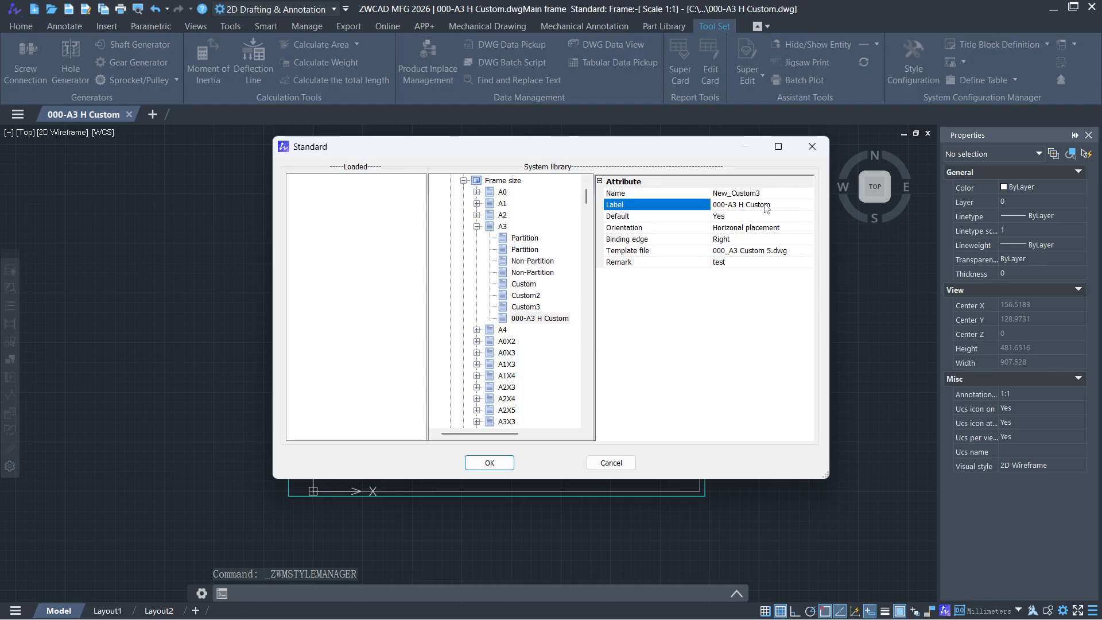
click(560, 318)
click(756, 207)
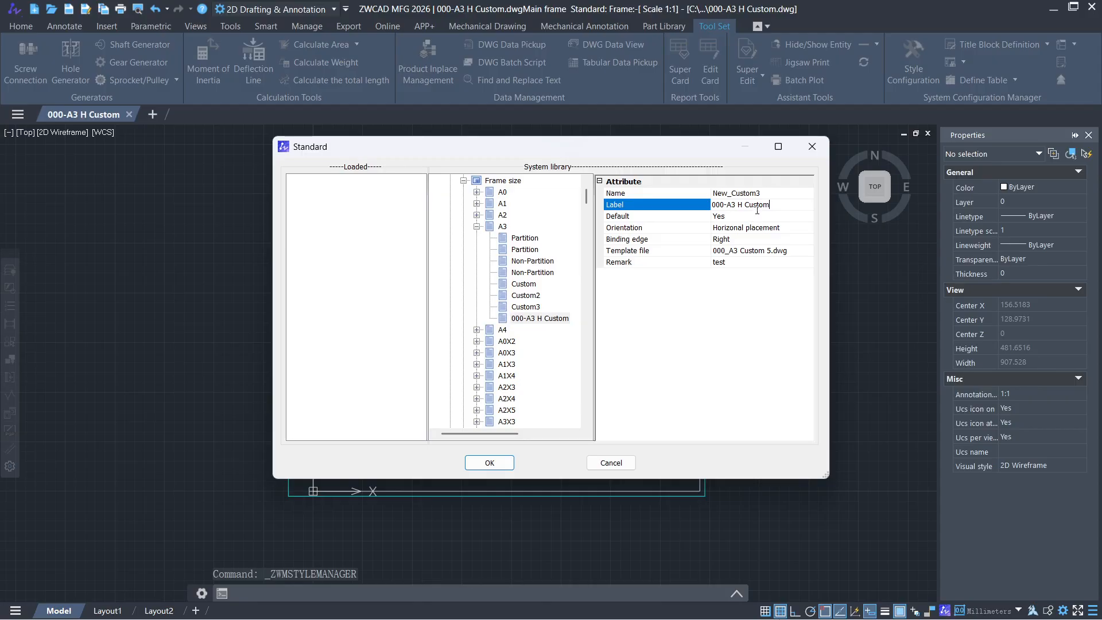
click(795, 252)
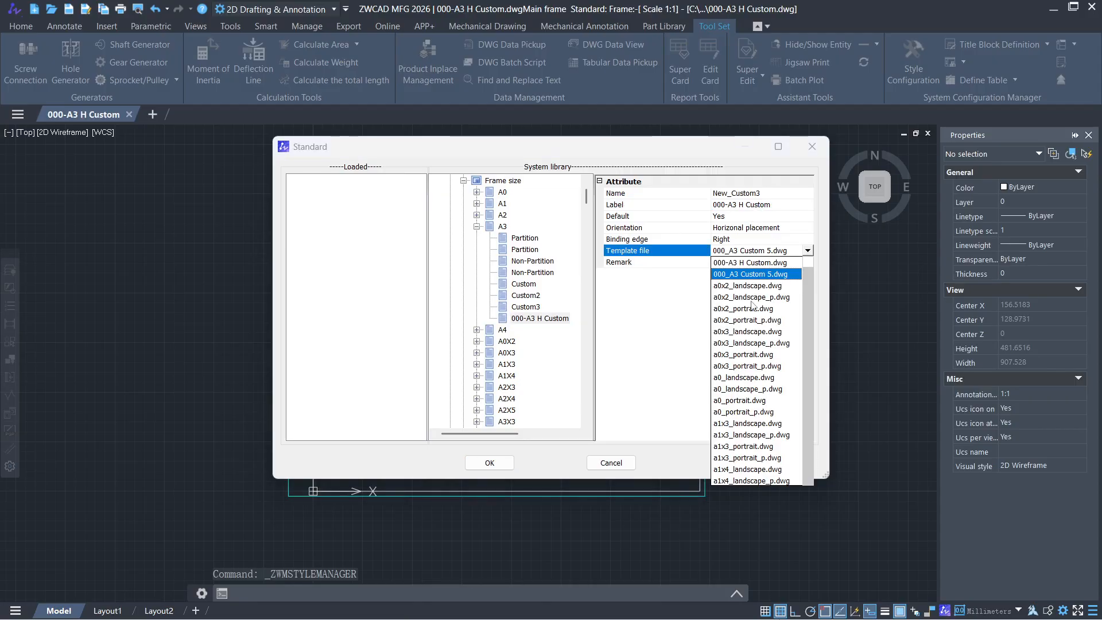
click(750, 263)
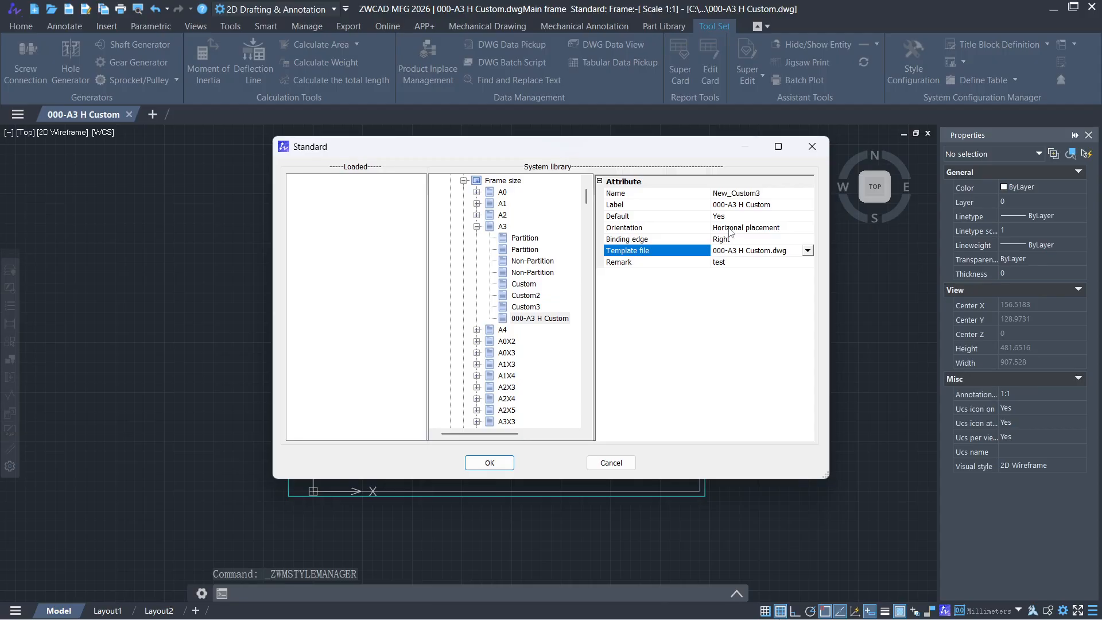
click(674, 353)
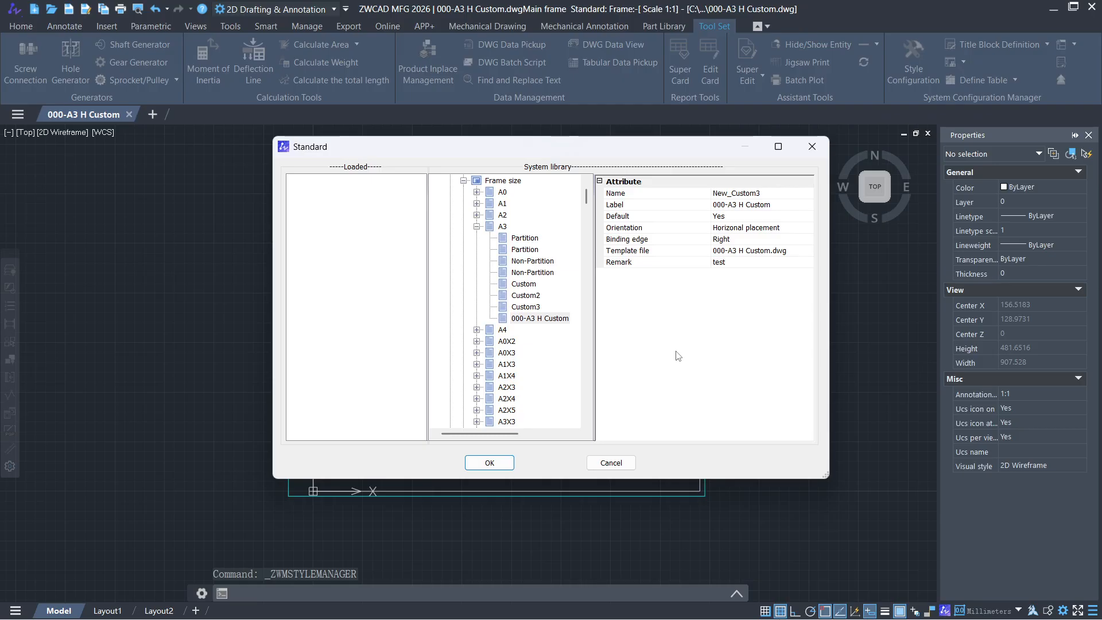
click(487, 464)
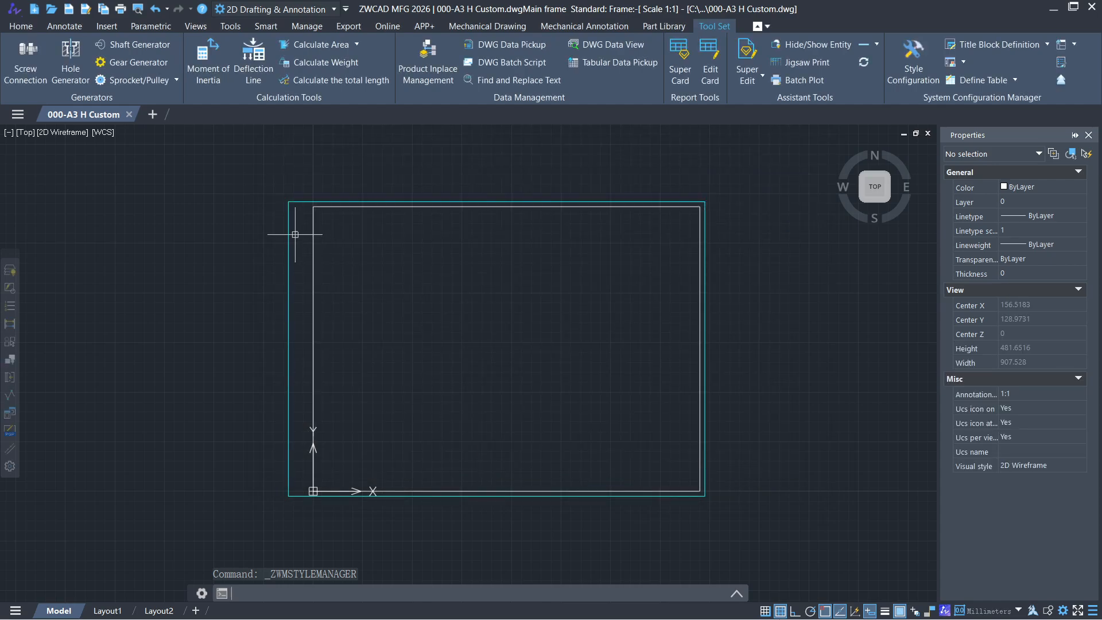
Create a new drawing and erase all of the existing frame and valve geometry in it, including the leftover points.
click(153, 115)
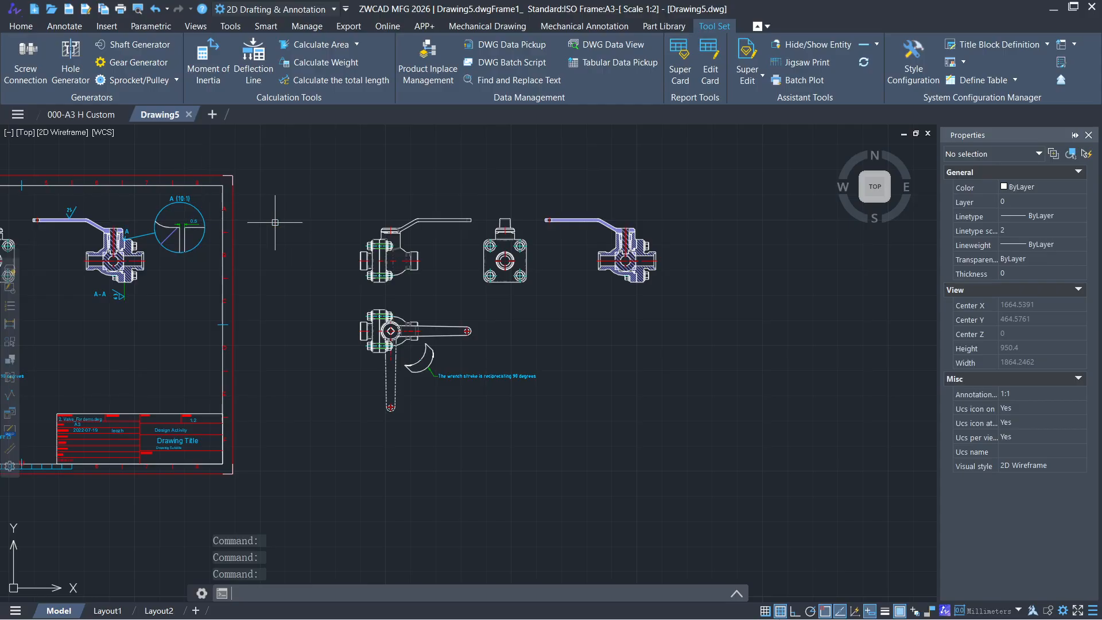
middle_drag(258, 222, 439, 266)
scroll(439, 266, down, 3)
click(110, 203)
click(711, 423)
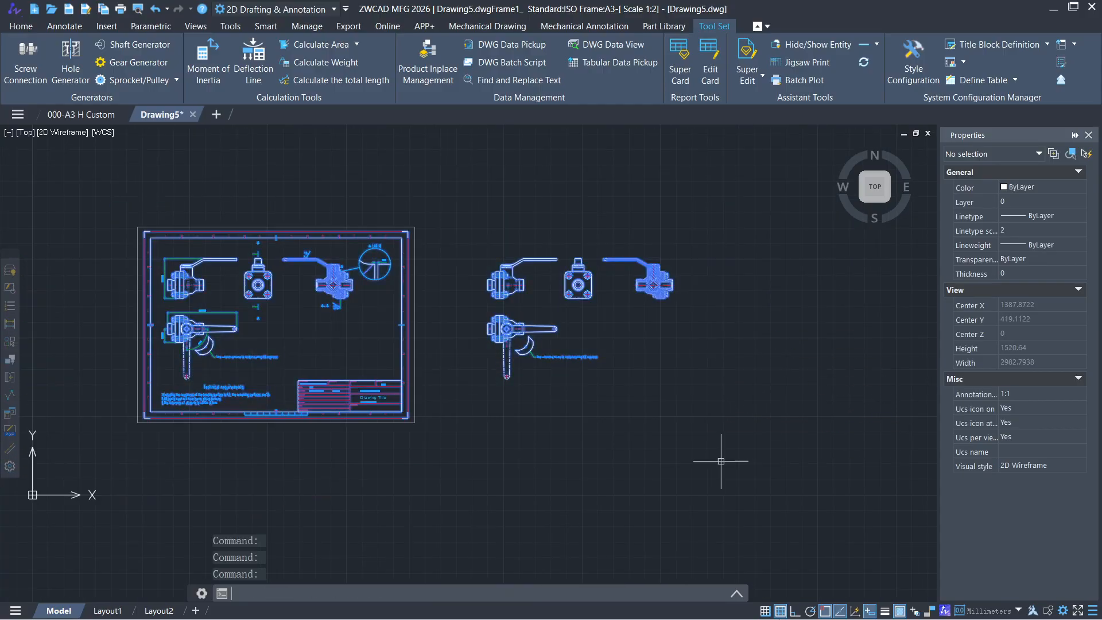
key(Delete)
click(112, 228)
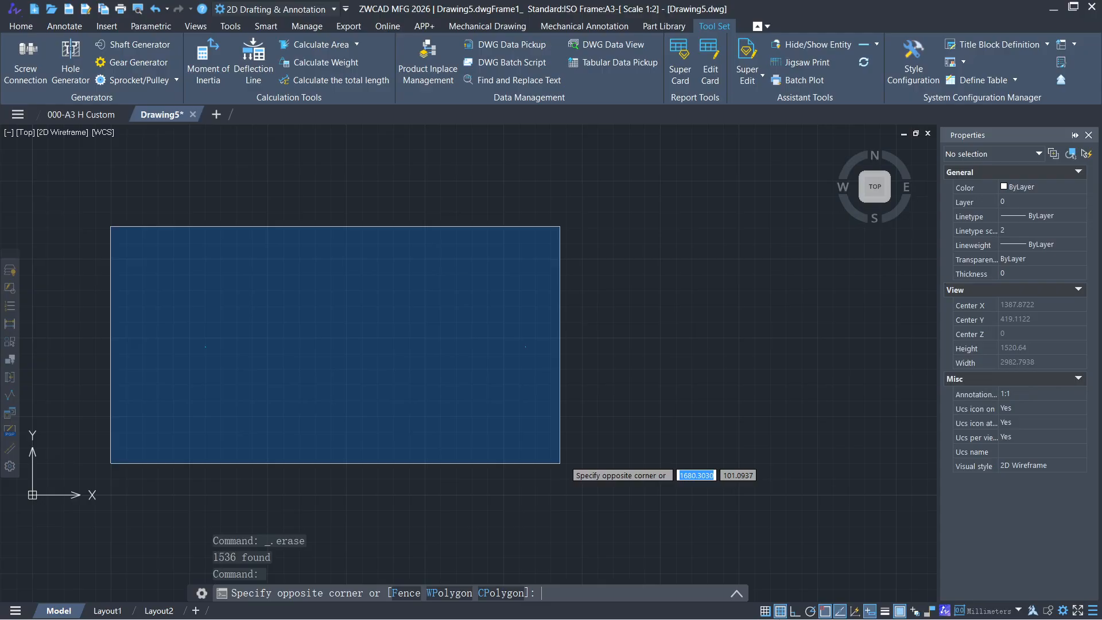
click(672, 471)
key(Delete)
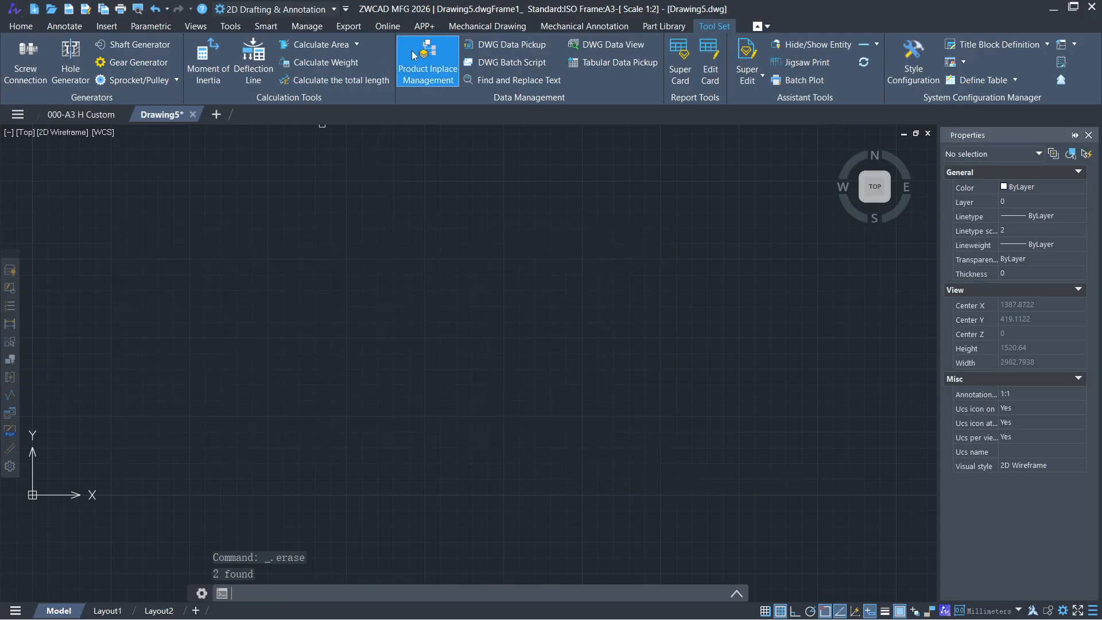
Set up an A3 frame with the GB style group and the 000-A3 H Custom style, without a title block.
click(481, 30)
click(29, 50)
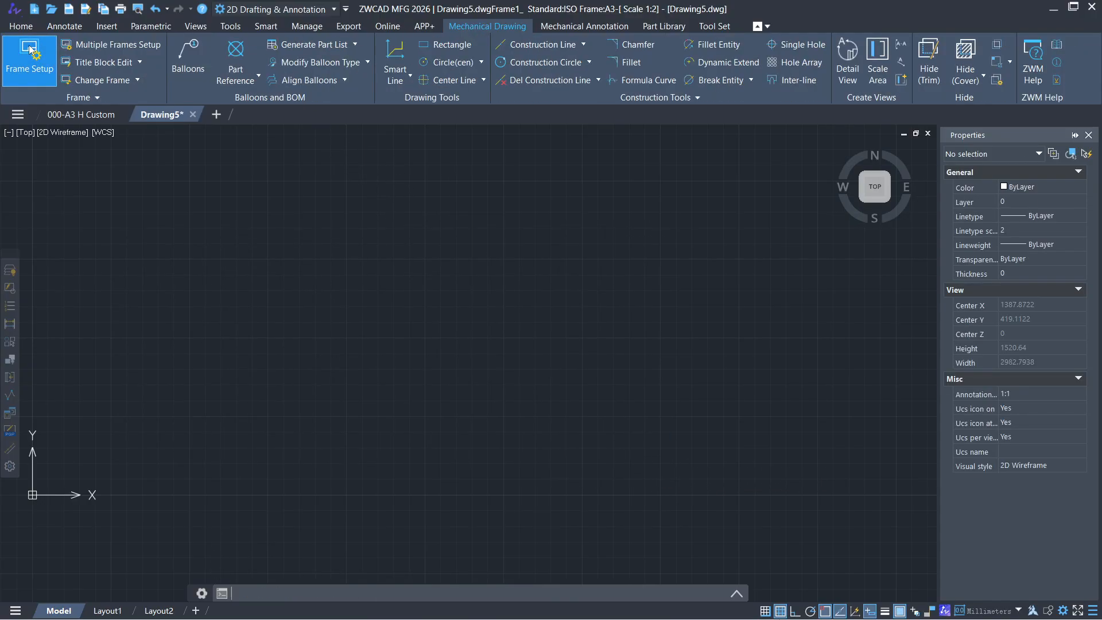
click(505, 210)
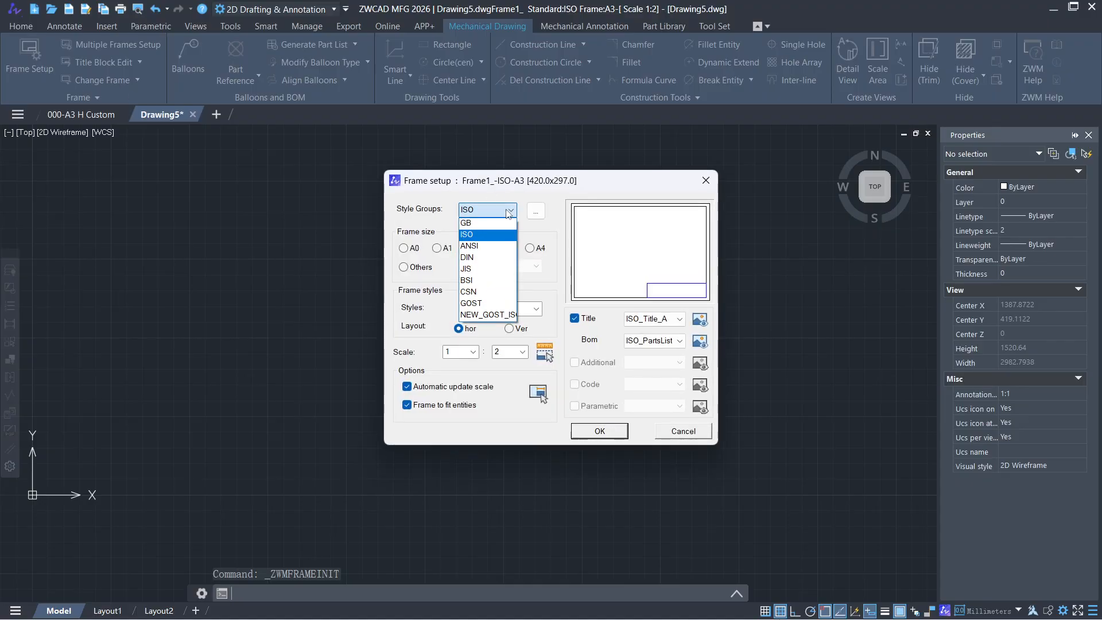
click(506, 223)
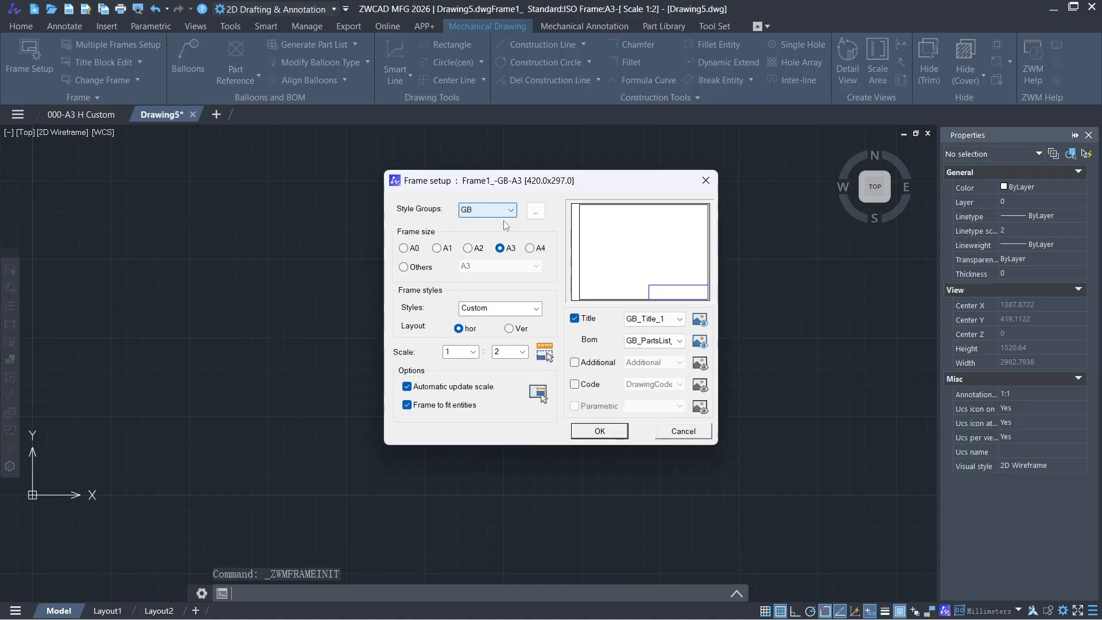
click(535, 309)
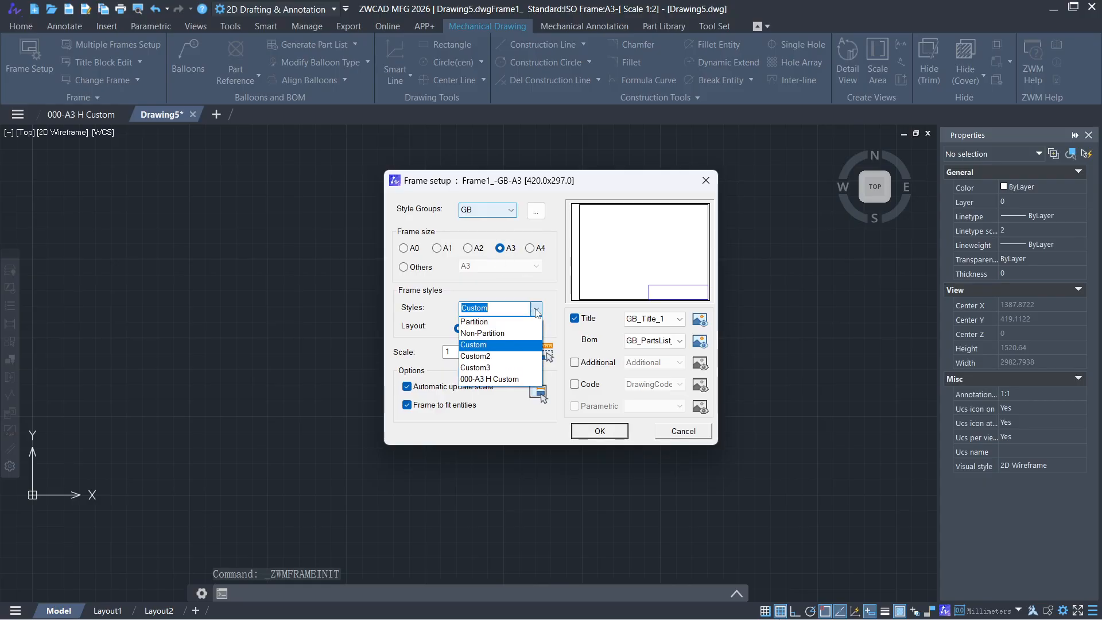
click(494, 383)
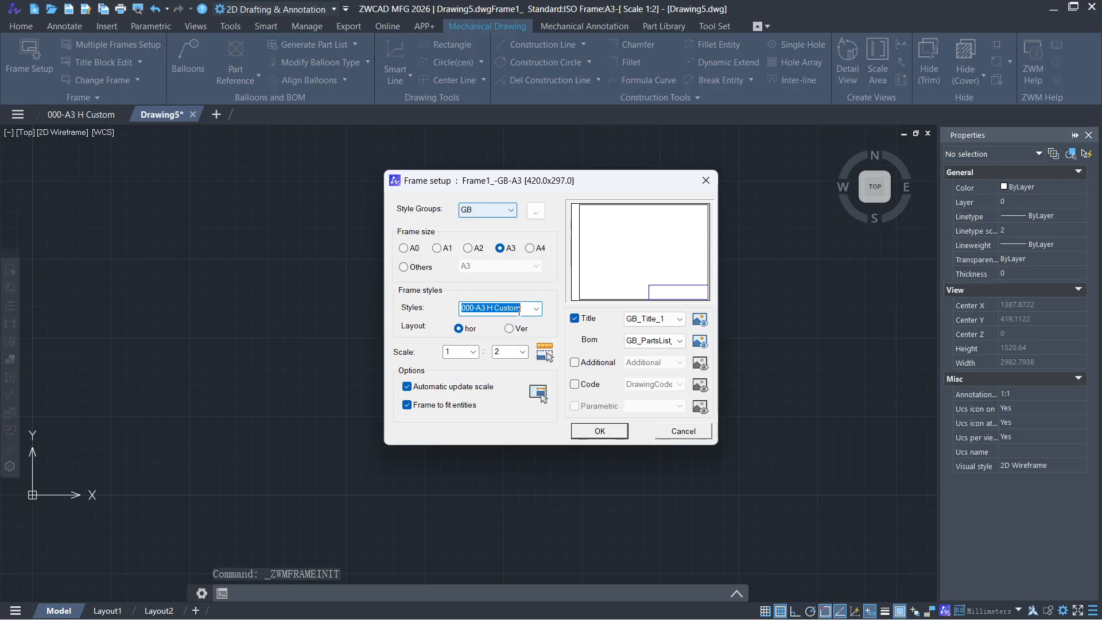
click(574, 318)
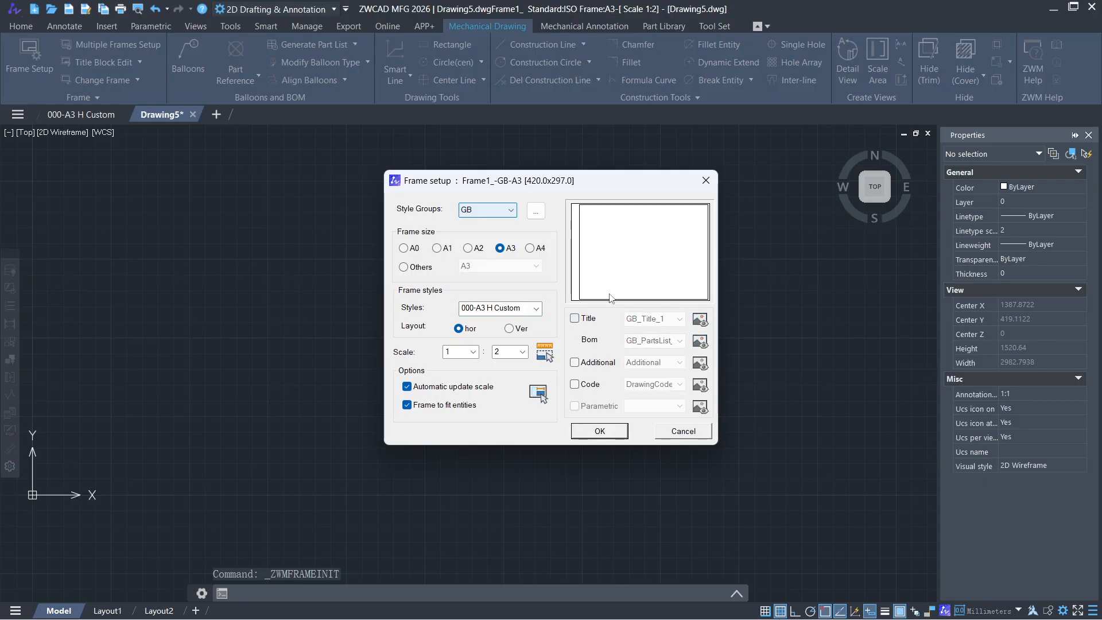
click(599, 431)
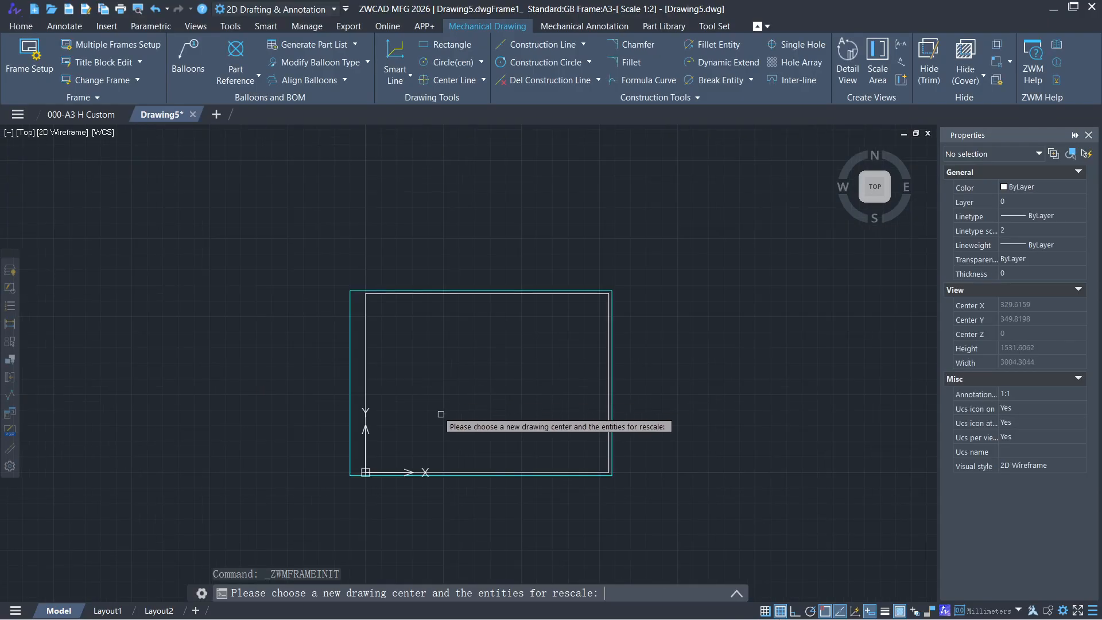
Skip choosing entities for rescaling and place the frame at the origin 0,0.
key(Return)
text(0,0)
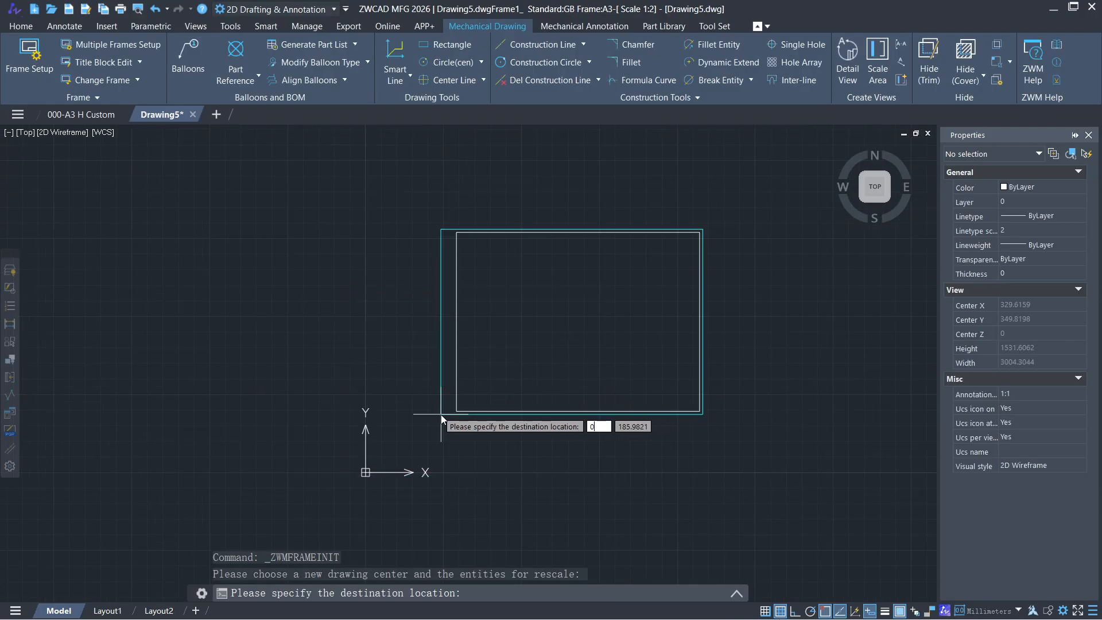
key(Return)
scroll(440, 414, down, 2)
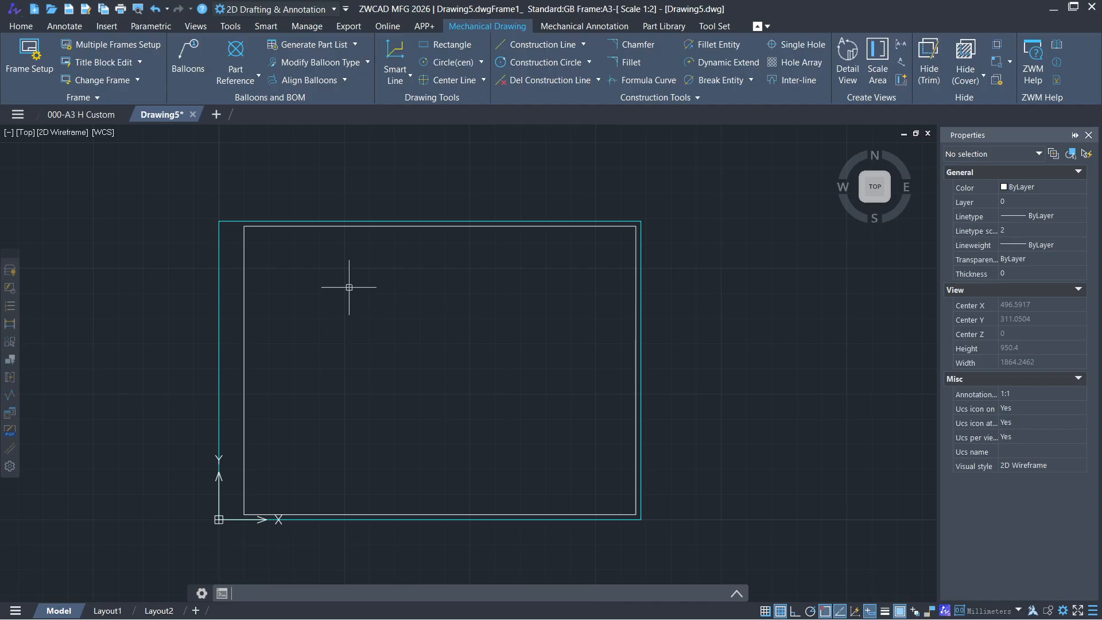
Reconfigure the Drawing5 frame as A3 with the Partition style and the GB_Title_1 title block enabled.
click(92, 115)
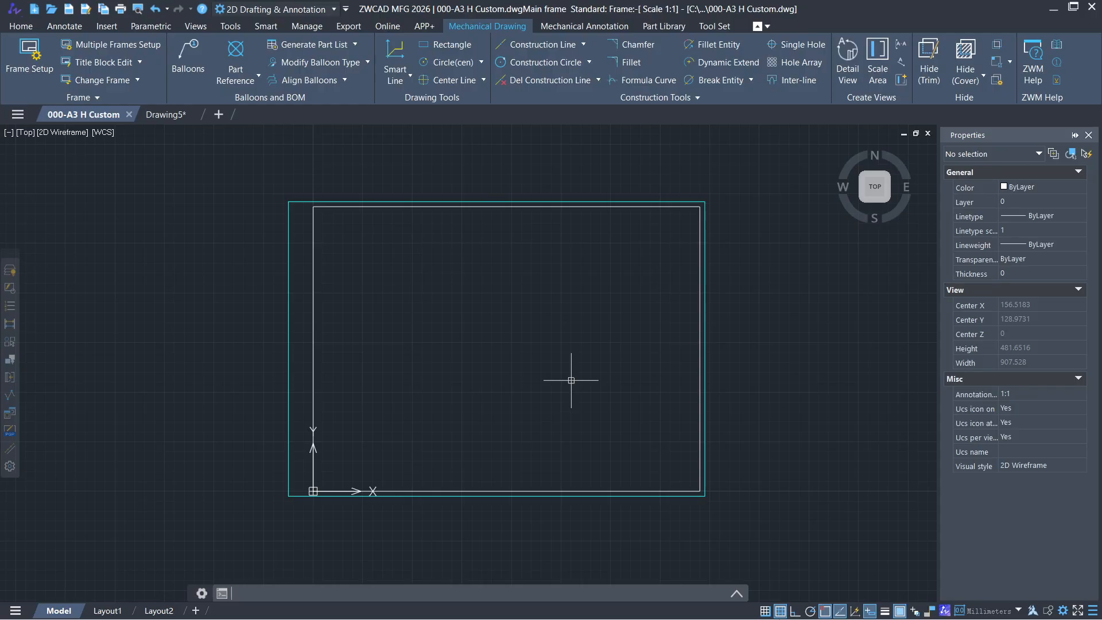
click(165, 114)
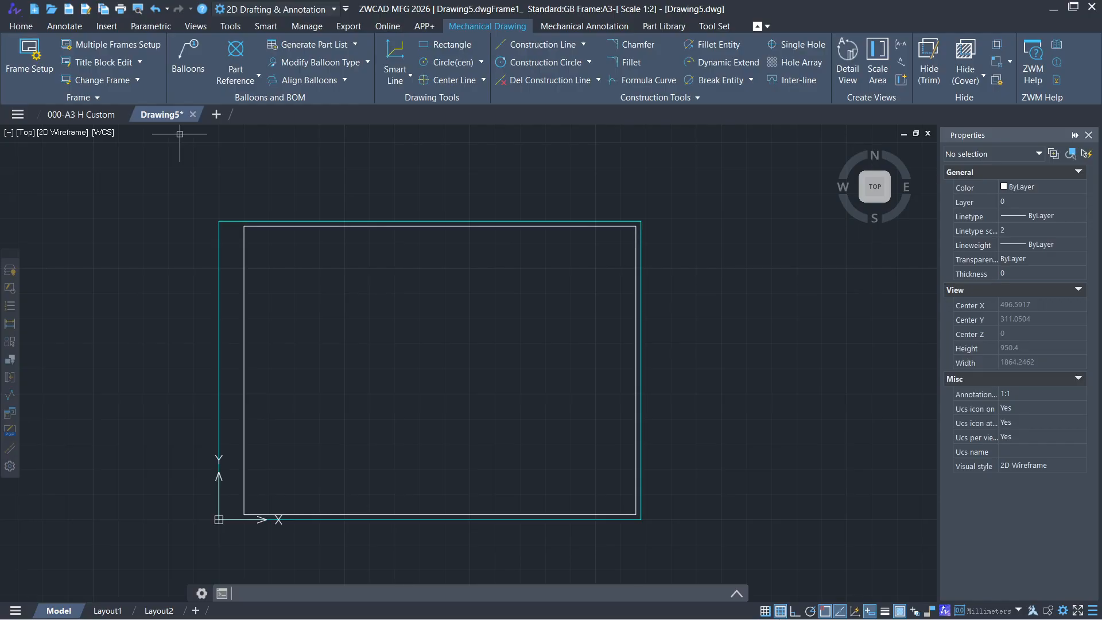
click(34, 60)
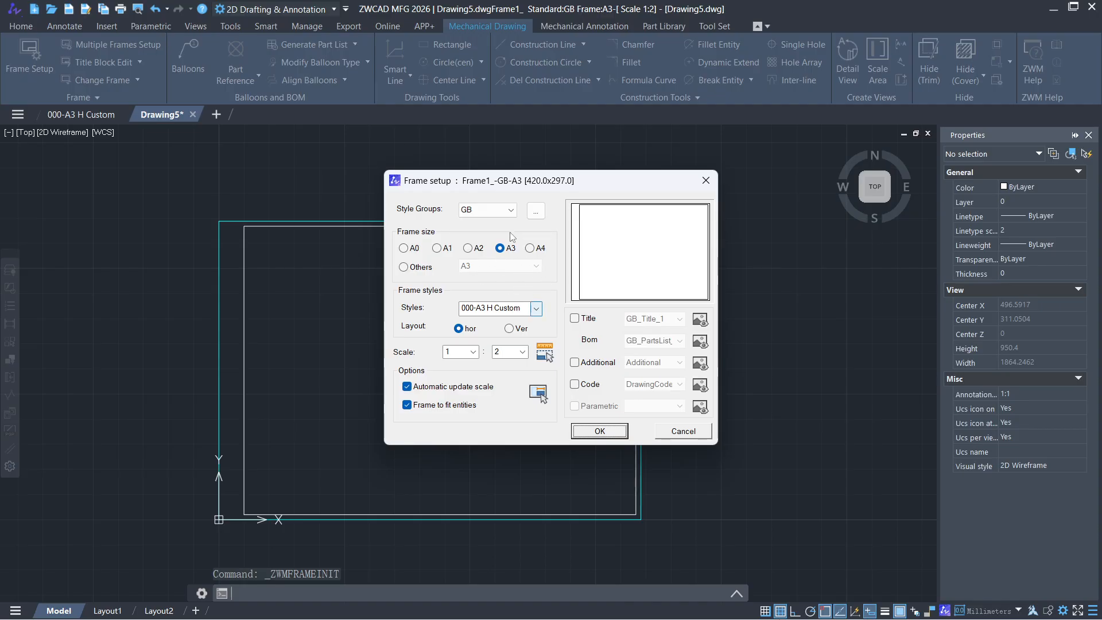
click(536, 308)
click(494, 319)
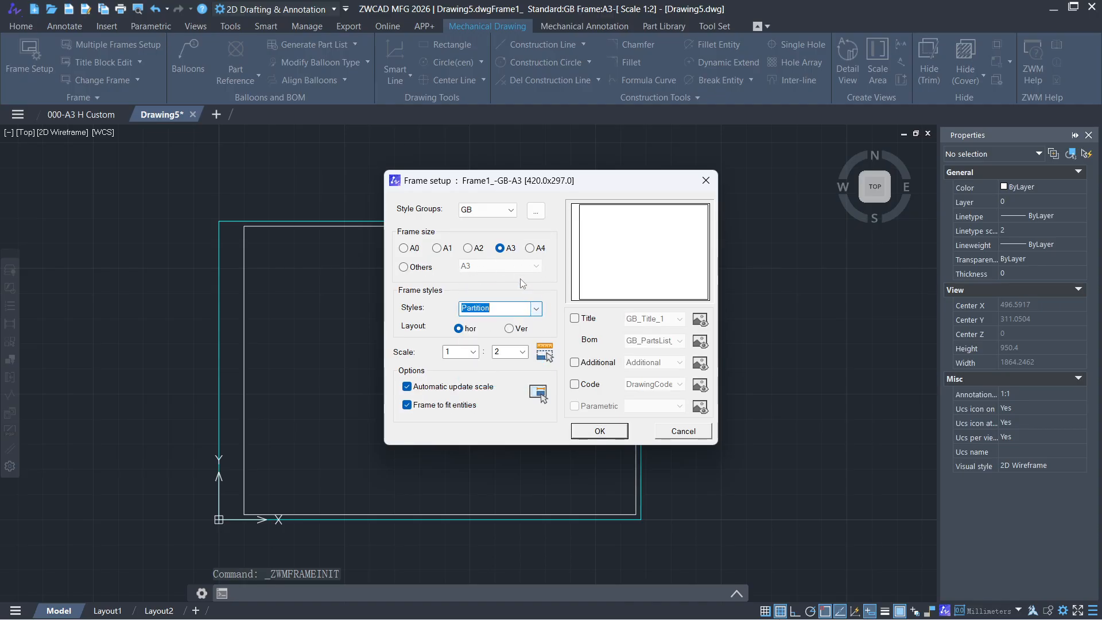
click(575, 318)
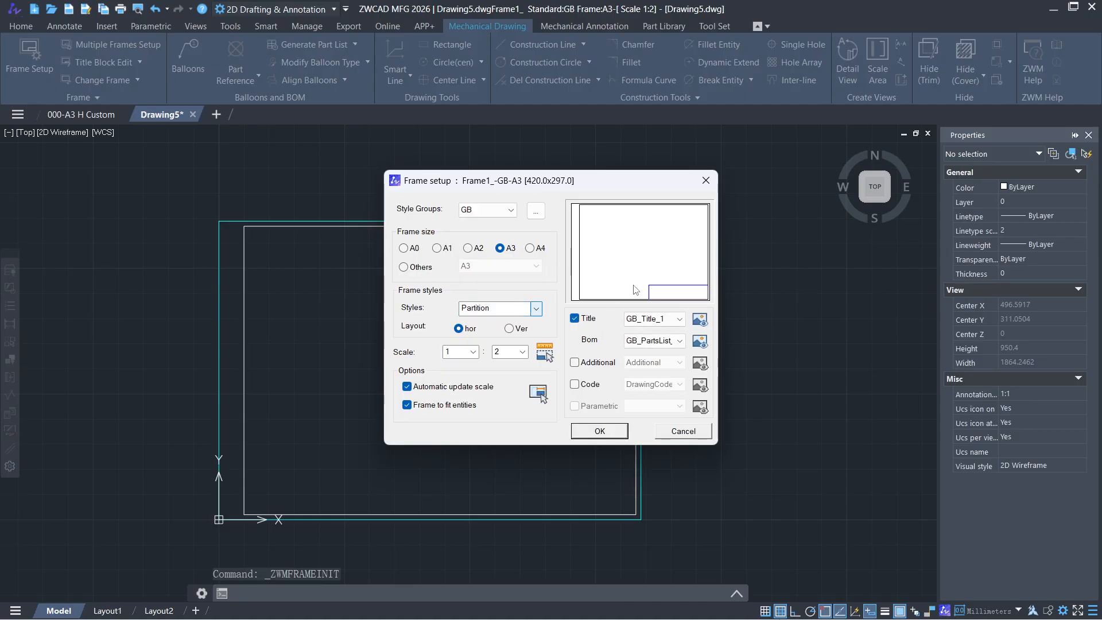
click(605, 434)
Place the partitioned frame with its title block at the origin, choosing no entities for rescaling.
scroll(584, 409, down, 3)
right_click(585, 409)
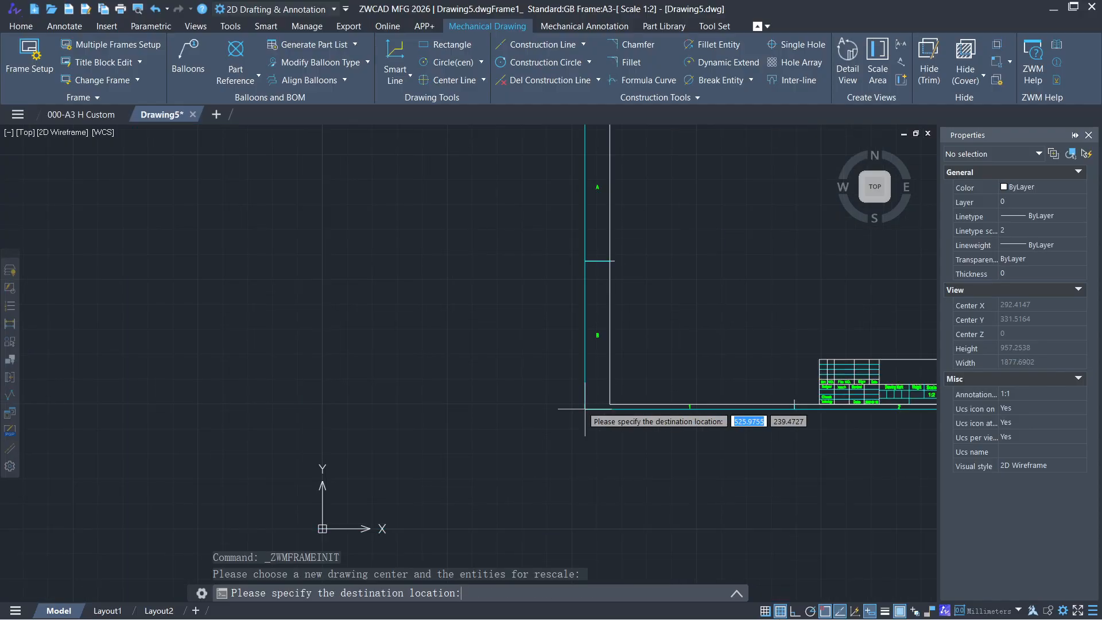
scroll(427, 436, down, 2)
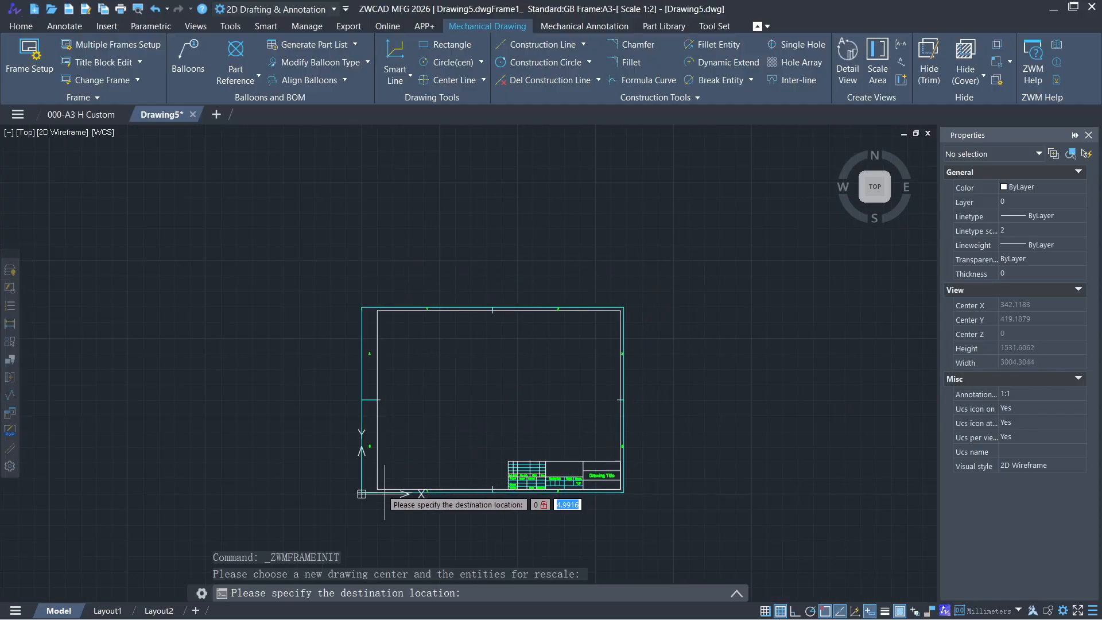
click(362, 493)
middle_drag(666, 446, 678, 369)
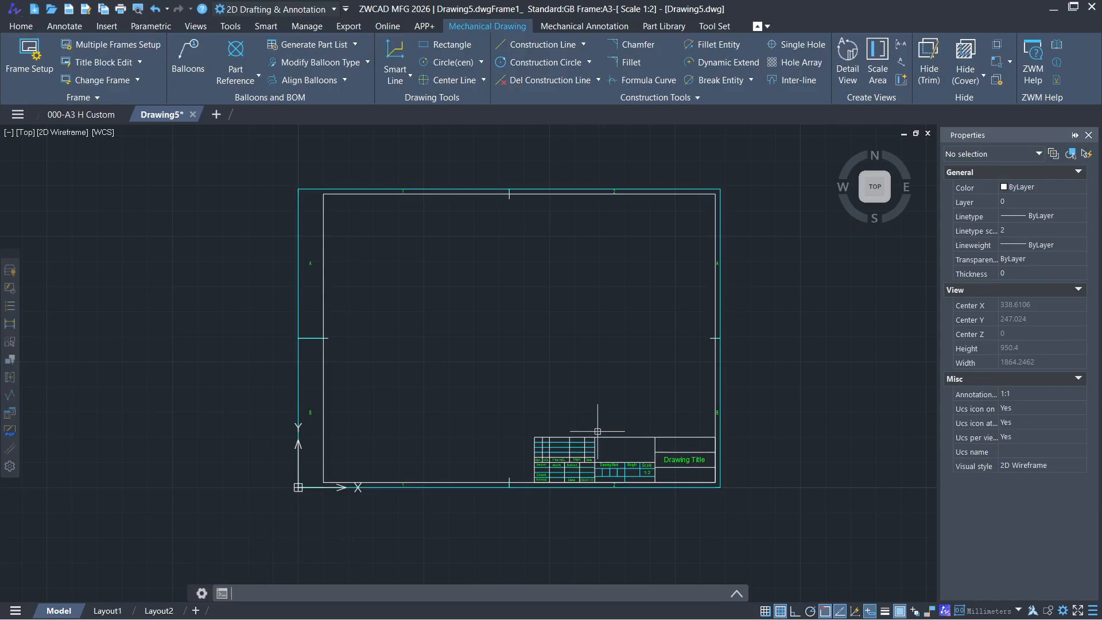
Explode the inserted frame together with its title block.
text(exp)
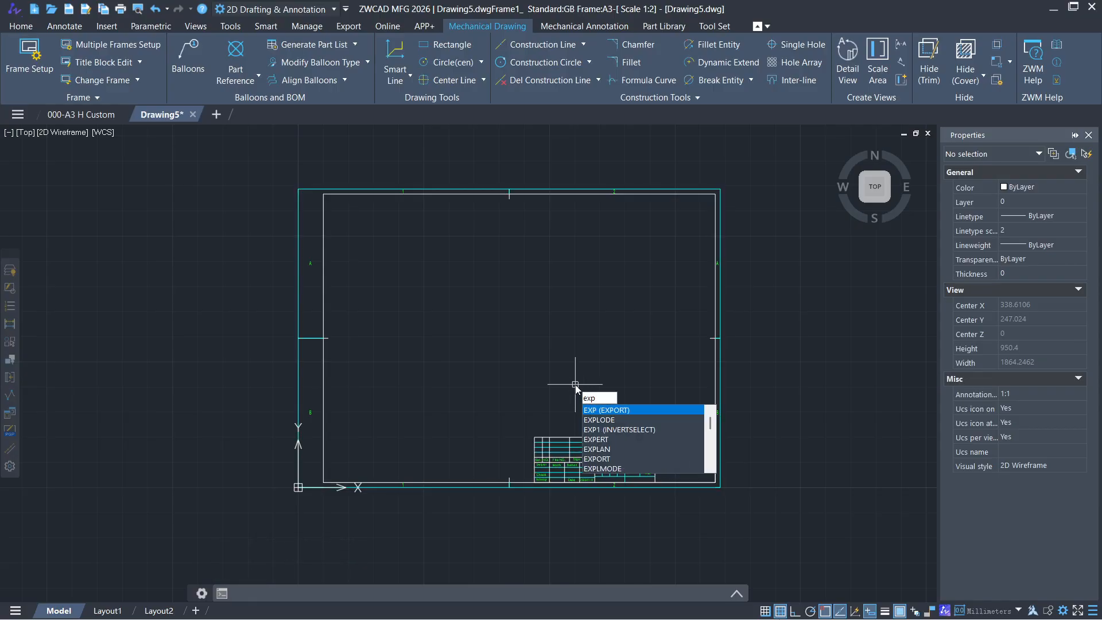
key(Down)
key(Return)
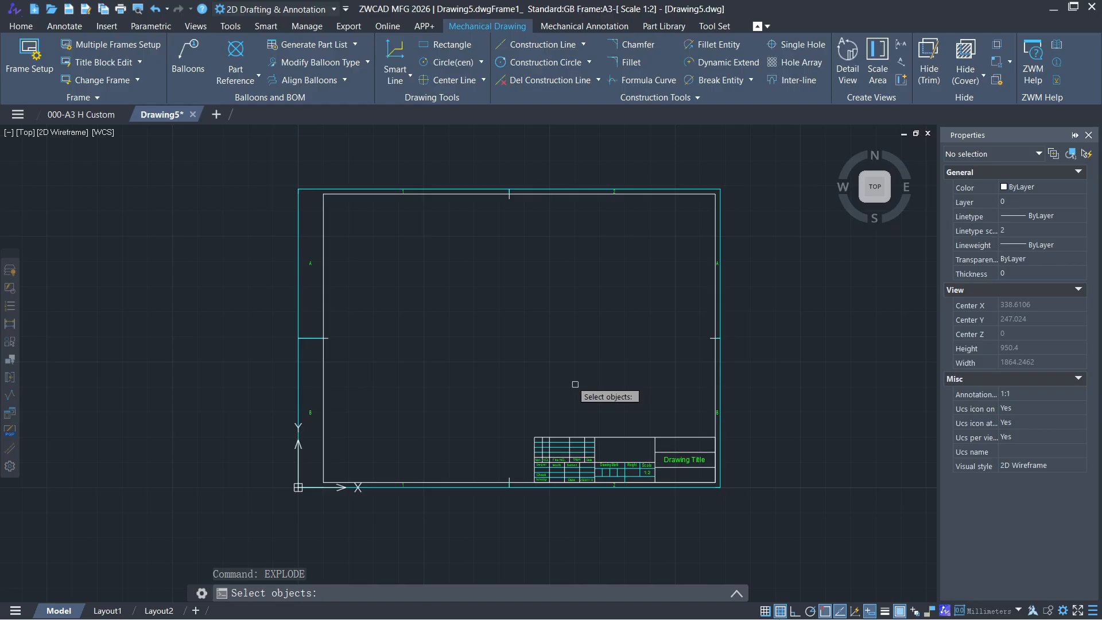
click(491, 193)
key(Return)
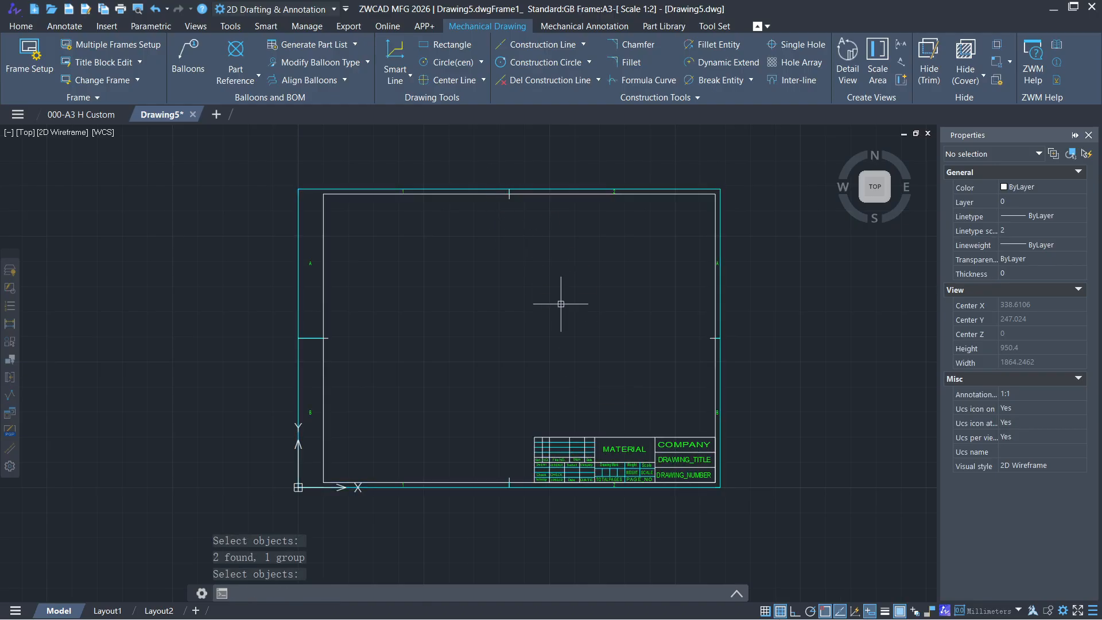
Copy all of the exploded title block's geometry and attributes, using its lower-right corner as the base point.
scroll(551, 413, up, 5)
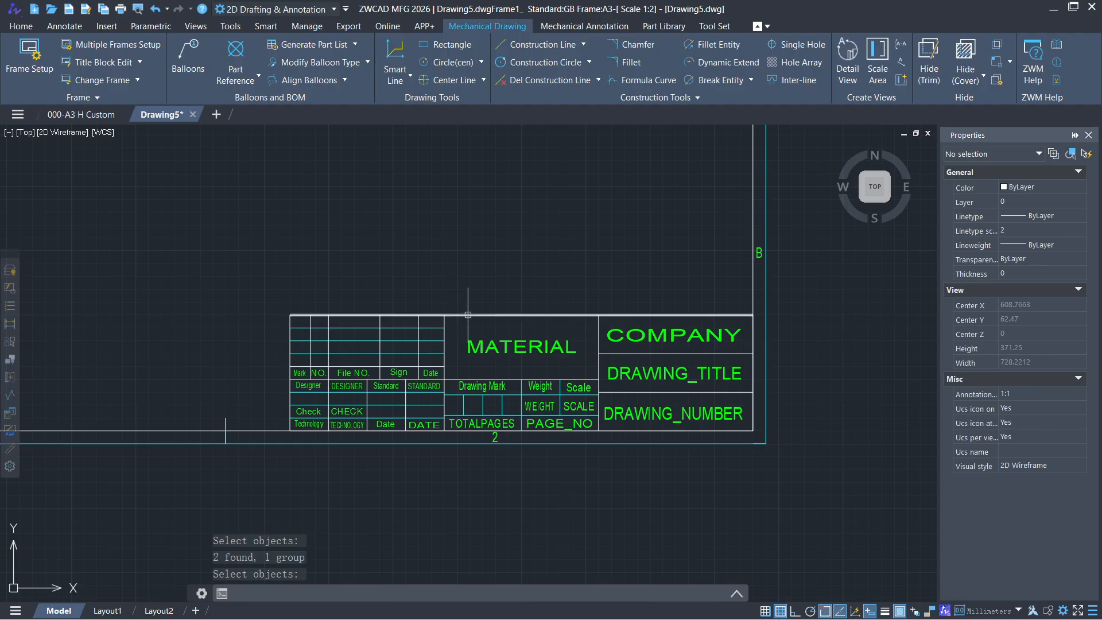
key(Return)
key(Escape)
click(264, 293)
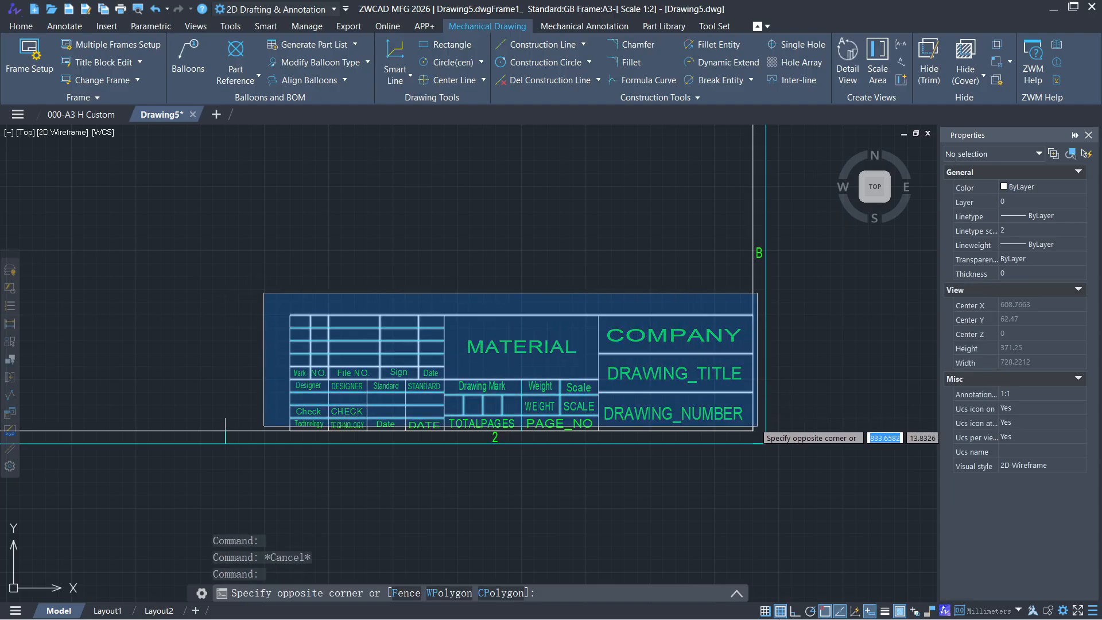
click(760, 442)
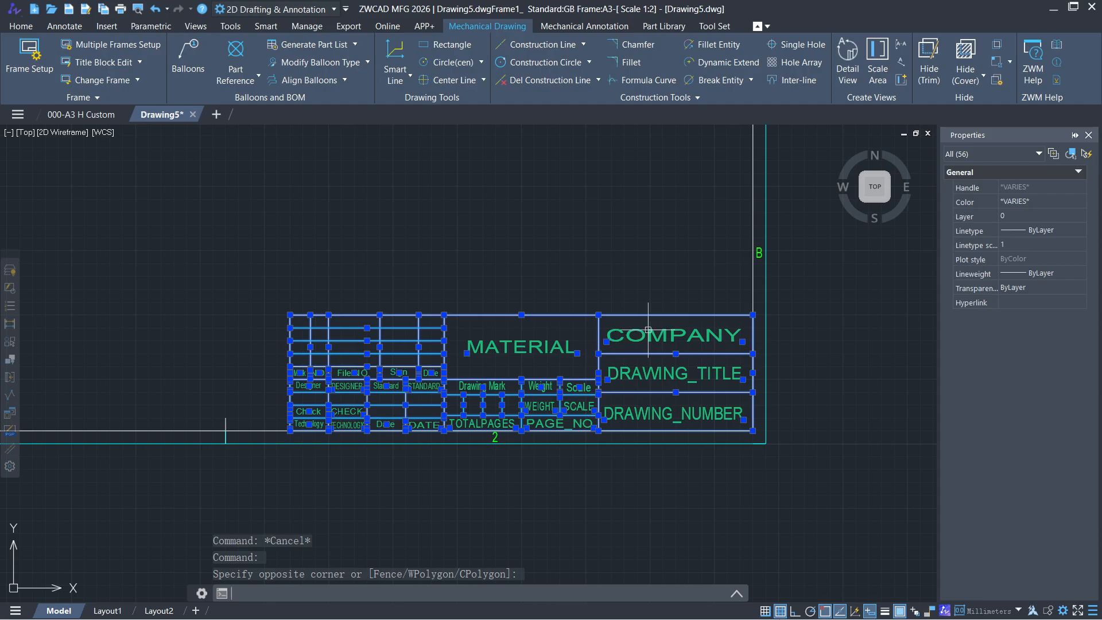
right_click(574, 217)
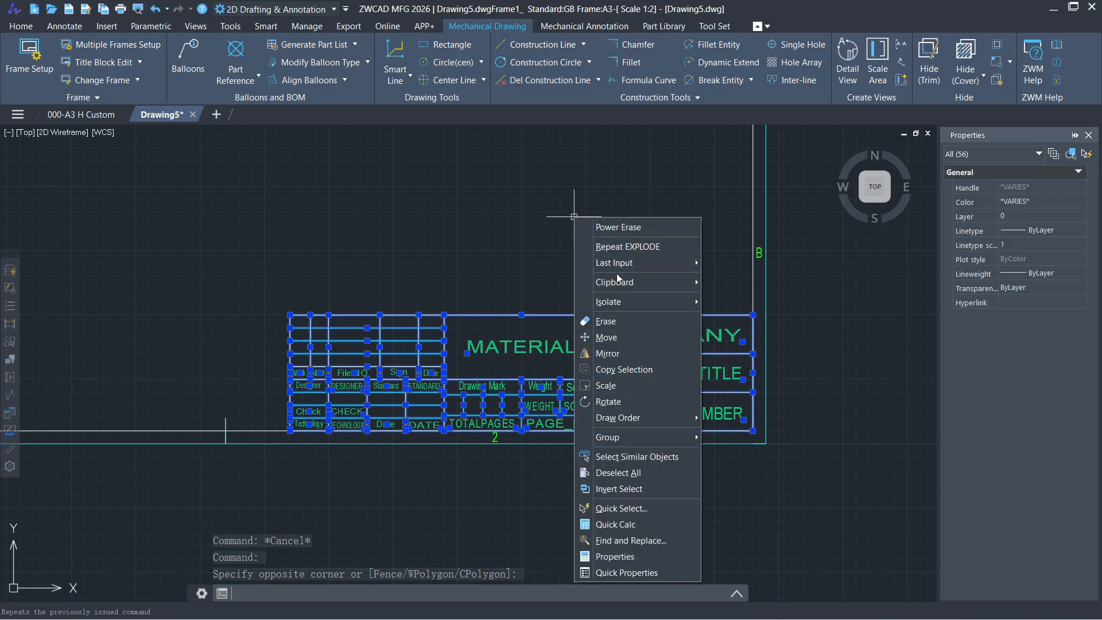
mouse_move(617, 282)
click(769, 314)
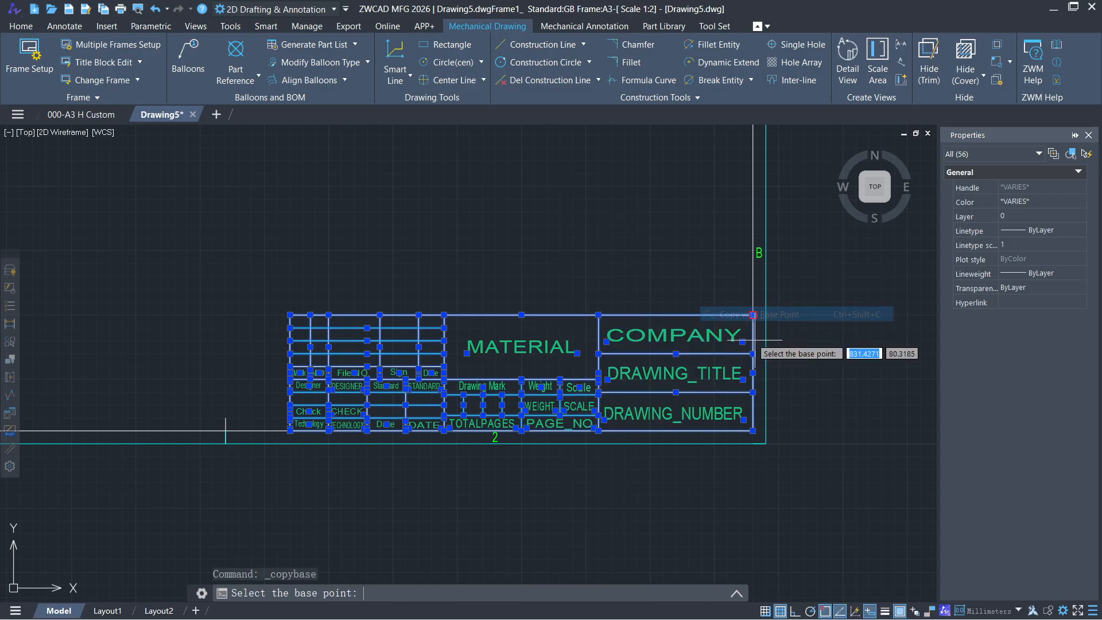
click(753, 431)
Switch to the 000-A3 H Custom drawing and paste the title block at the inner frame's lower-right corner.
click(96, 117)
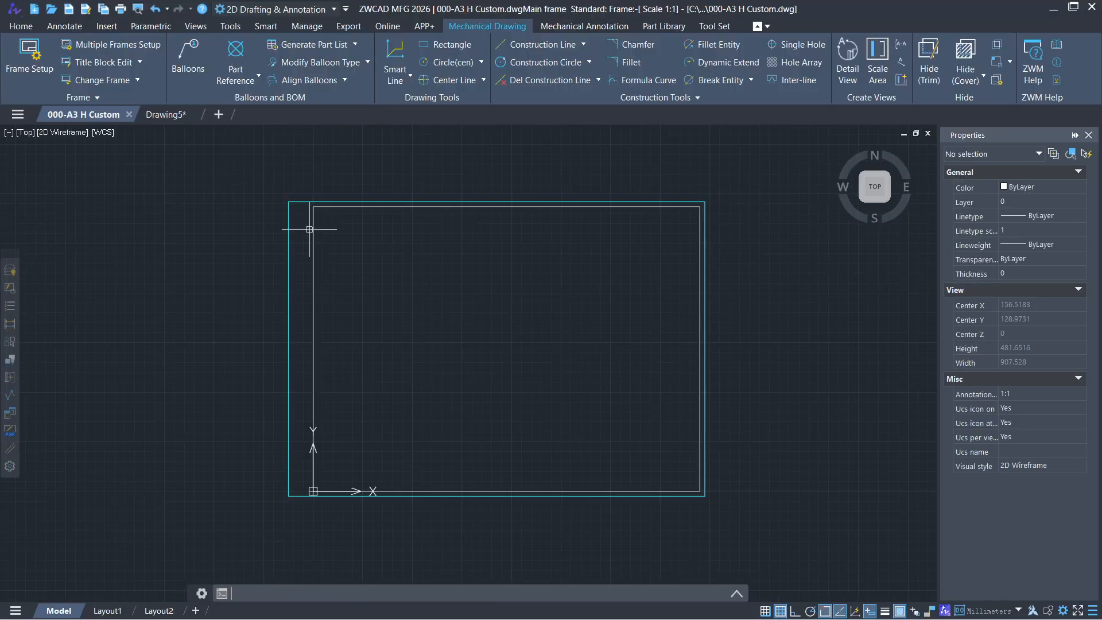
key(ctrl+v)
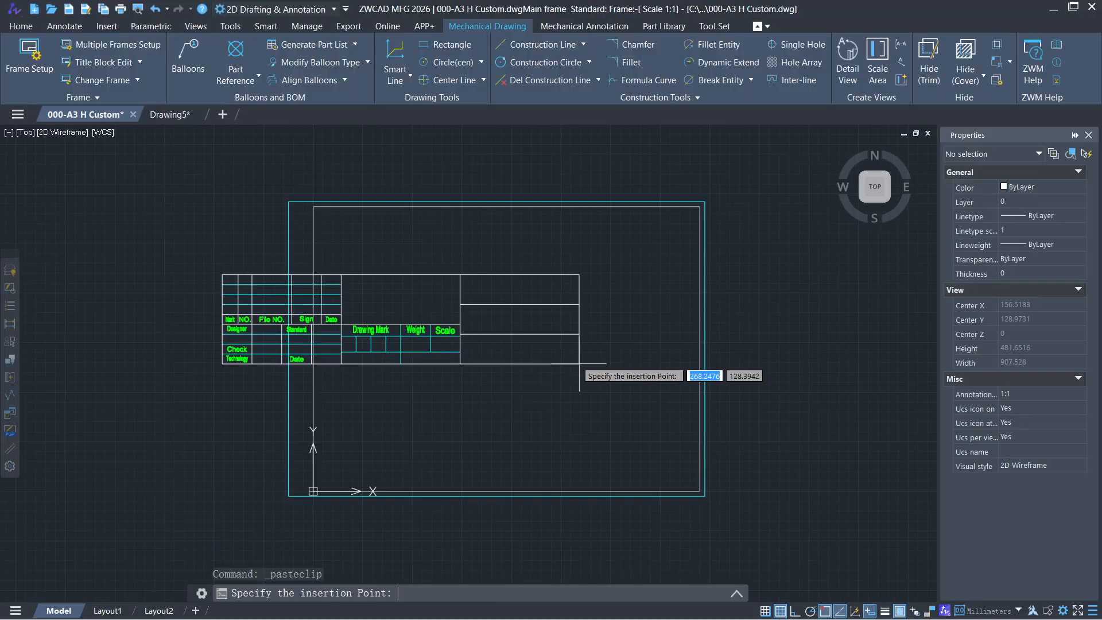
click(699, 491)
middle_drag(609, 461, 604, 457)
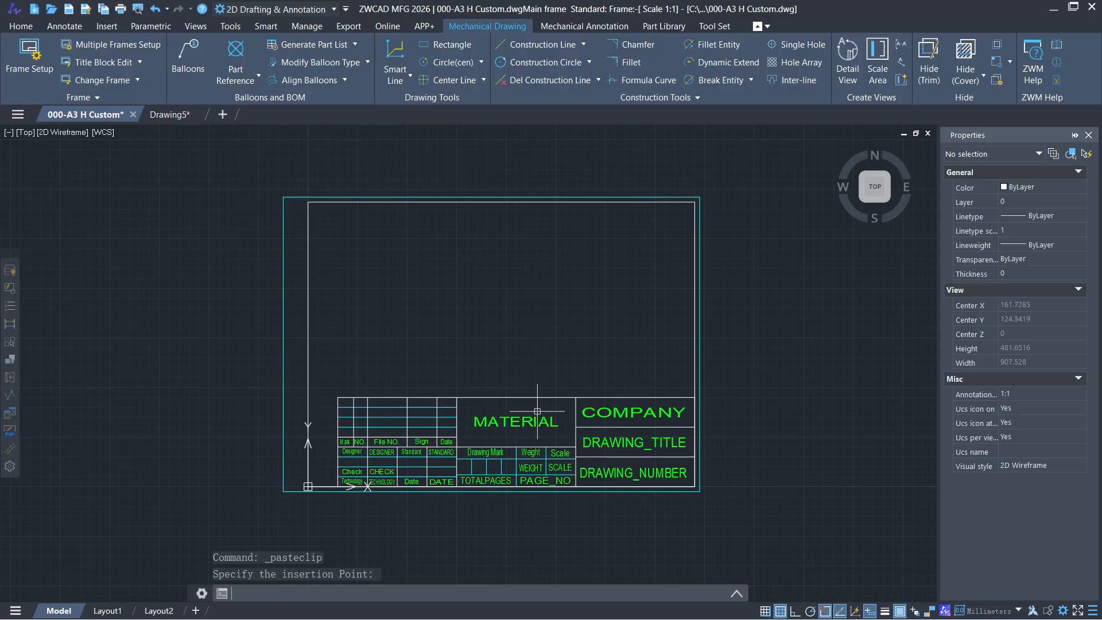
Scale the pasted title block down freehand about its lower-right corner so it covers less of the frame's width.
scroll(468, 436, up, 3)
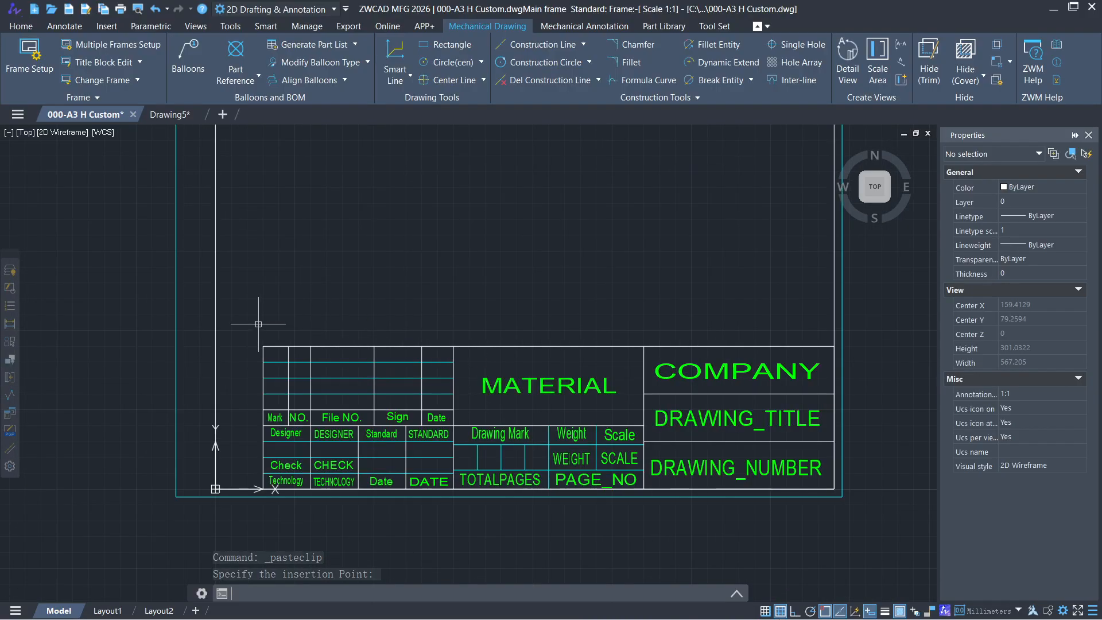
click(258, 324)
click(838, 499)
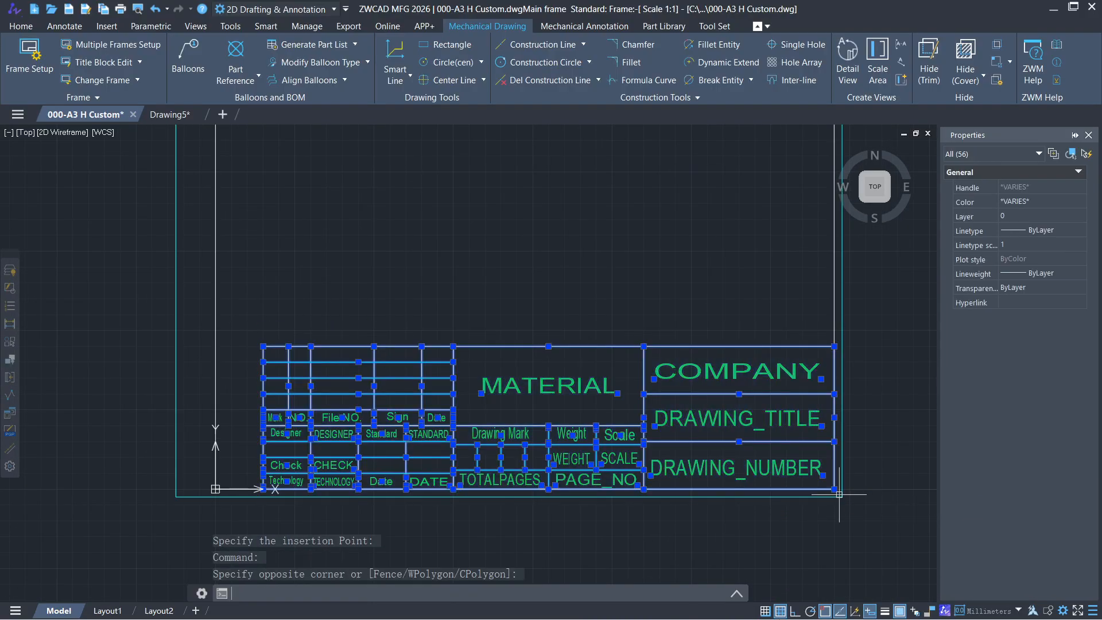
text(sc)
key(Return)
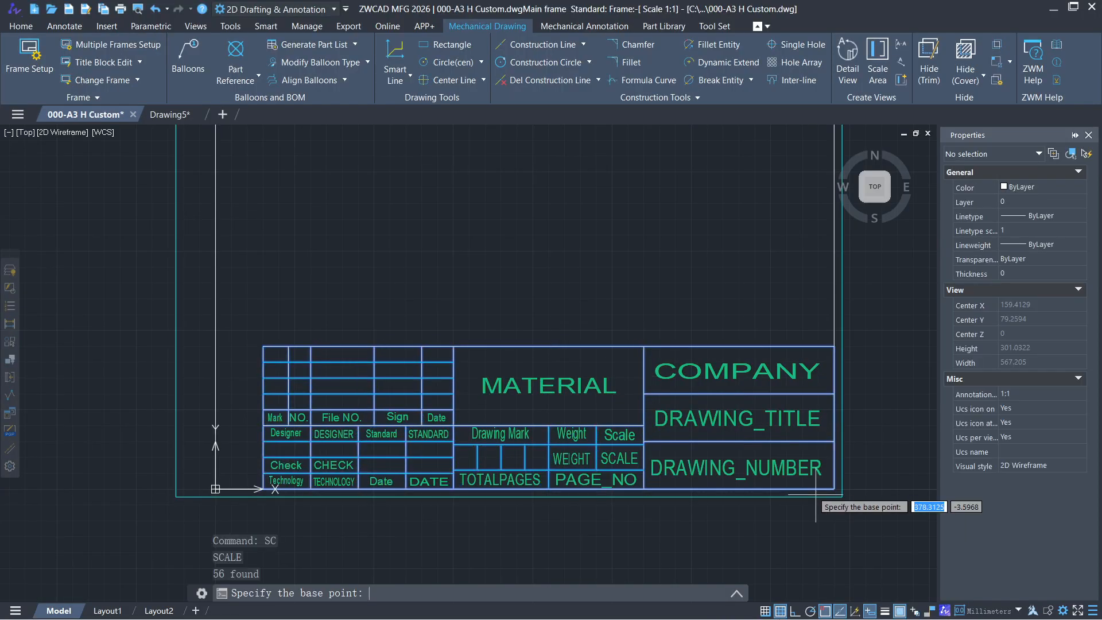
click(835, 489)
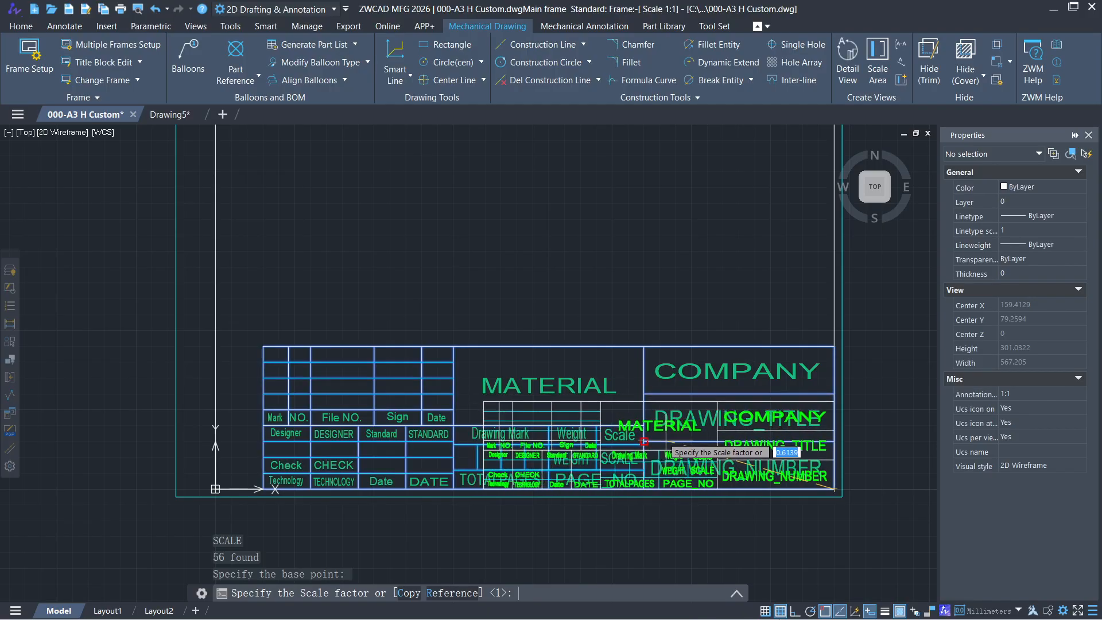
click(645, 369)
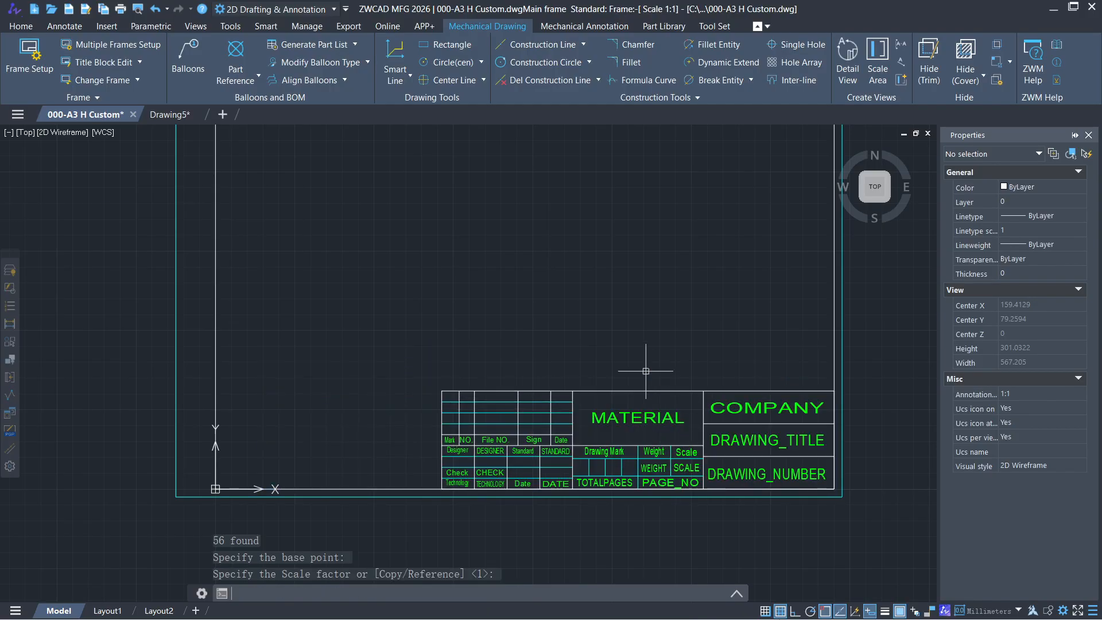
scroll(586, 337, down, 2)
scroll(586, 337, up, 2)
middle_drag(588, 337, 559, 355)
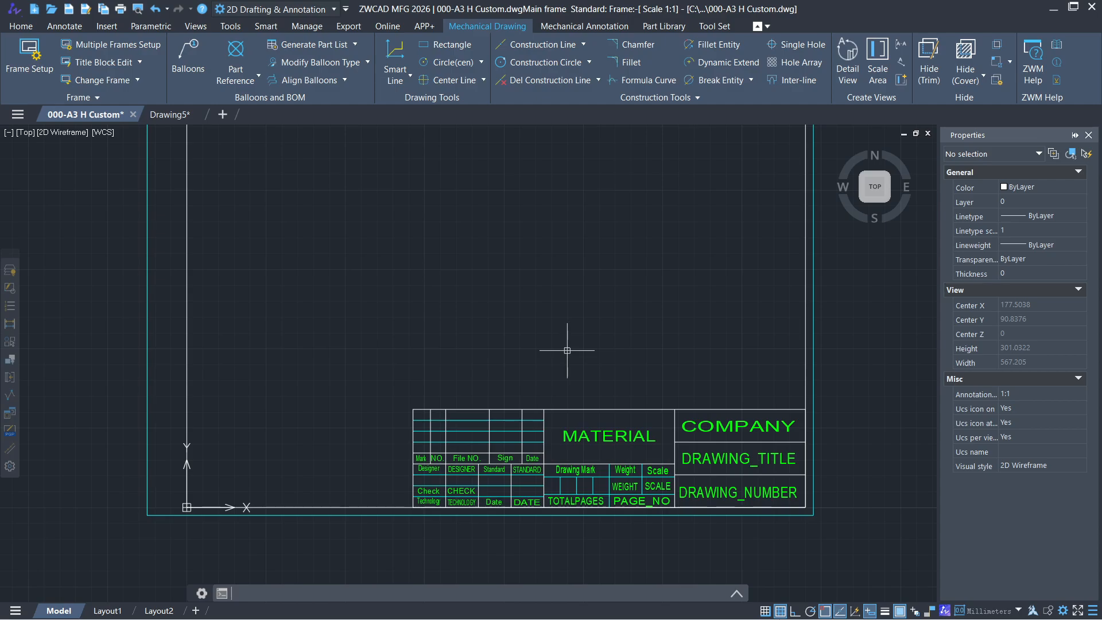
Start a title block definition and name it 000-A3 H Title Block.
click(724, 27)
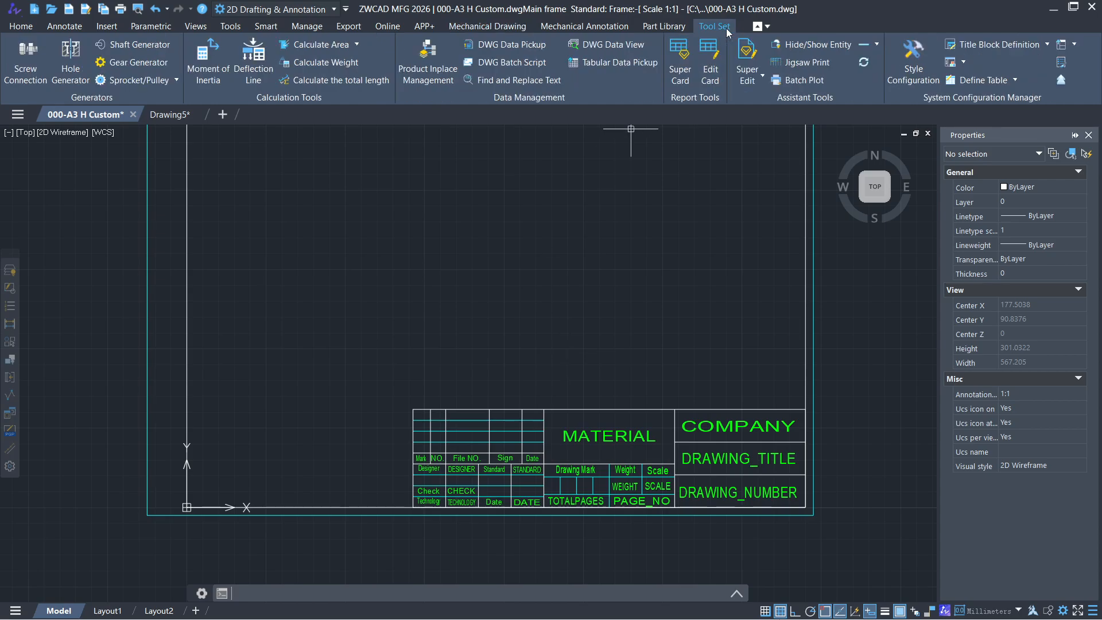
click(979, 48)
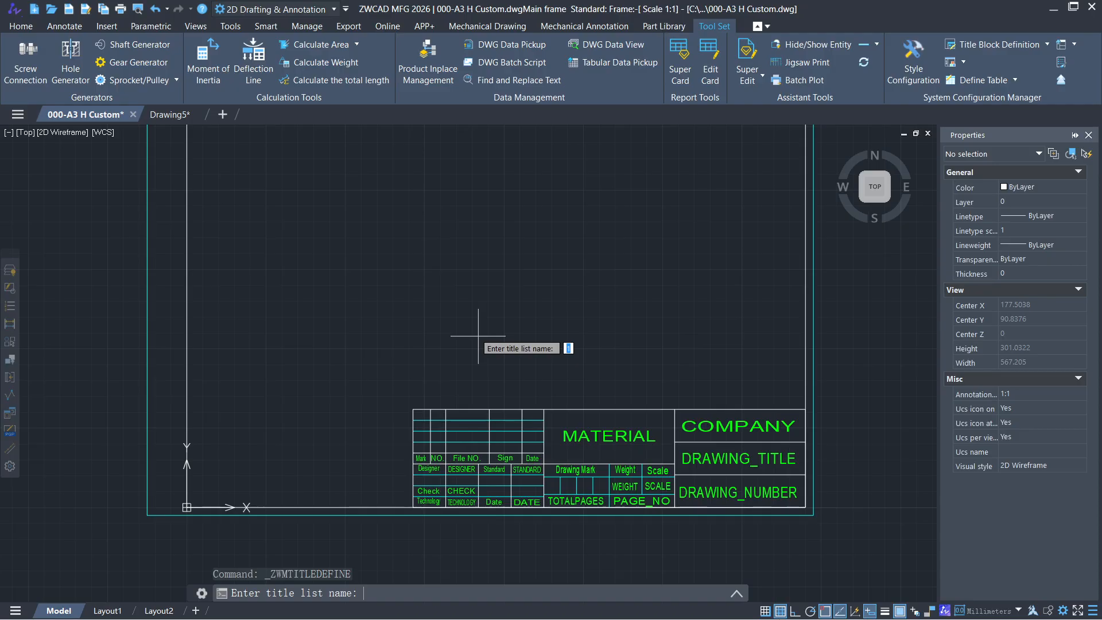
text(00)
text(0-A3 H Title)
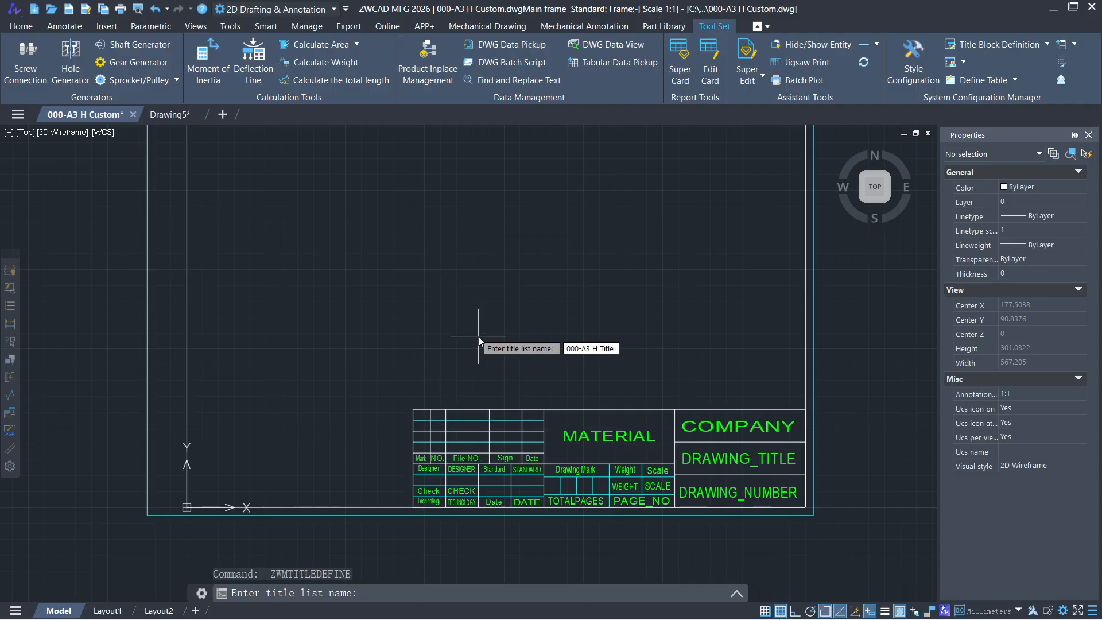
text( Block)
key(Return)
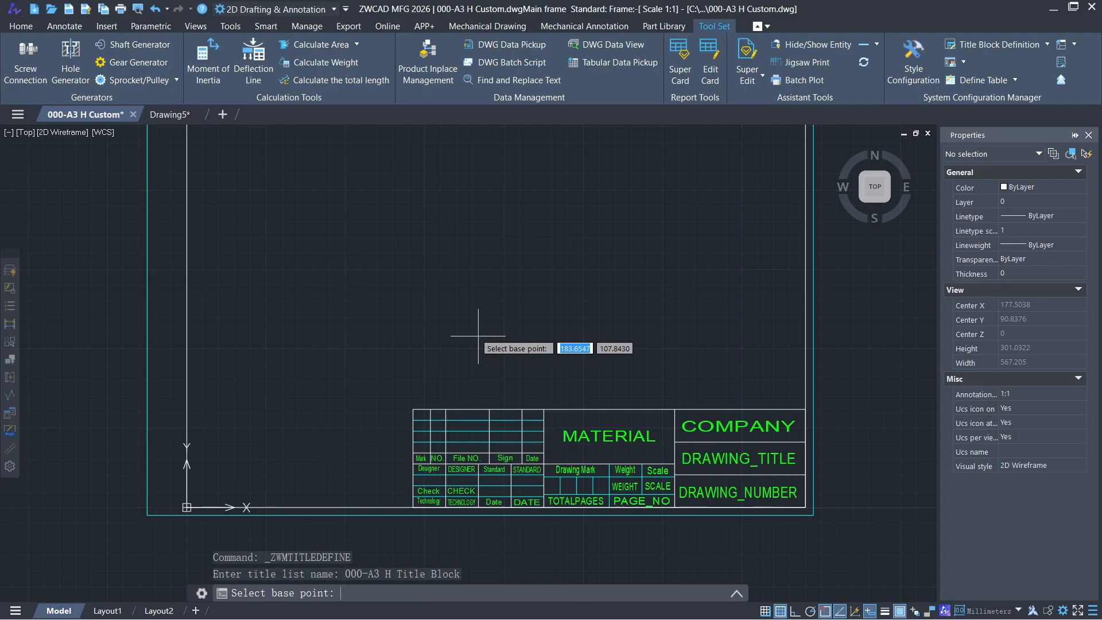
Set the title block's lower-right corner as the definition's base point and include all of its lines and attributes.
click(805, 508)
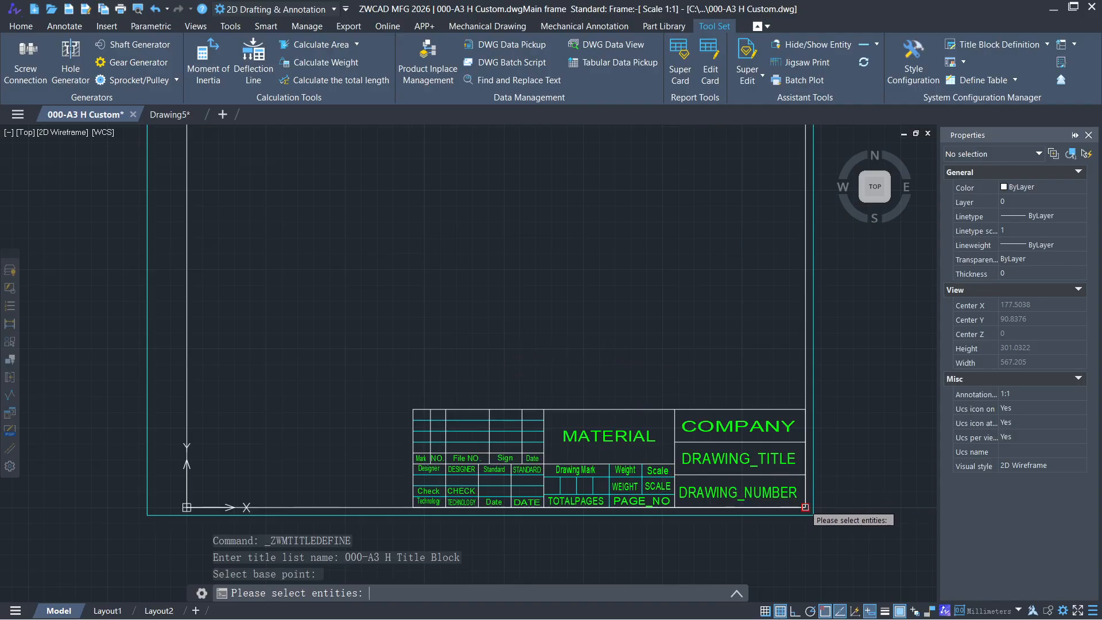
scroll(462, 402, up, 2)
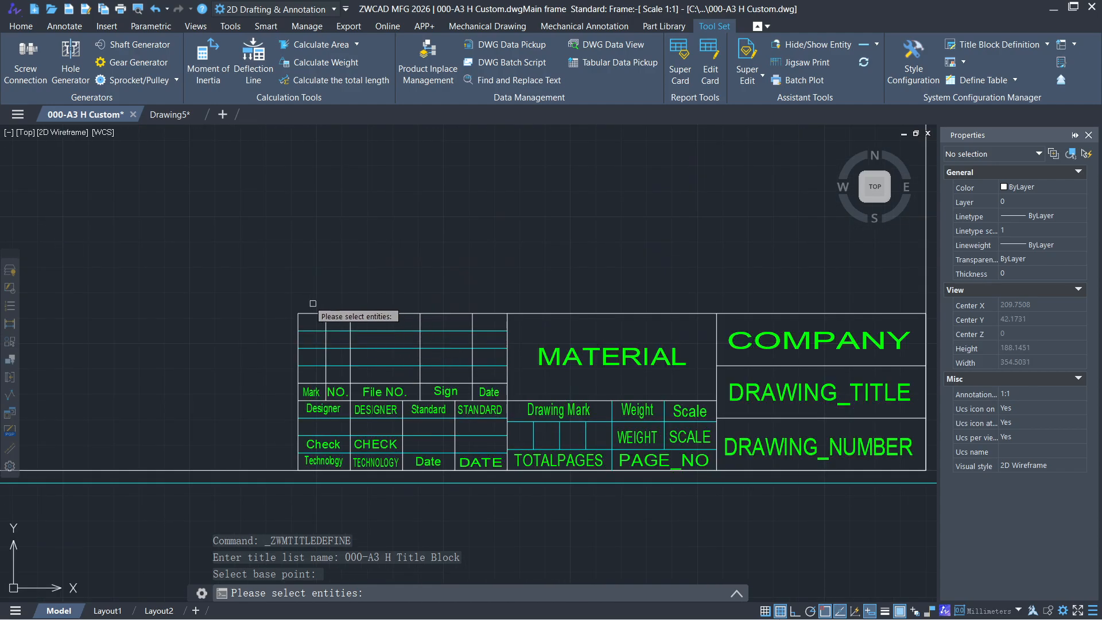
click(285, 301)
middle_drag(741, 428, 425, 420)
scroll(425, 420, up, 1)
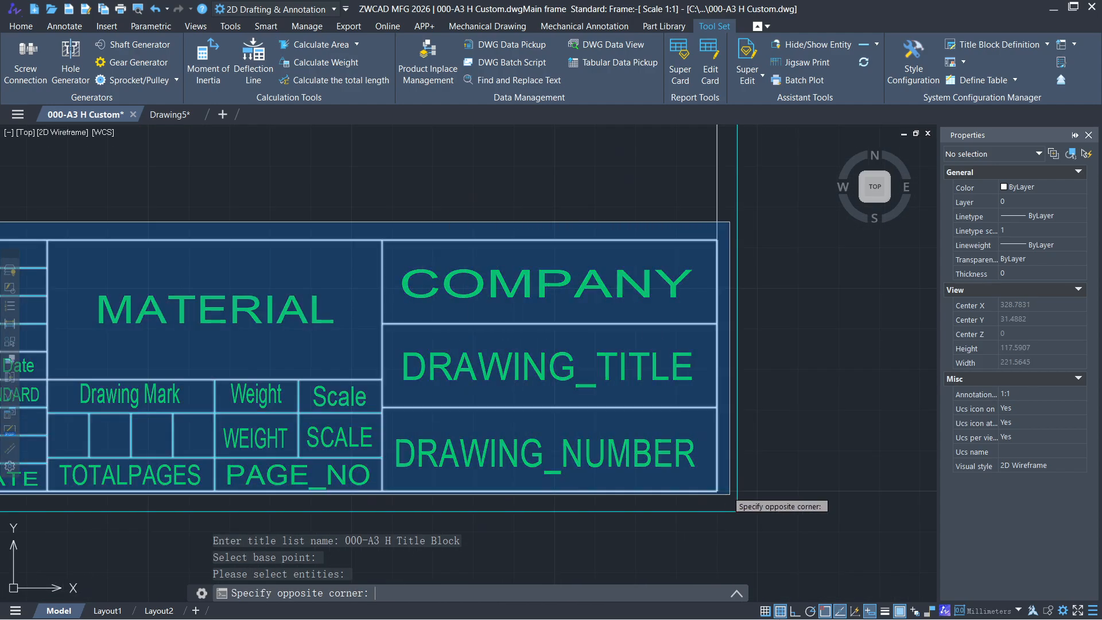
click(727, 499)
key(Return)
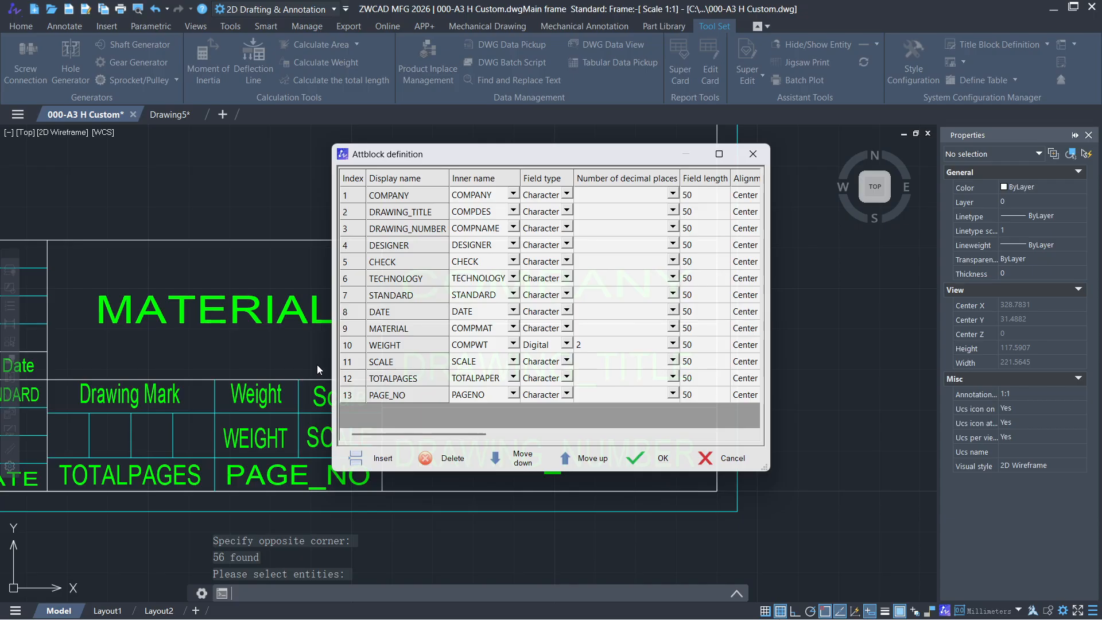
Accept the attribute block definition as listed and answer No to inserting the block immediately.
click(642, 462)
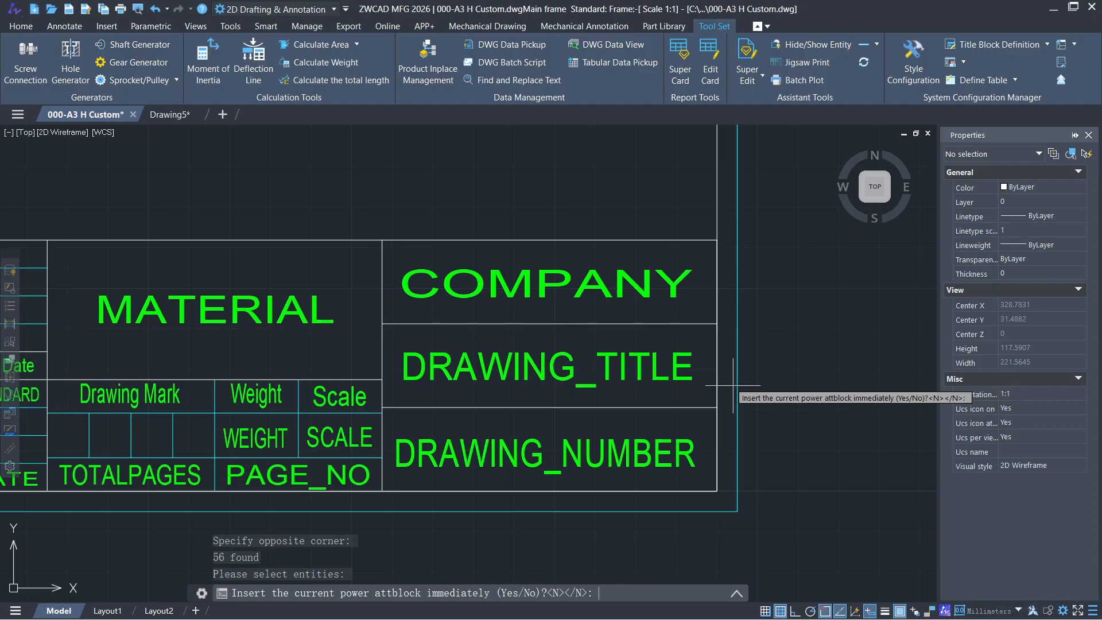
text(No)
key(Return)
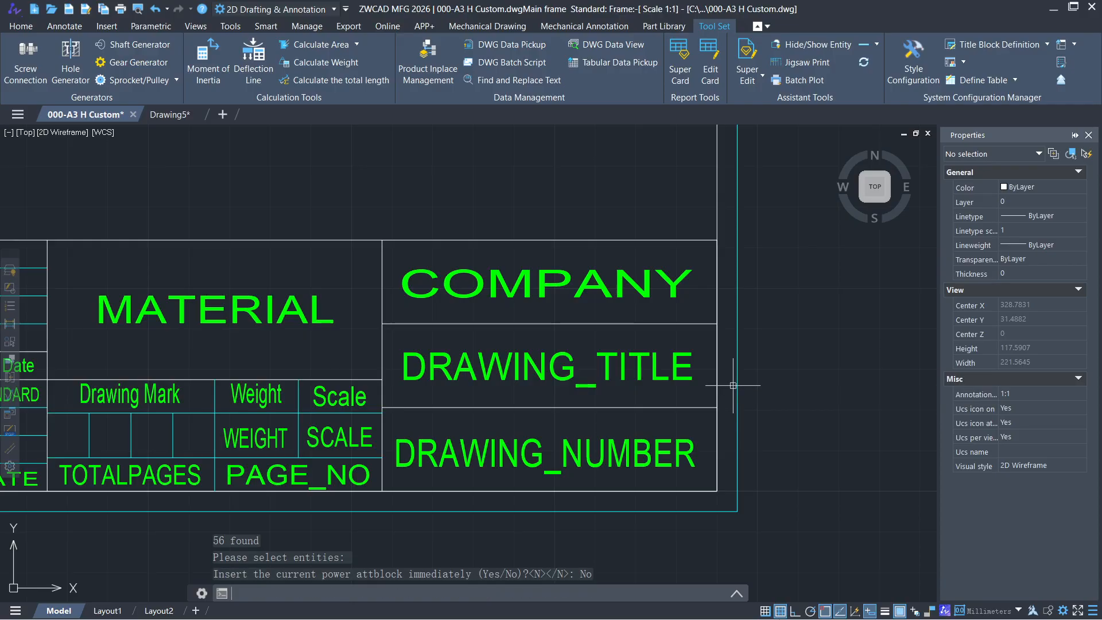
Open Style Configuration and examine the attributes of the custom title styles already listed under GB Title.
key(Escape)
scroll(706, 270, down, 3)
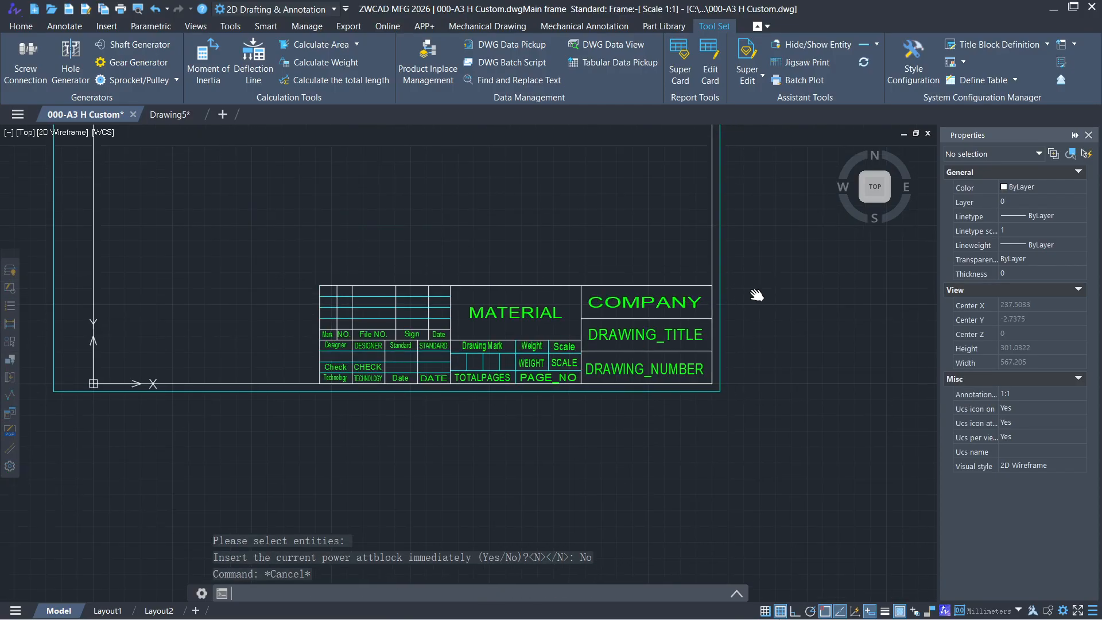
click(906, 67)
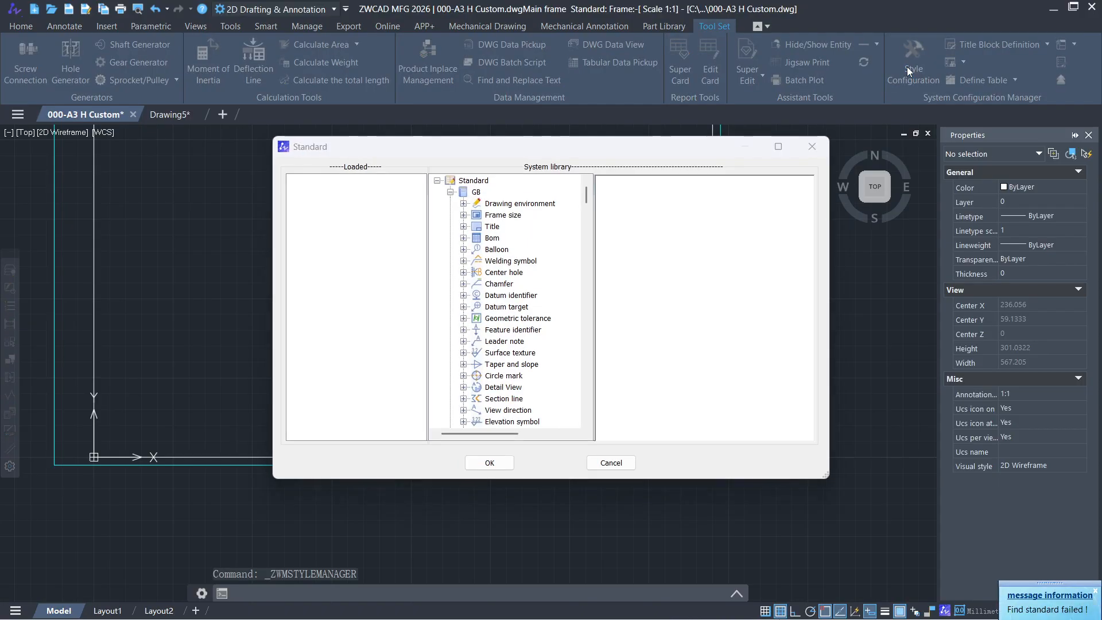
click(464, 227)
click(525, 354)
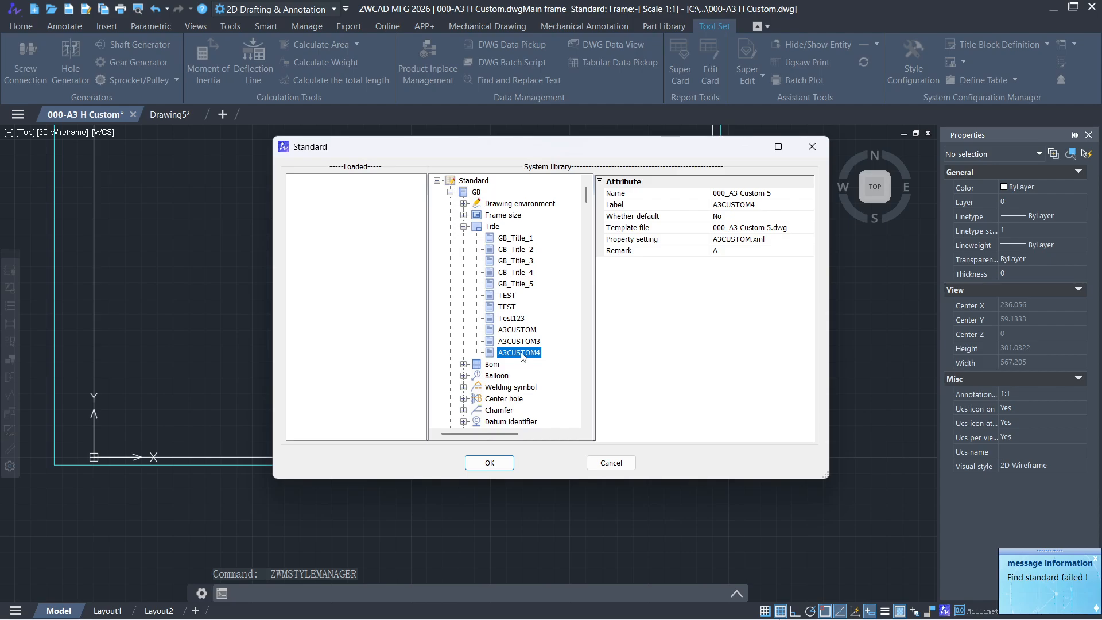
click(518, 342)
click(521, 331)
click(518, 319)
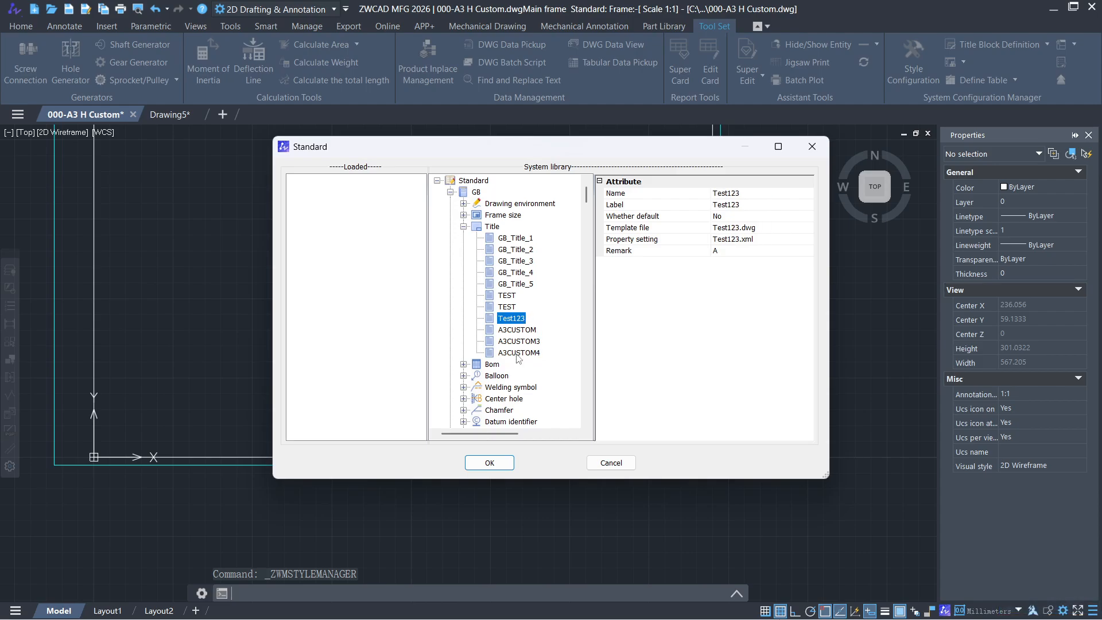
click(520, 354)
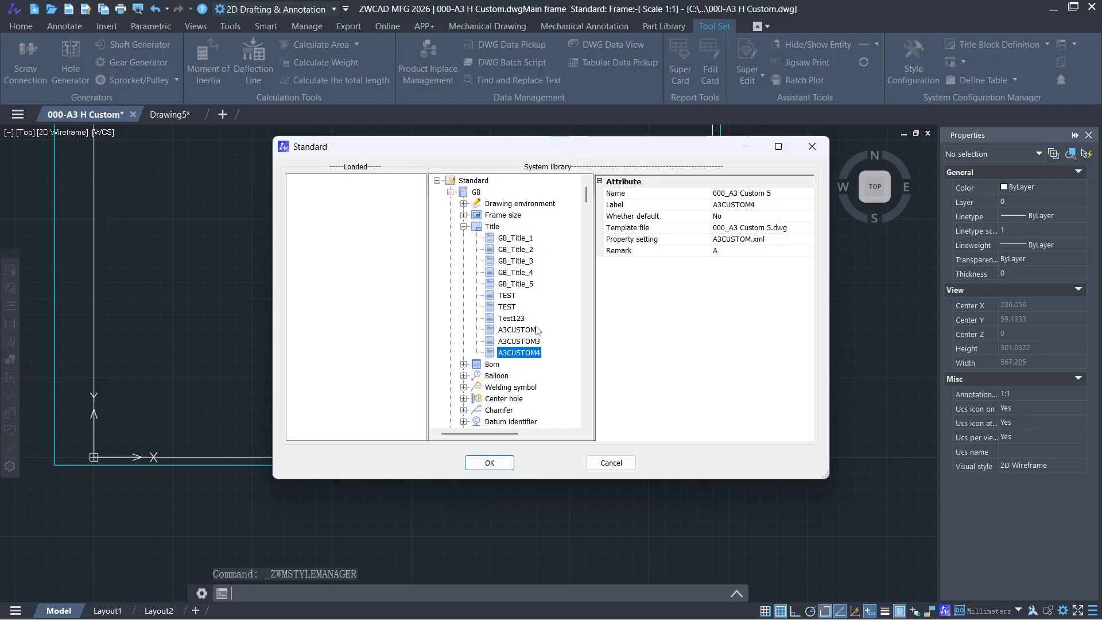
click(812, 147)
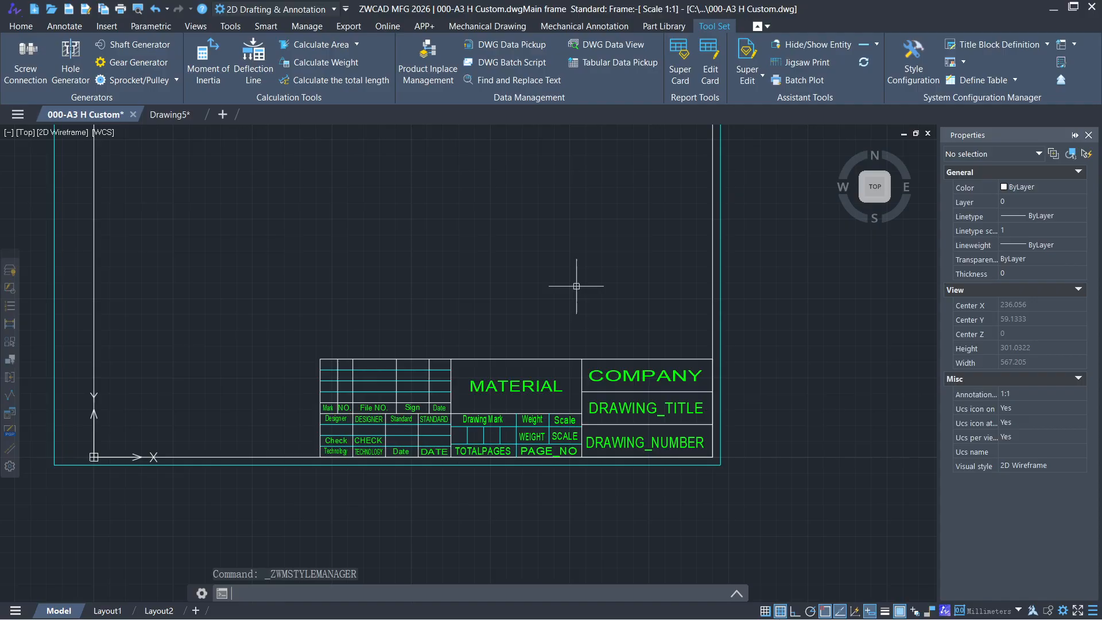
Save the frame drawing, switch to File Explorer and go to C:\Users\Public\Public Documents\ZWSOFT.
click(68, 10)
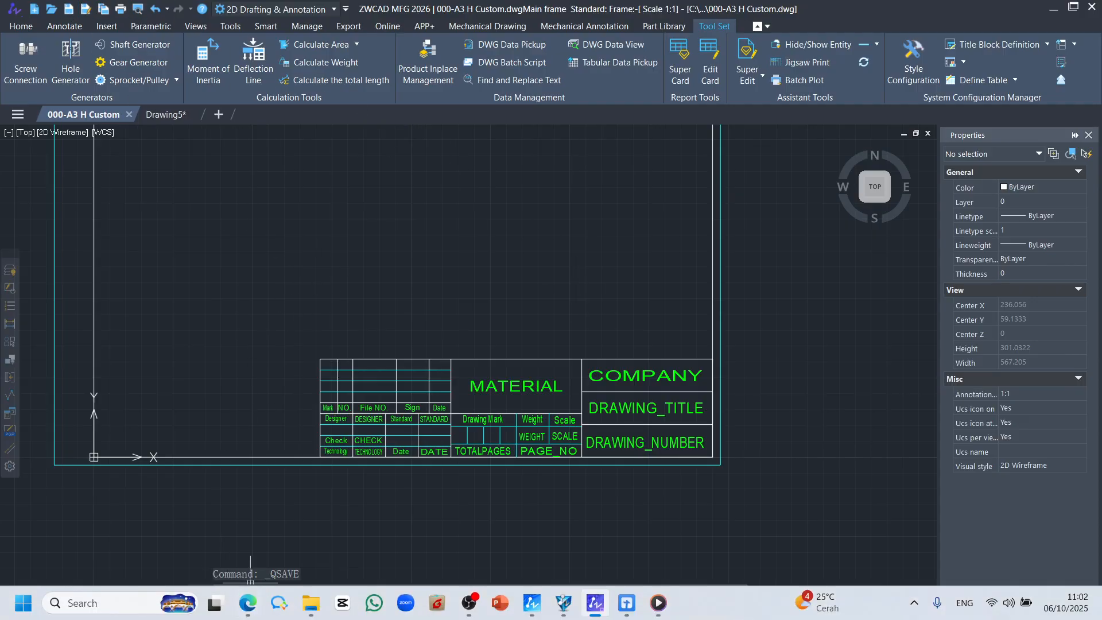
click(310, 602)
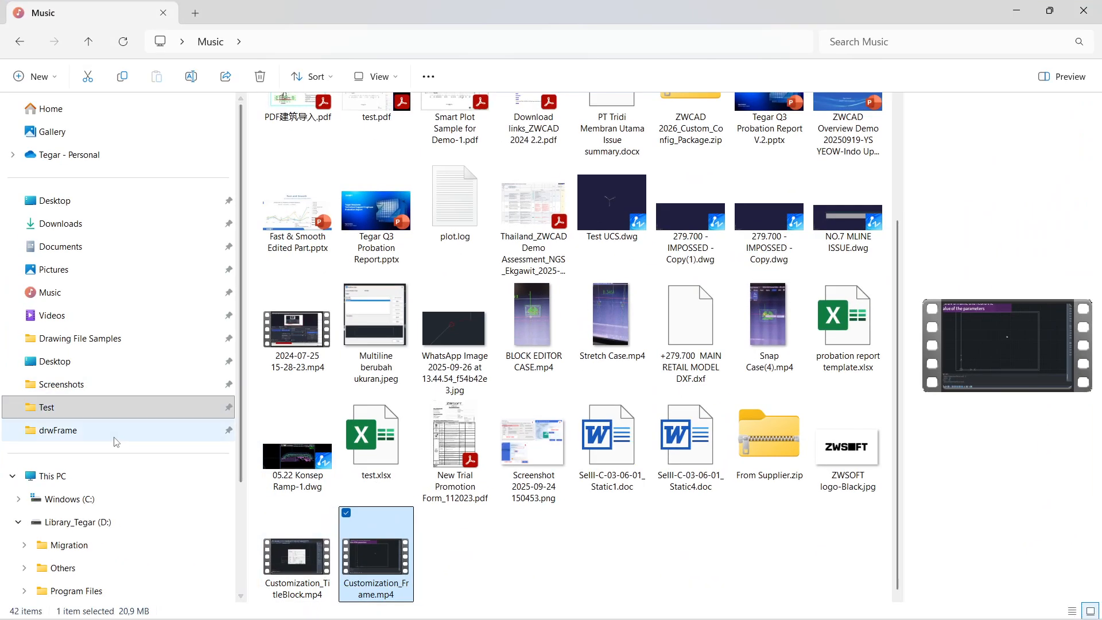
click(68, 499)
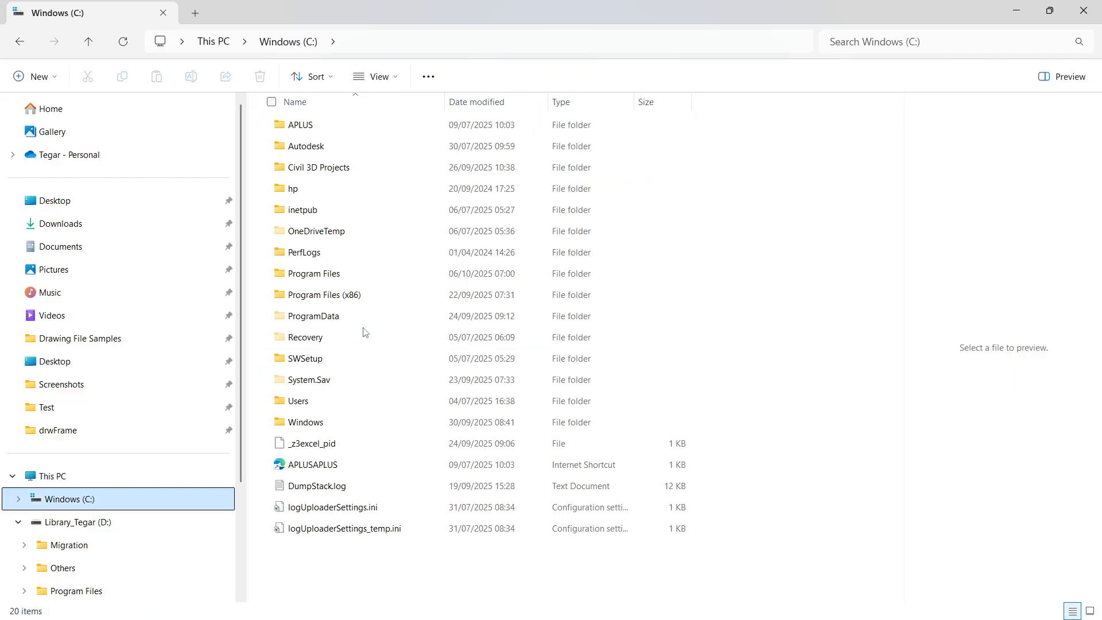
double_click(339, 402)
click(361, 152)
double_click(361, 154)
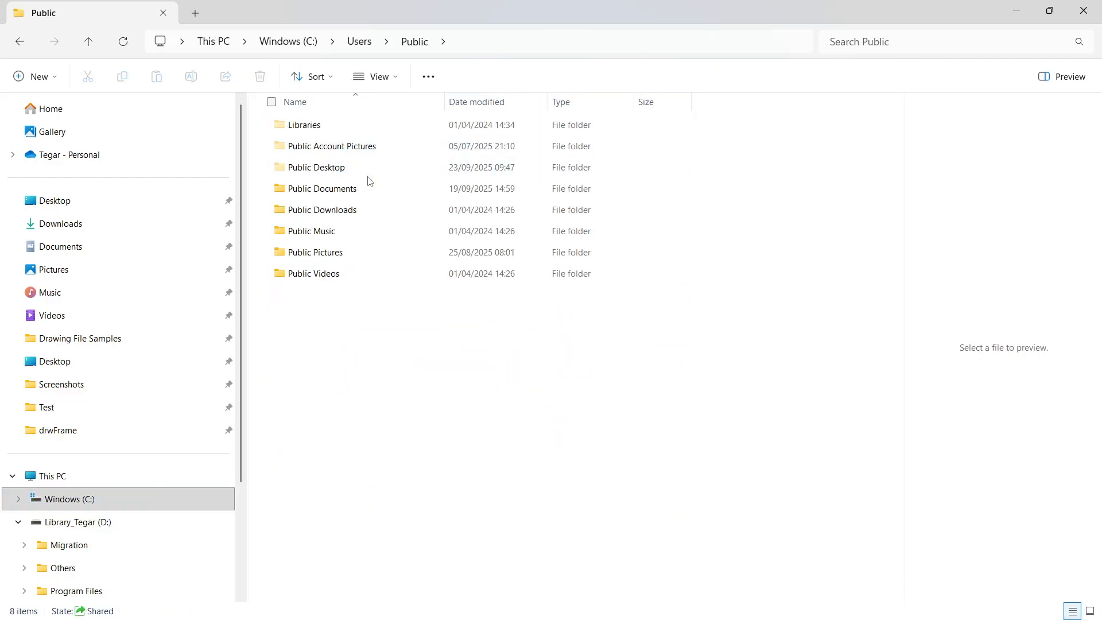
double_click(365, 187)
double_click(363, 127)
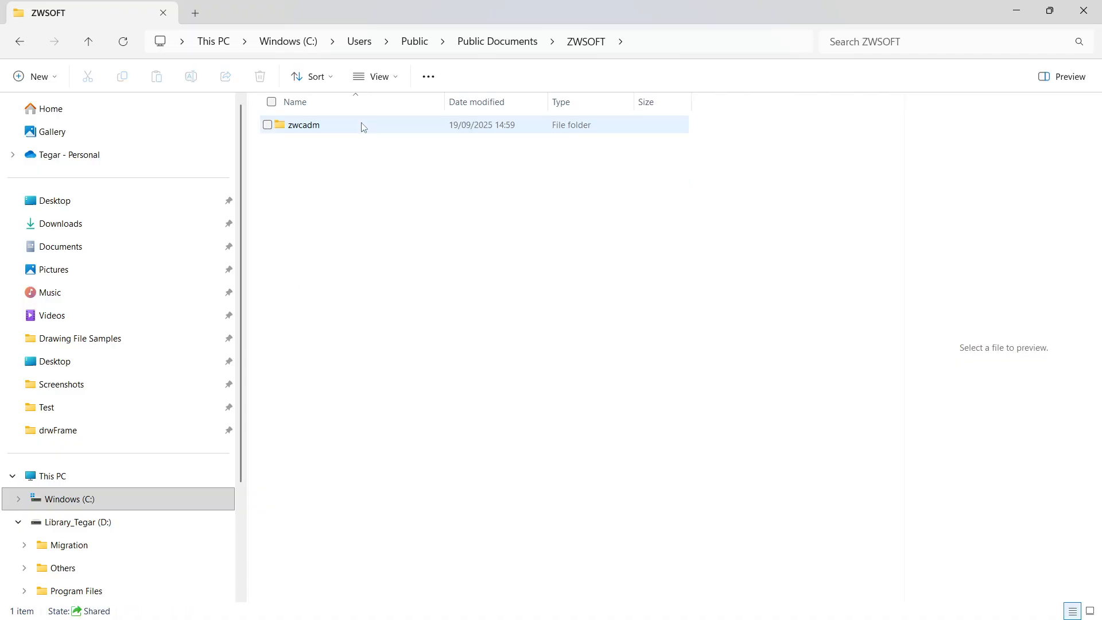
Open the GB frame folder at zwcadm\2026\en-US\styles\GB\drwFrame.
double_click(364, 127)
double_click(363, 127)
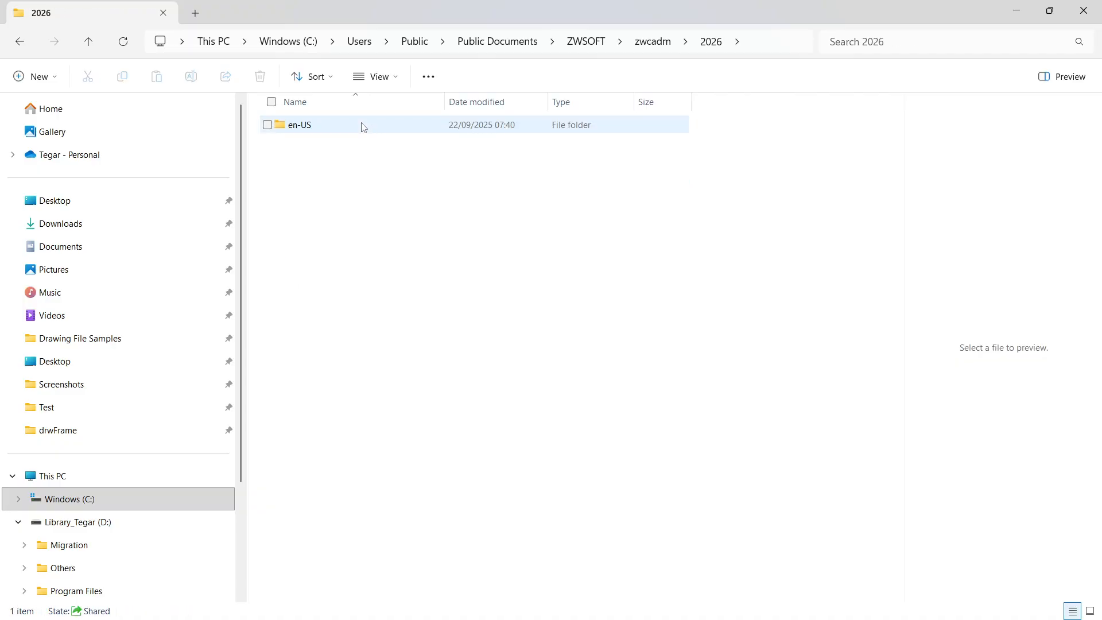
click(364, 127)
double_click(363, 127)
double_click(362, 146)
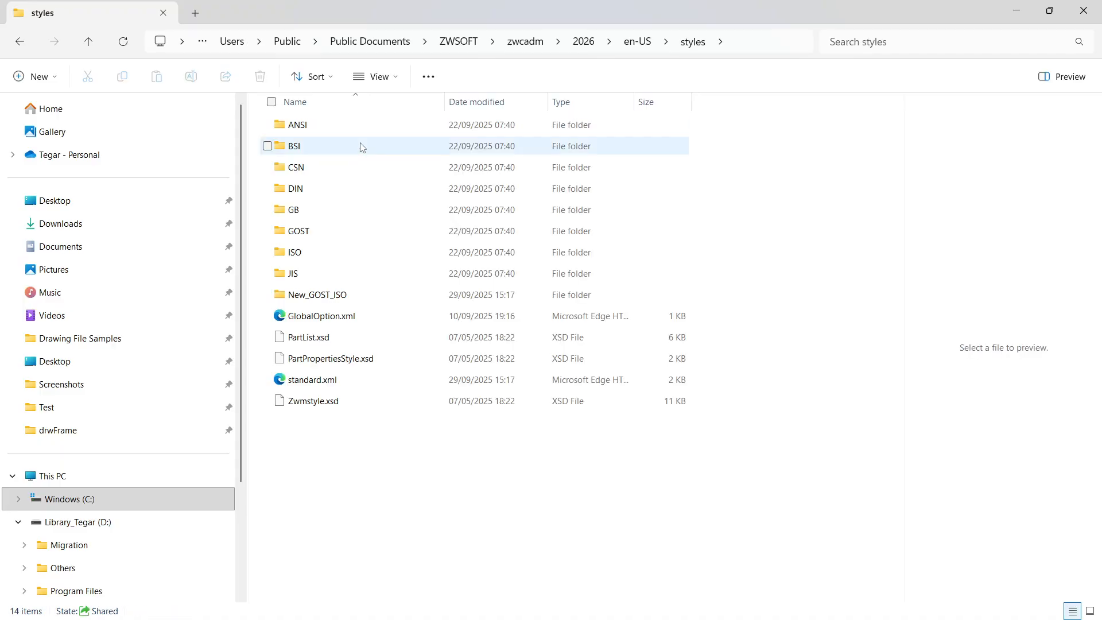
double_click(335, 210)
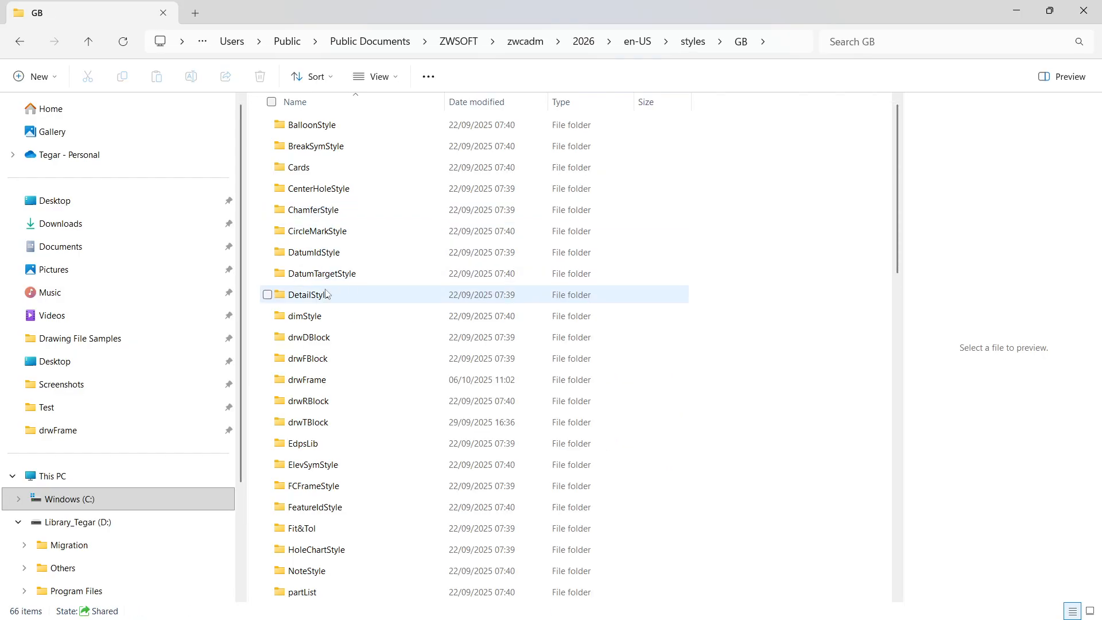
double_click(322, 380)
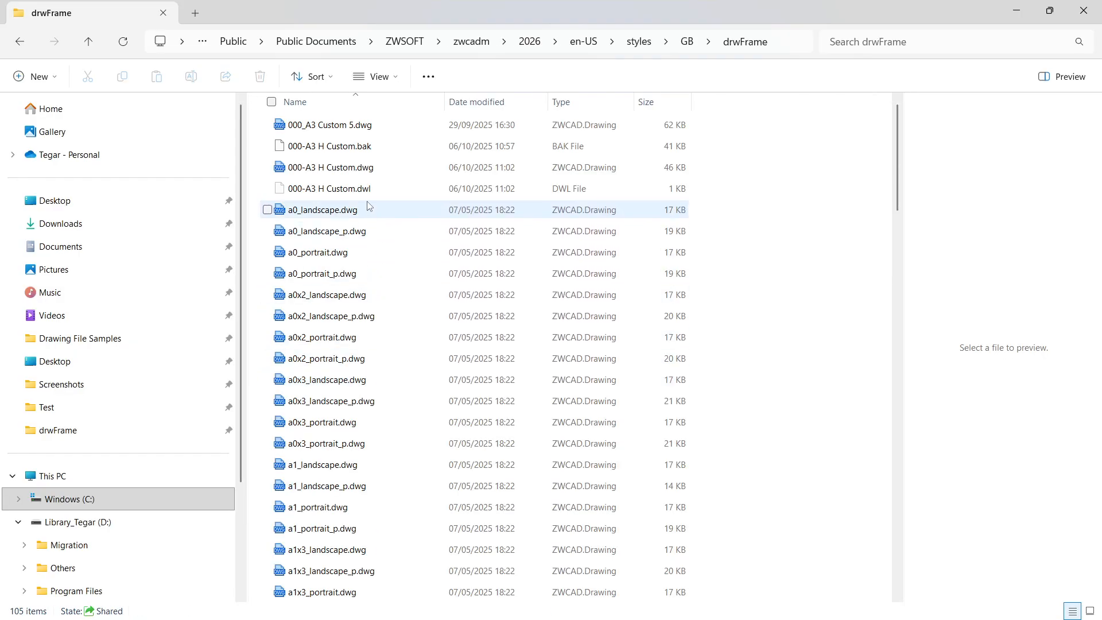
Check the 000-A3 H Custom.dwg frame file and its exact name in the GB drwFrame folder.
click(353, 125)
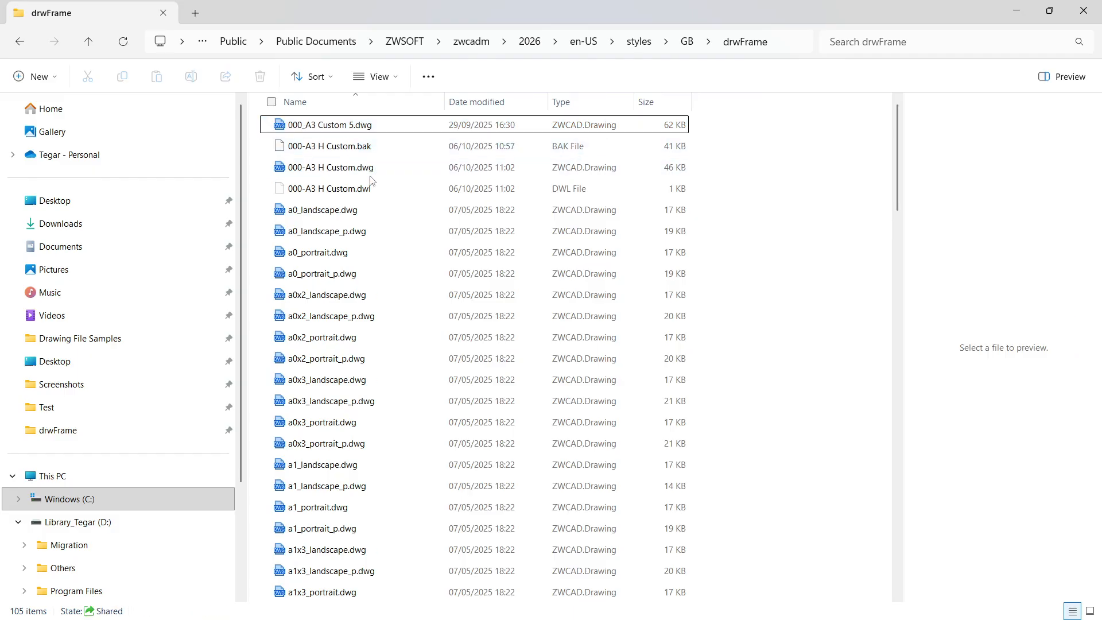
click(357, 167)
key(F2)
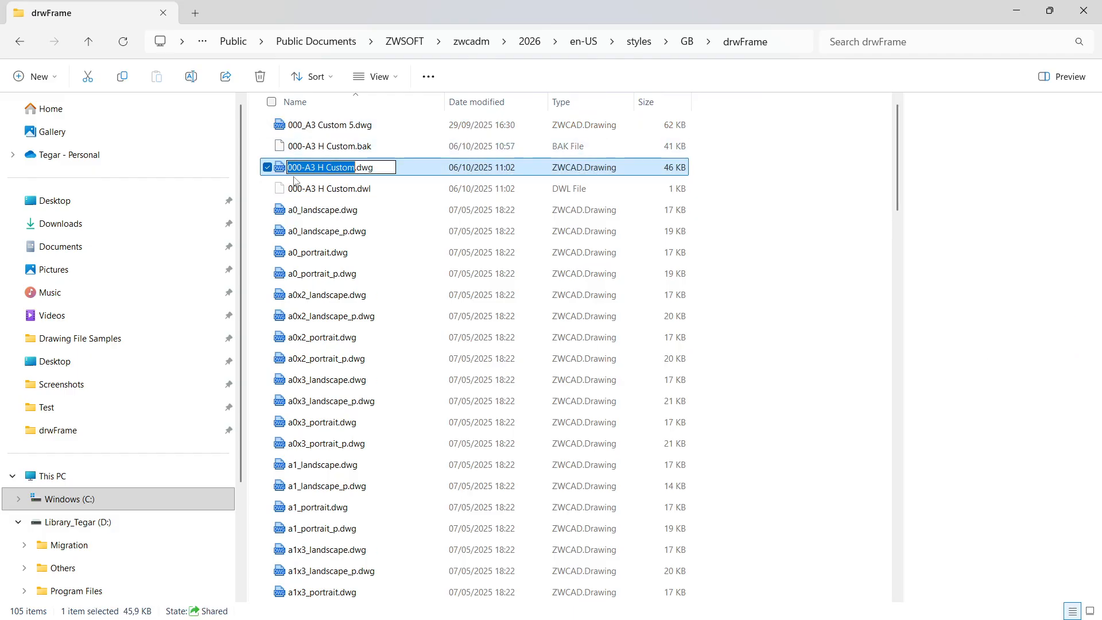
key(Escape)
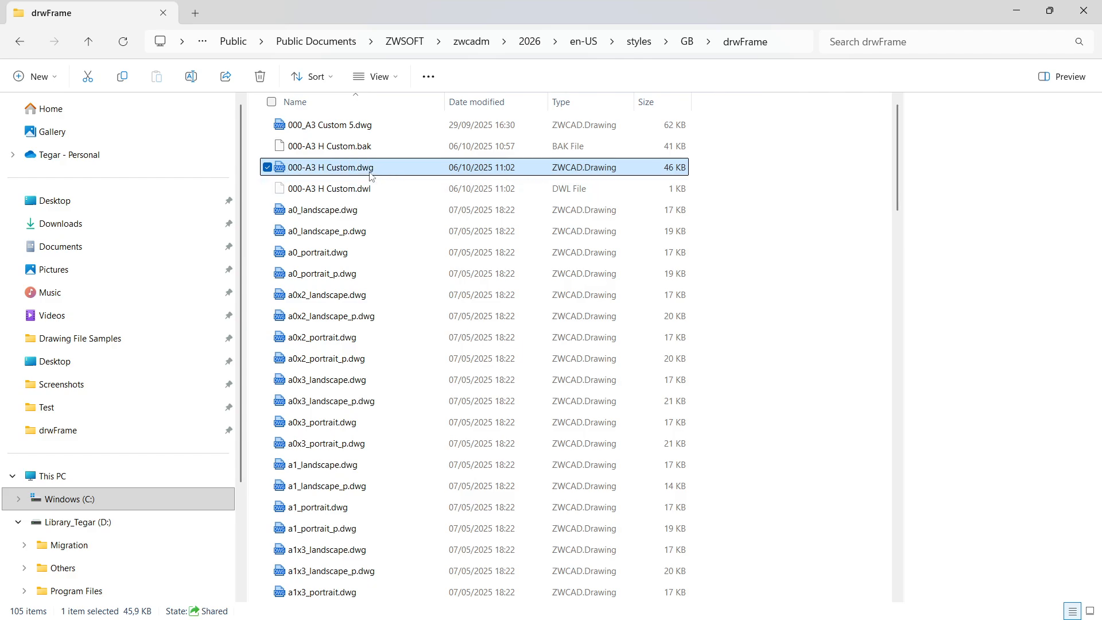
scroll(367, 195, down, 1)
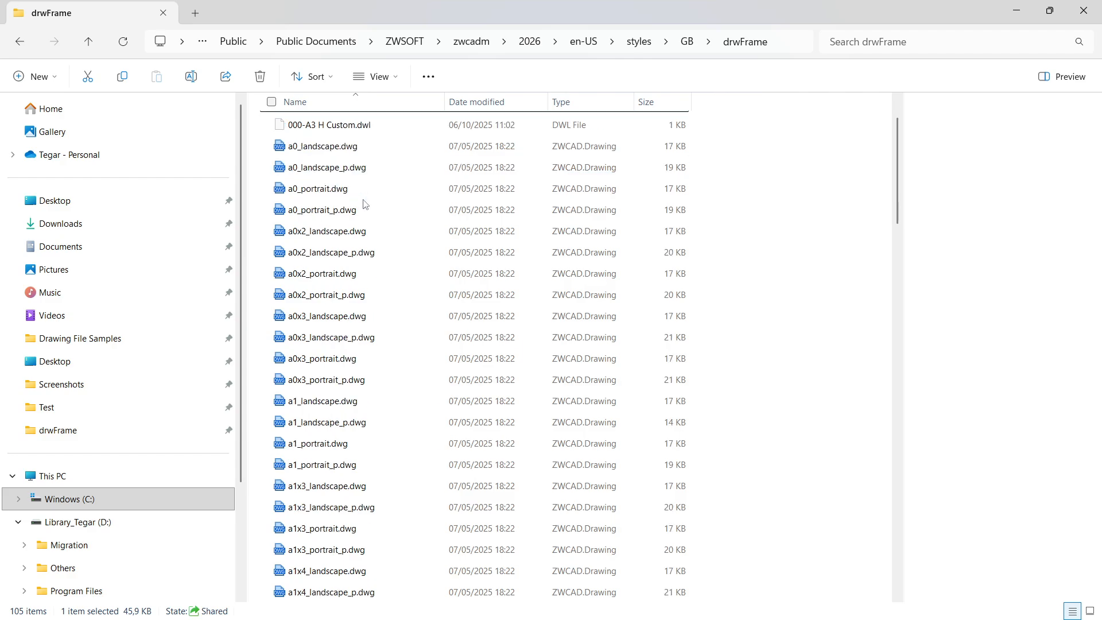
Check the GB drwTBlock folder for the newly defined title block files and return to the GB folder.
click(20, 41)
double_click(328, 422)
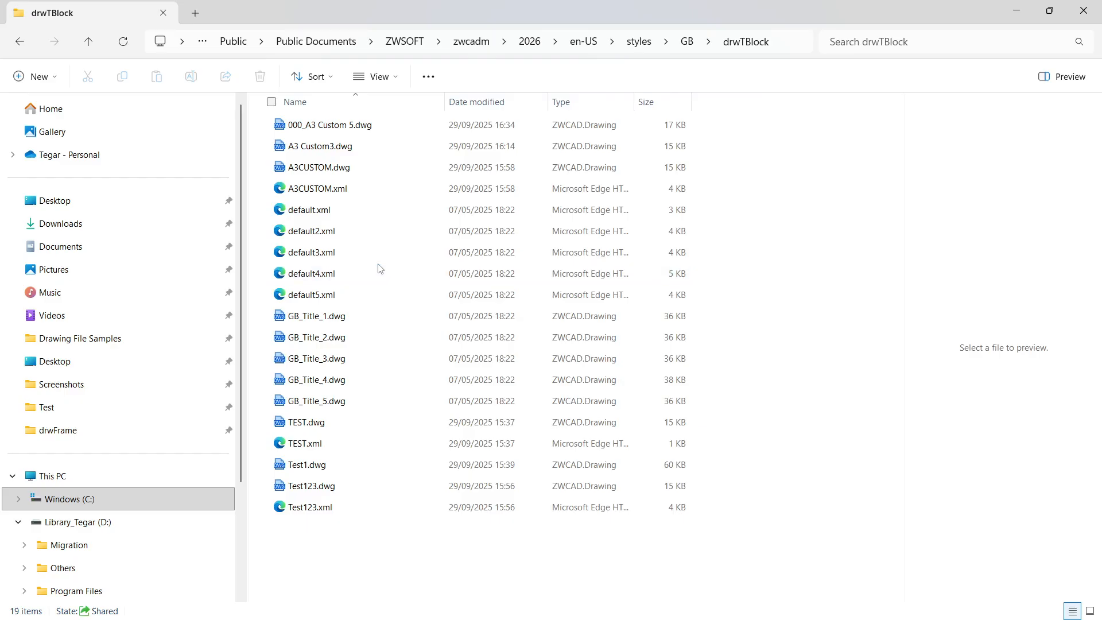
click(21, 50)
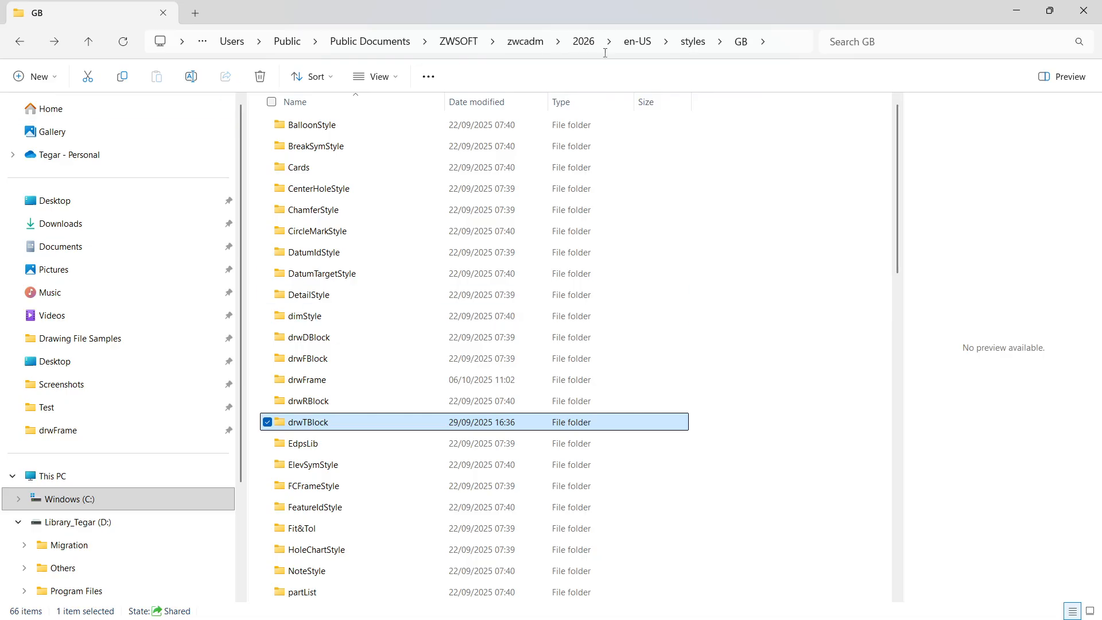
Go to the ISO drwTBlock folder under styles and select 000-A3 H Title Block.dwg.
click(694, 46)
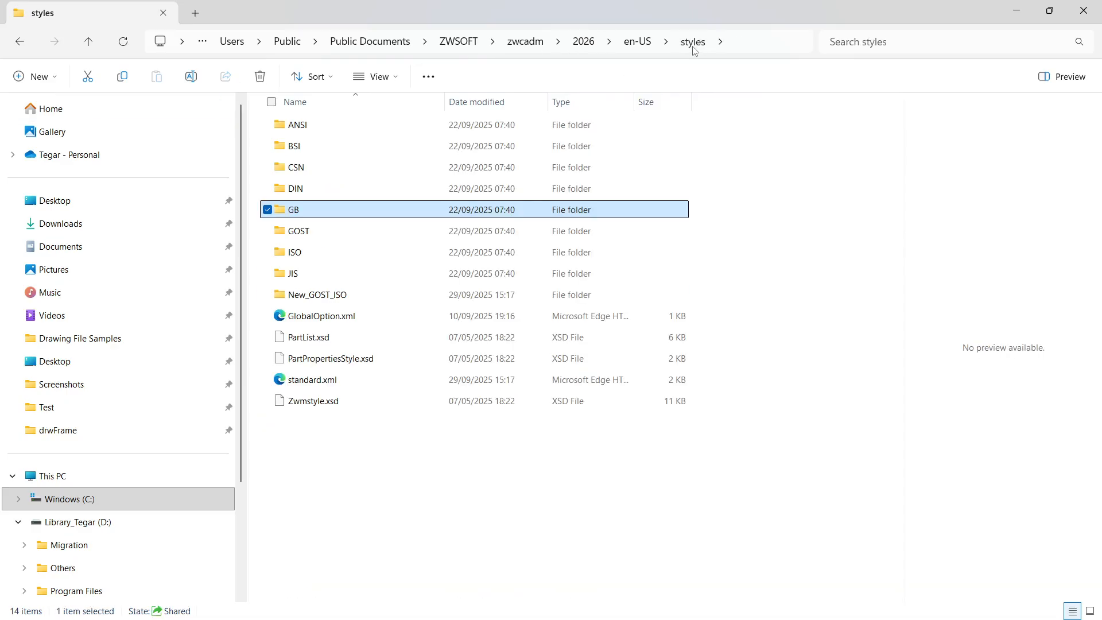
double_click(363, 252)
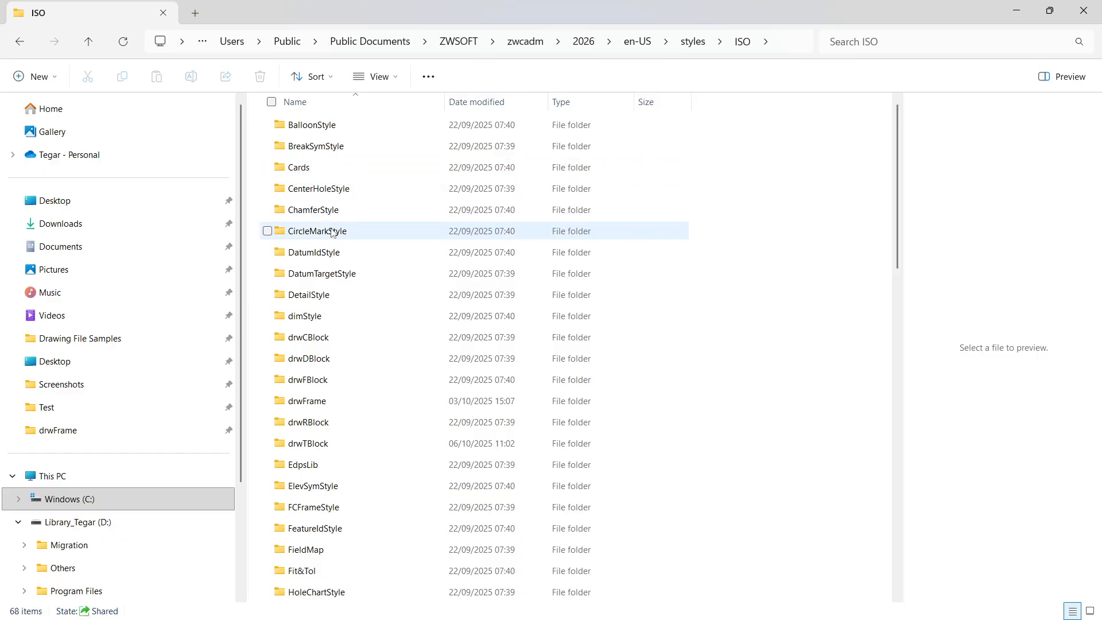
double_click(335, 443)
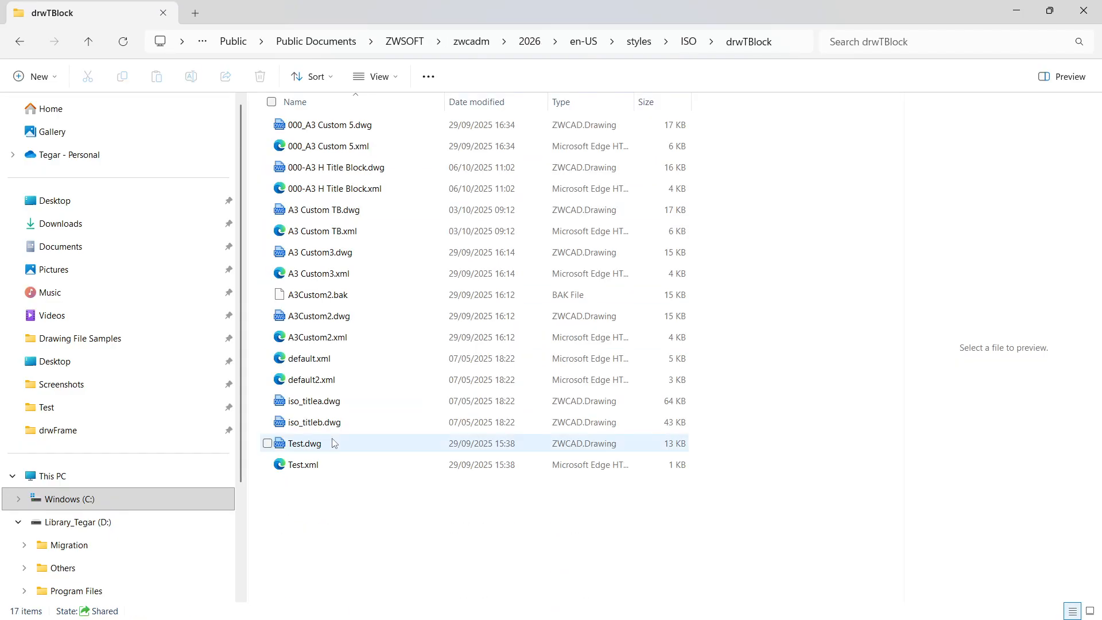
click(348, 171)
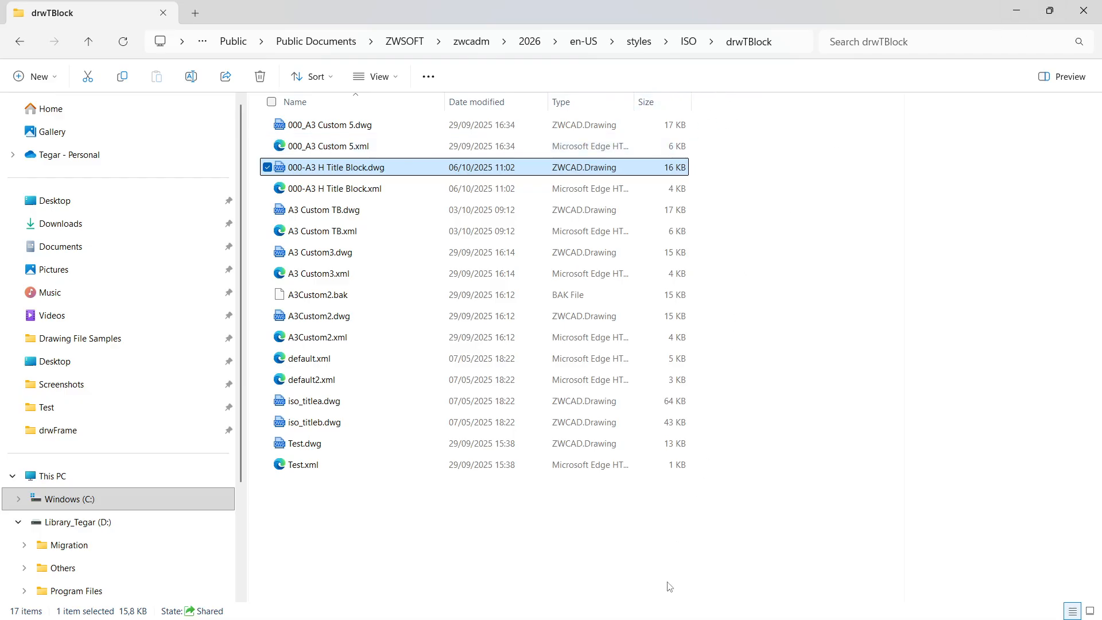
mouse_move(664, 600)
click(596, 603)
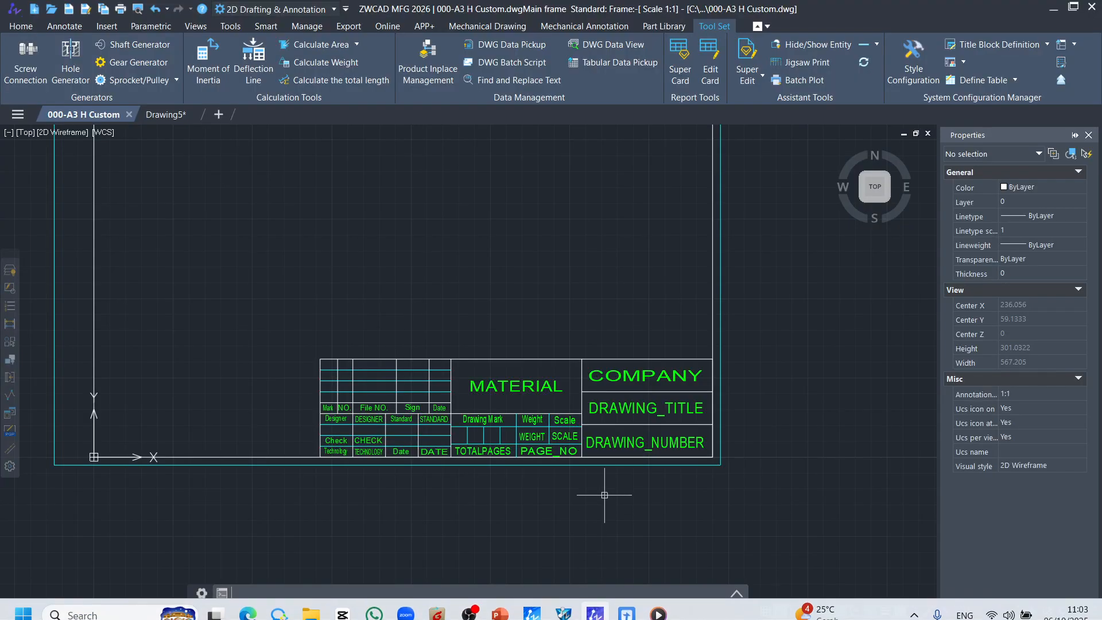
scroll(505, 308, down, 5)
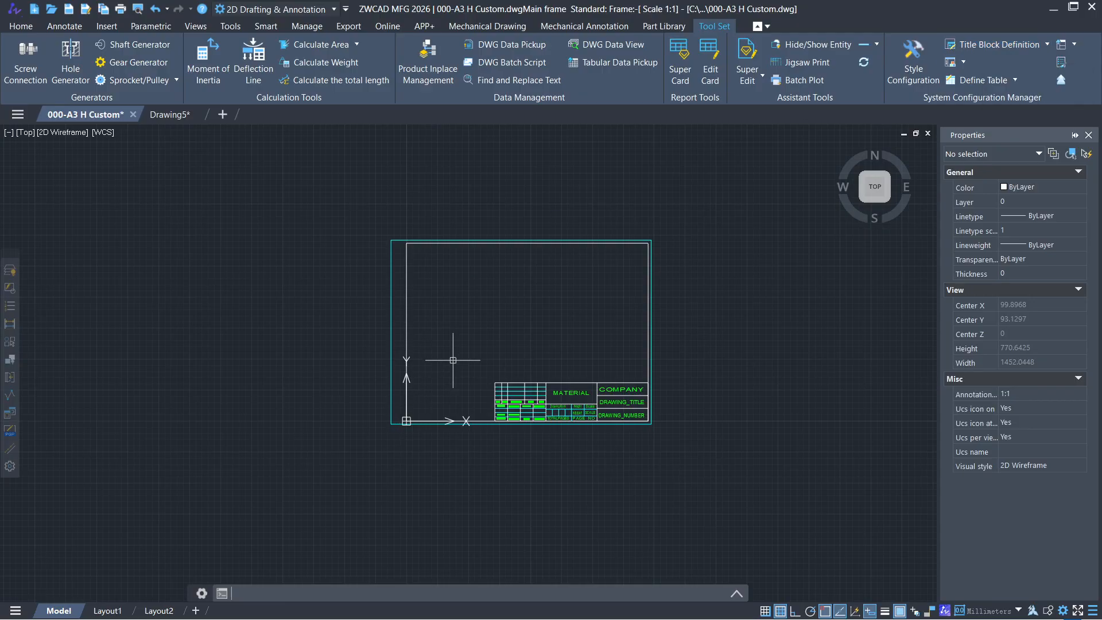
scroll(470, 336, up, 2)
middle_drag(492, 336, 422, 356)
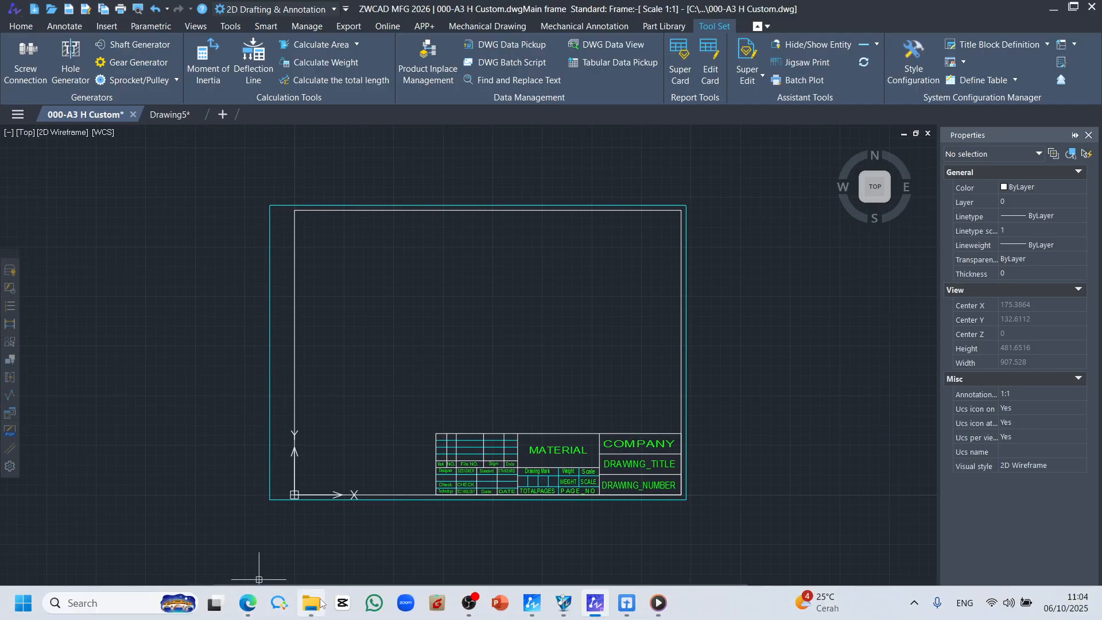
Switch to File Explorer and copy 000-A3 H Title Block.dwg from the ISO drwTBlock folder.
click(320, 602)
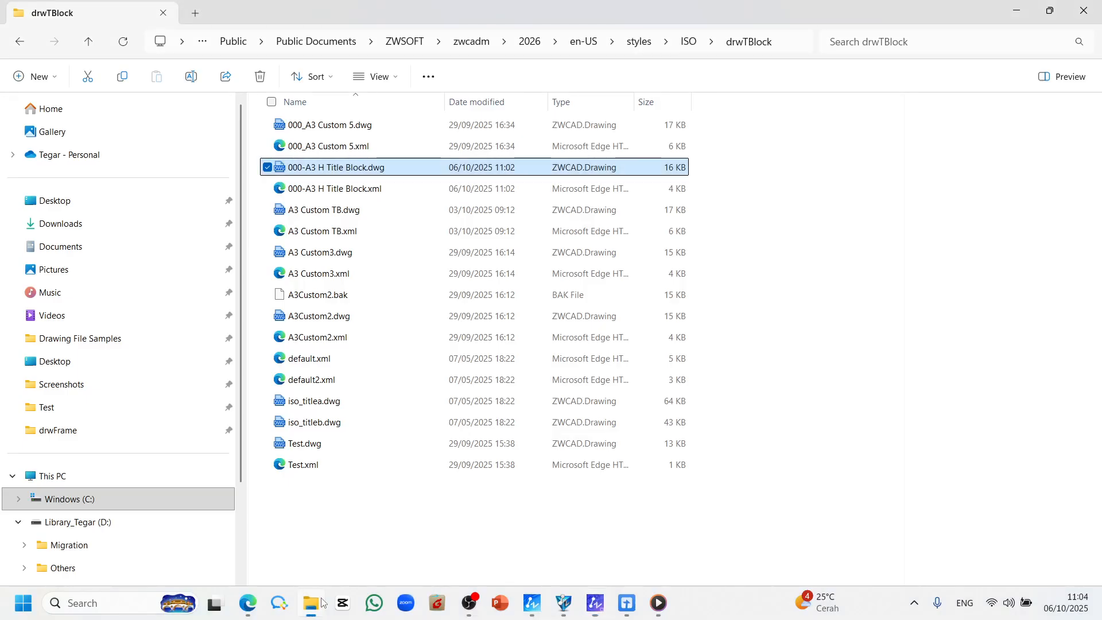
right_click(380, 167)
click(448, 187)
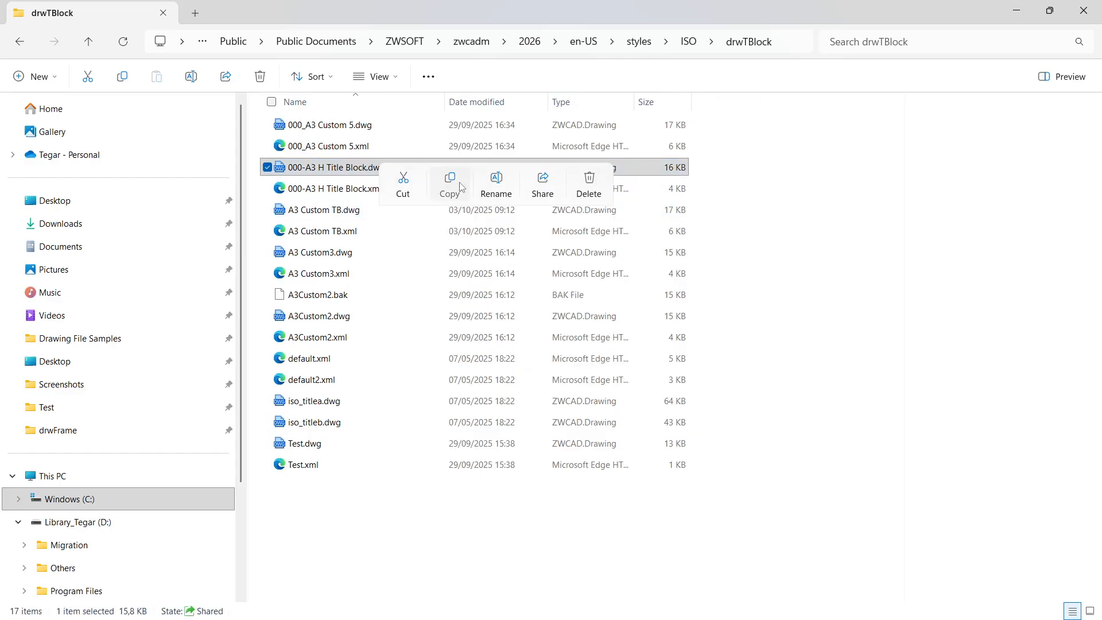
Paste the copied title block drawing into the drwTBlock folder of the GB standard.
click(637, 41)
double_click(340, 212)
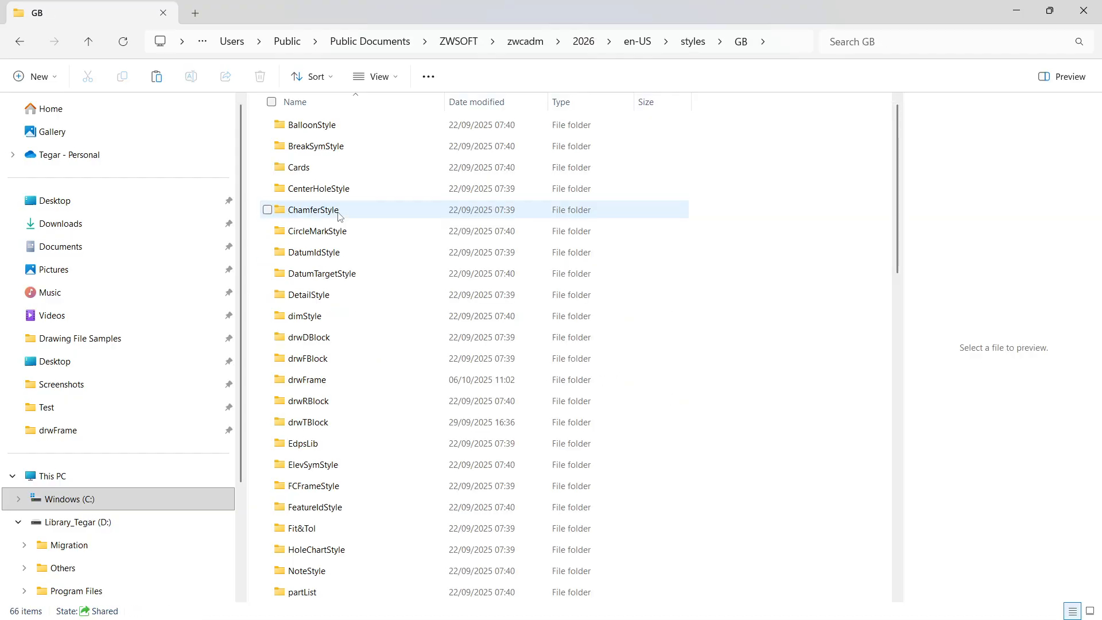
double_click(341, 423)
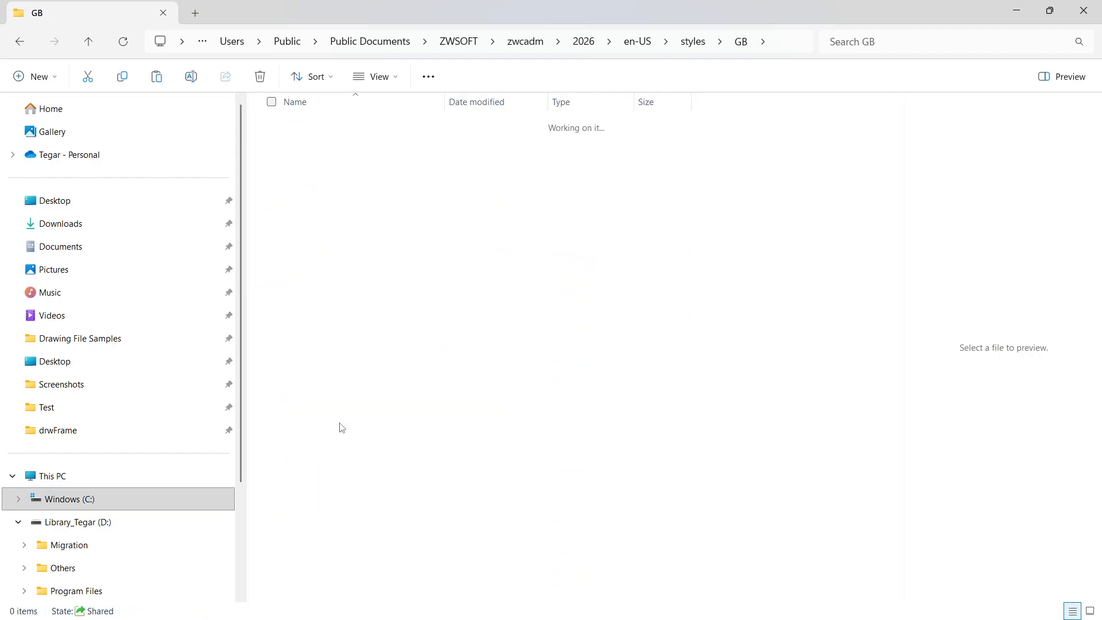
key(ctrl+v)
click(378, 566)
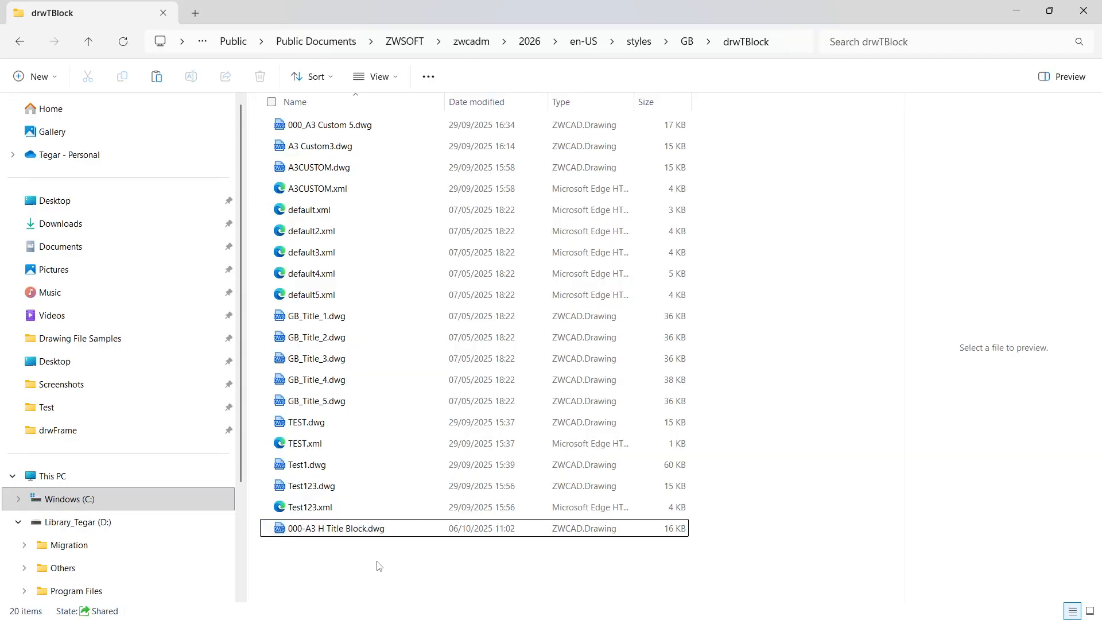
Switch to the 000-A3 H Custom drawing in ZWCAD and add a GB title style named 000-A3 H Title Block in the style configuration.
mouse_move(597, 602)
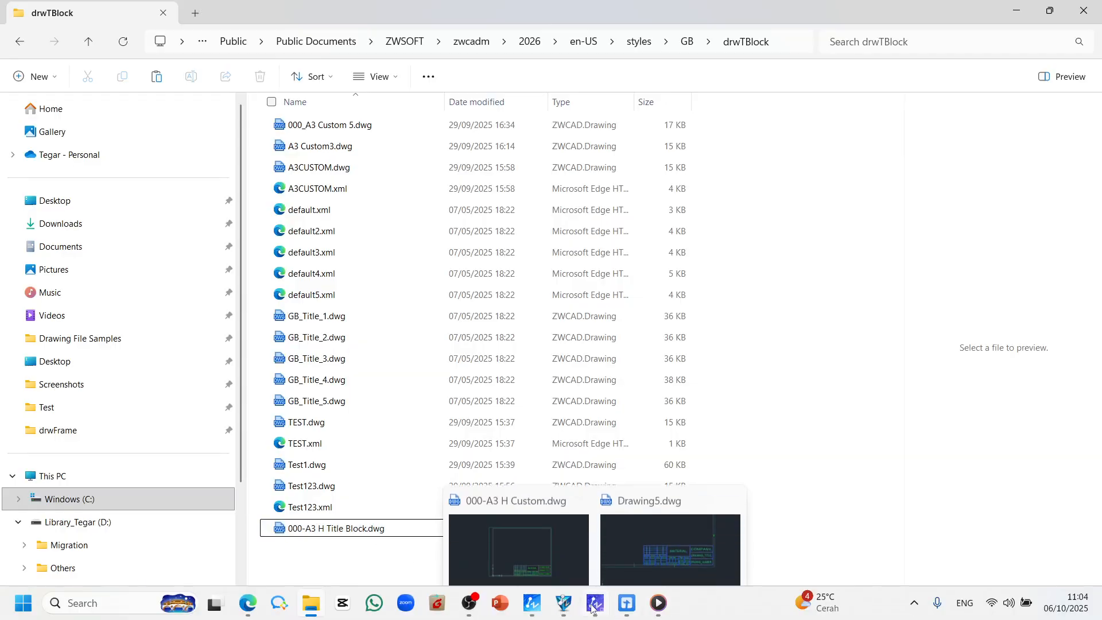
click(553, 547)
click(899, 53)
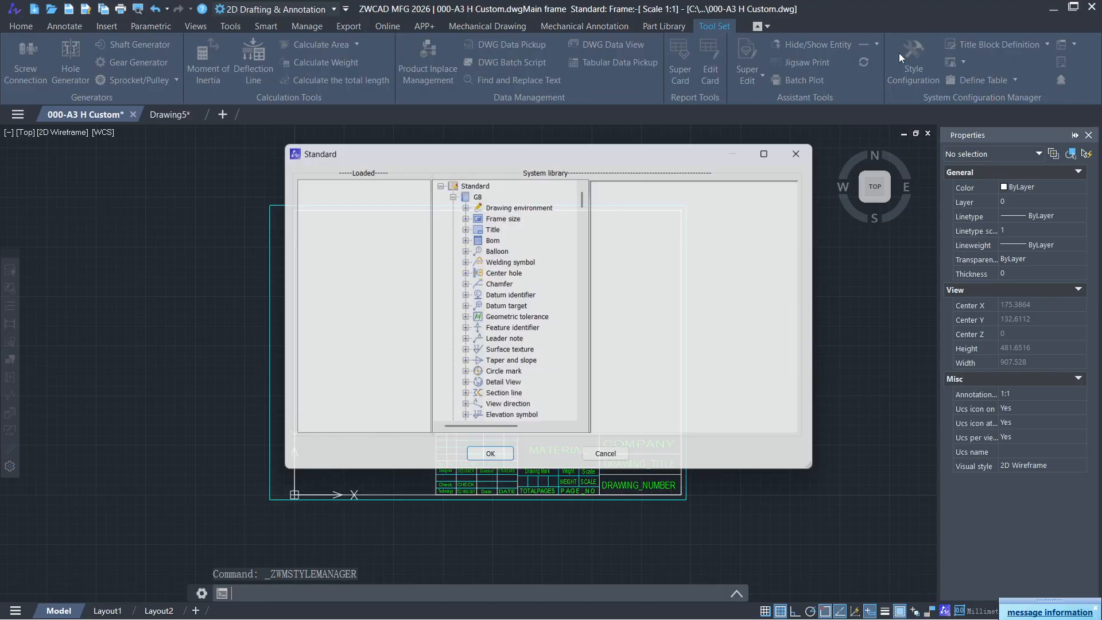
click(463, 227)
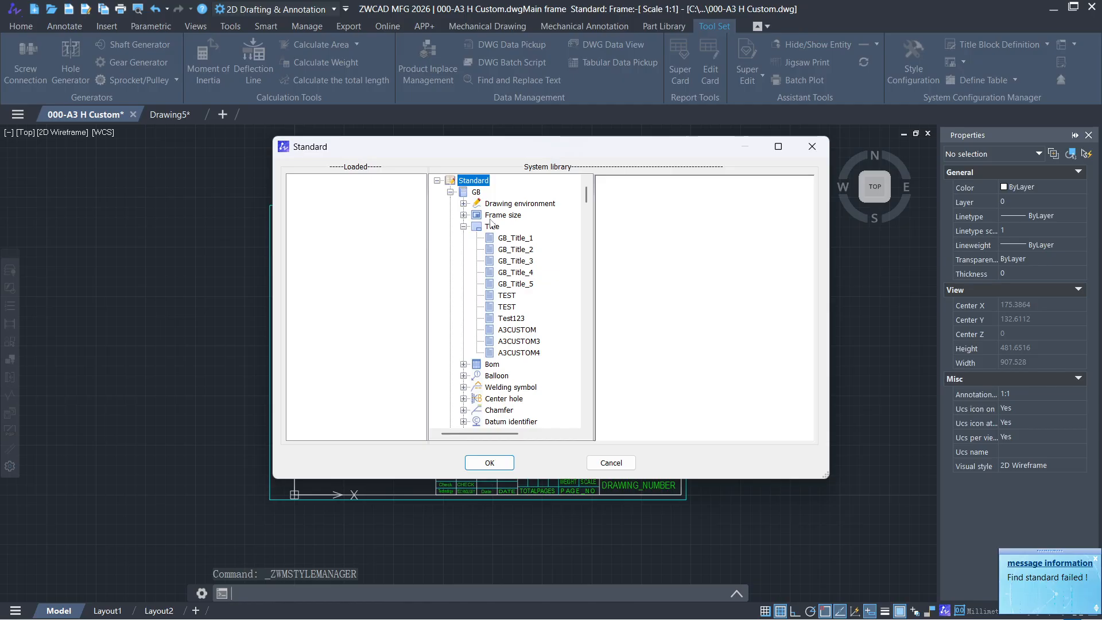
click(492, 225)
right_click(492, 223)
click(526, 232)
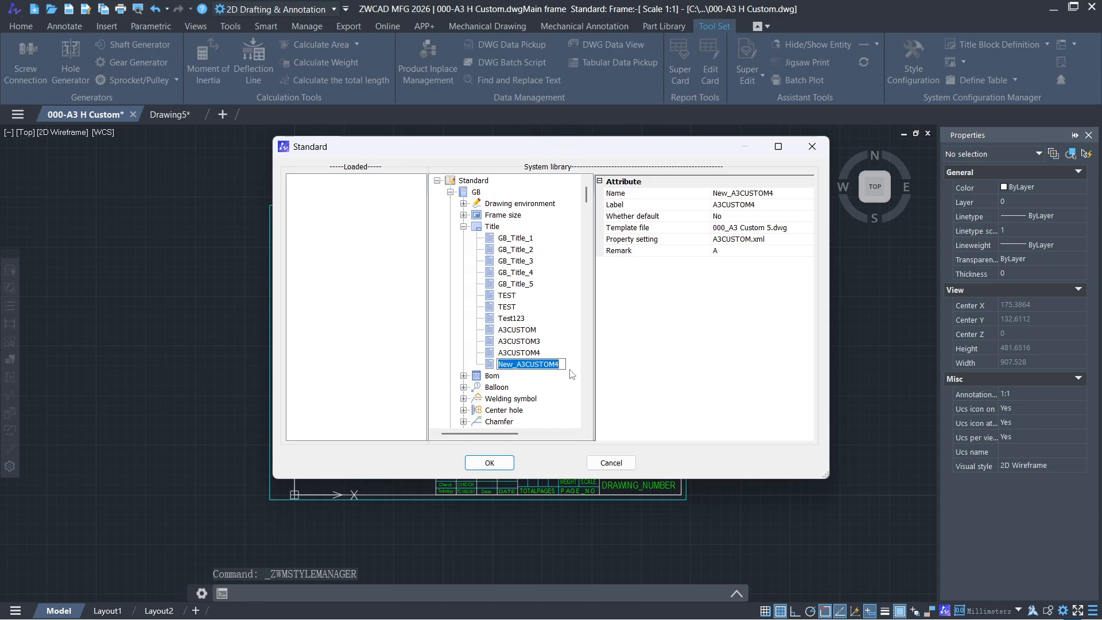
text(00)
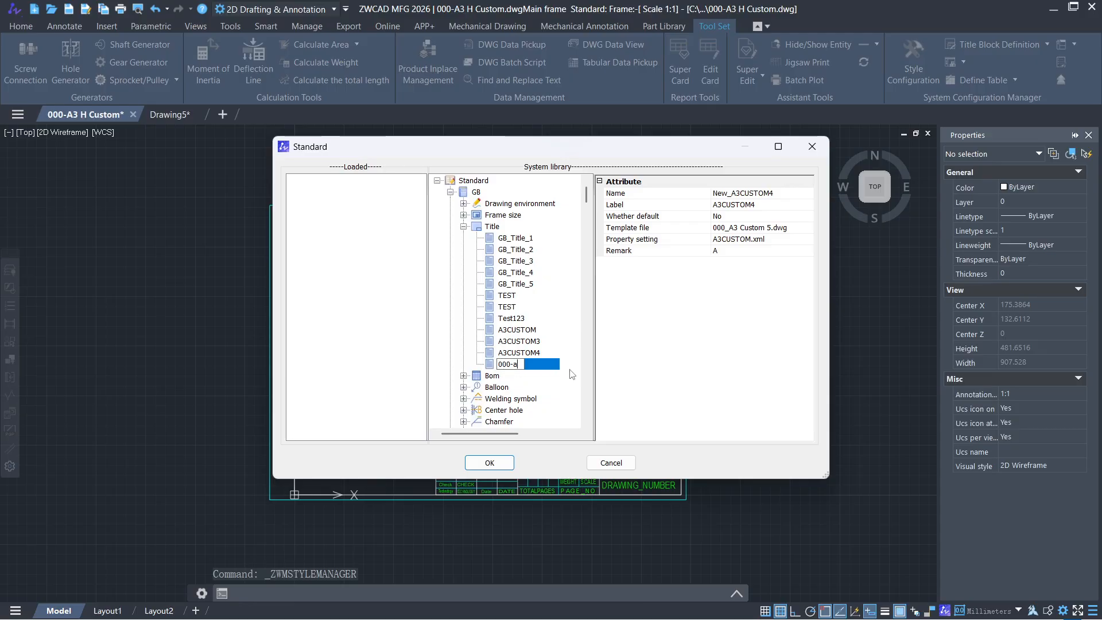
text(0-A3 H)
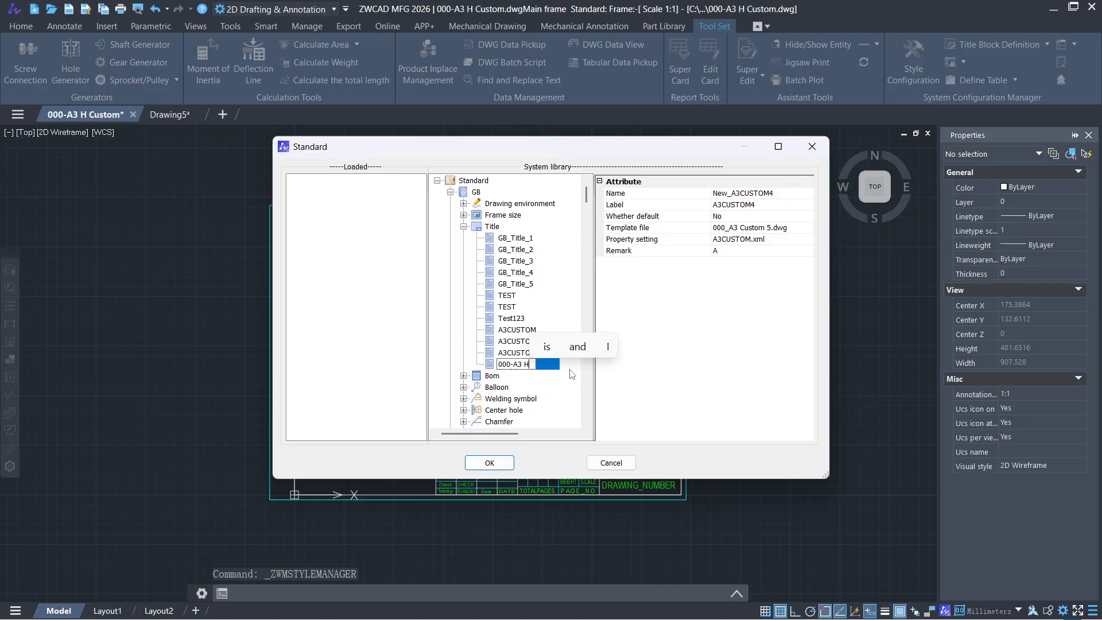
text( Title Block)
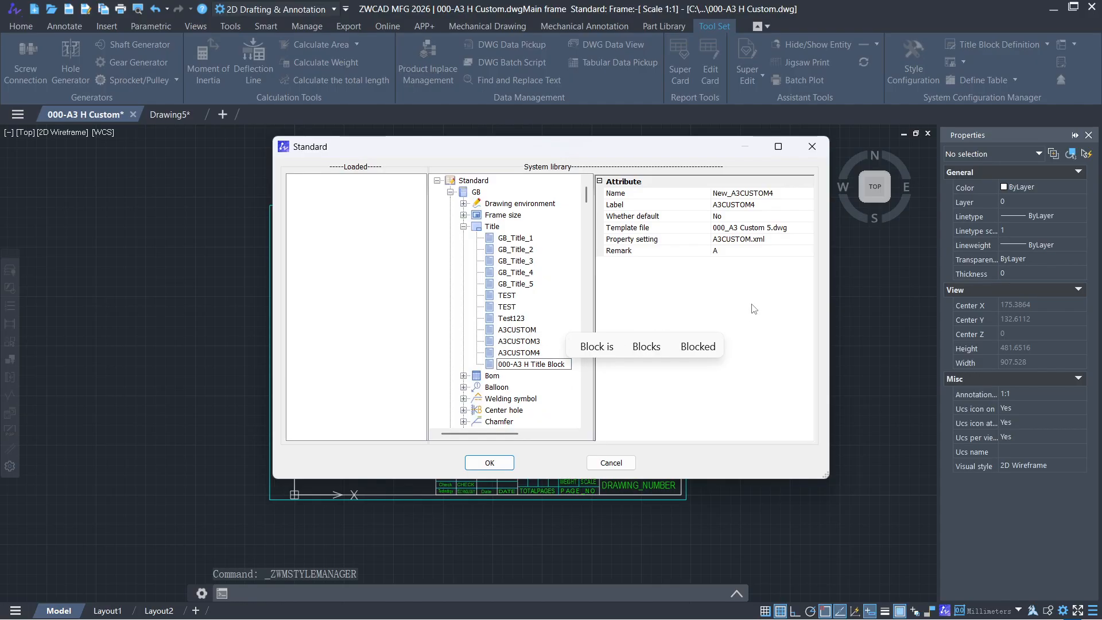
key(Return)
Set the new title style's label to 000-A3 H Title Block and its template file to 000-A3 H Title Block.dwg, and save the configuration.
click(530, 364)
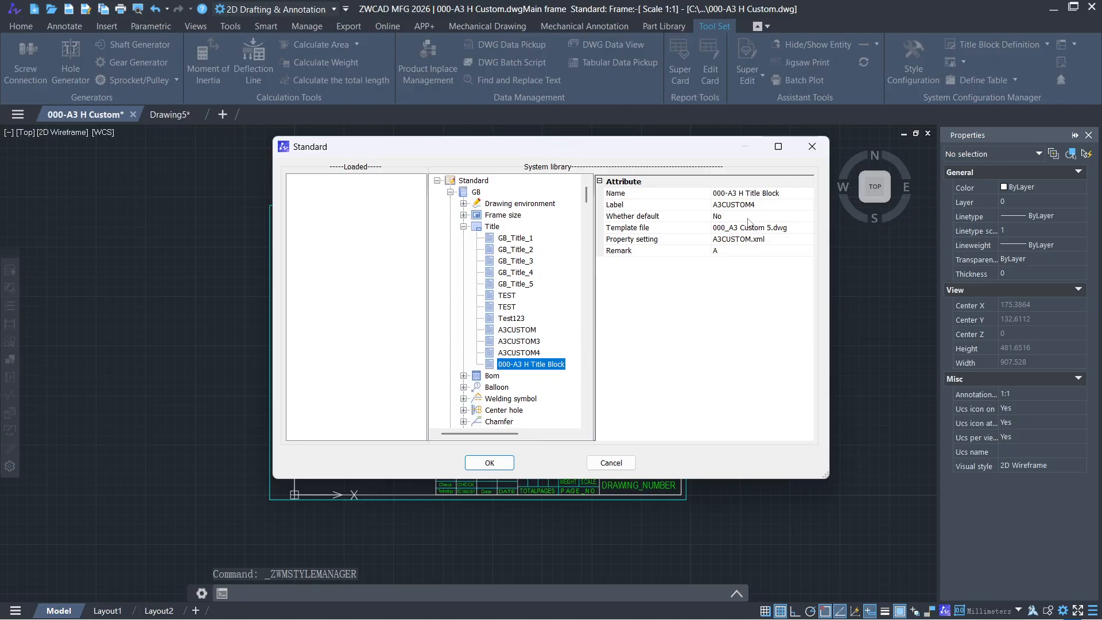
click(677, 192)
key(ctrl+c)
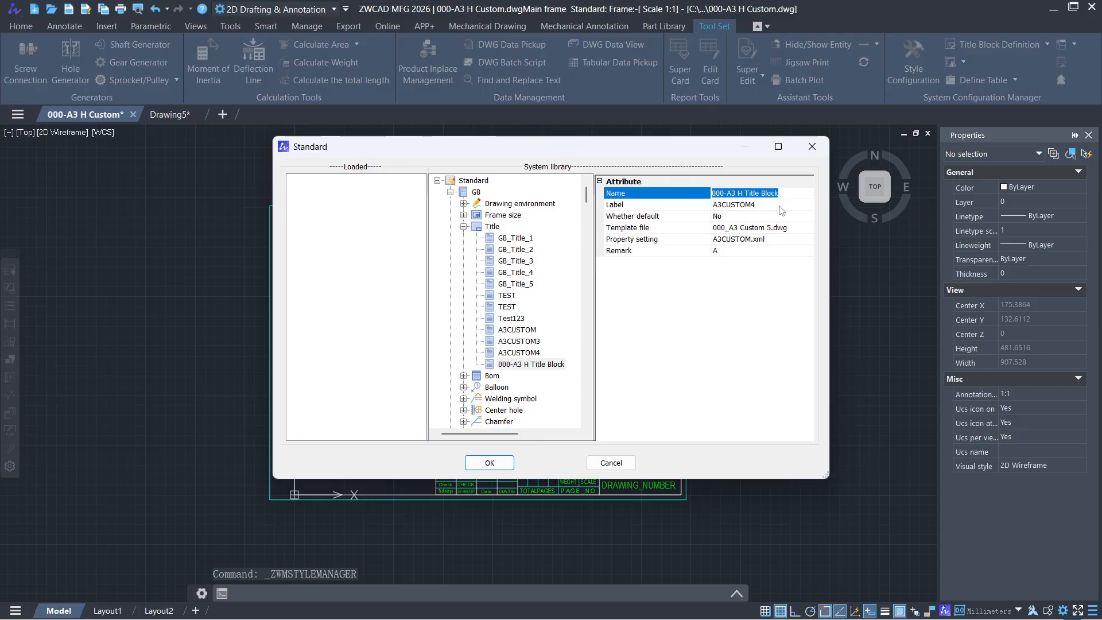
click(786, 205)
key(ctrl+v)
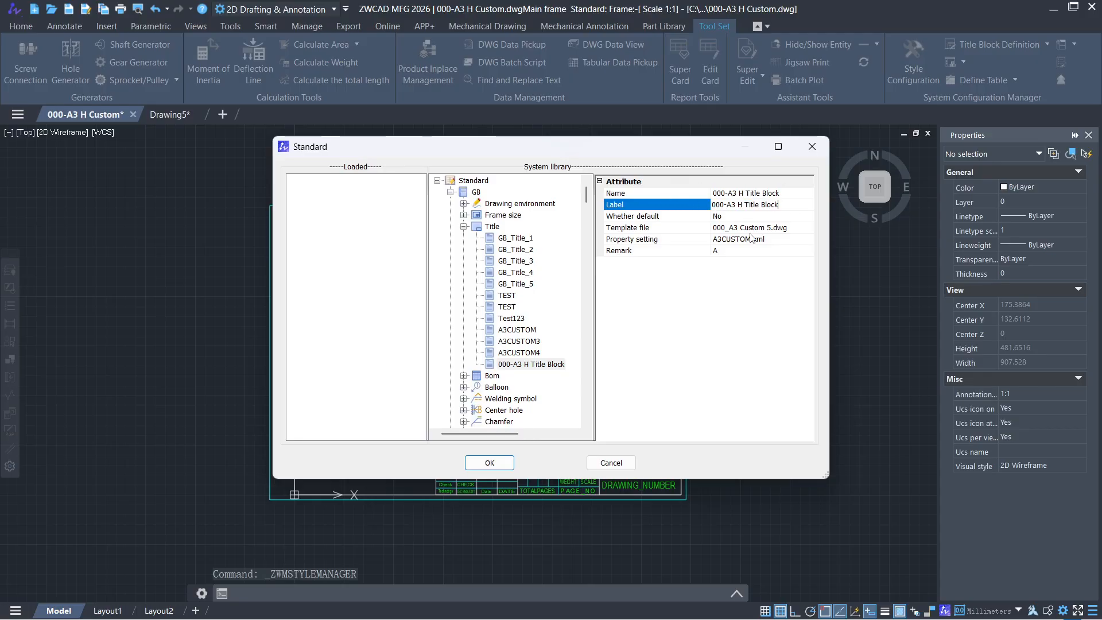
click(808, 228)
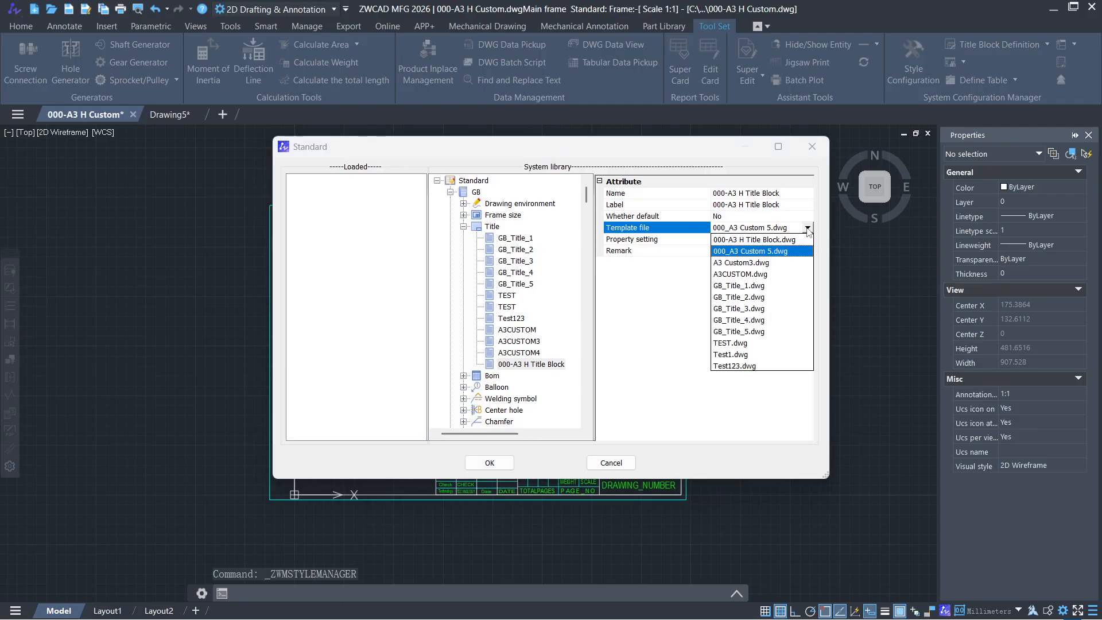
click(776, 240)
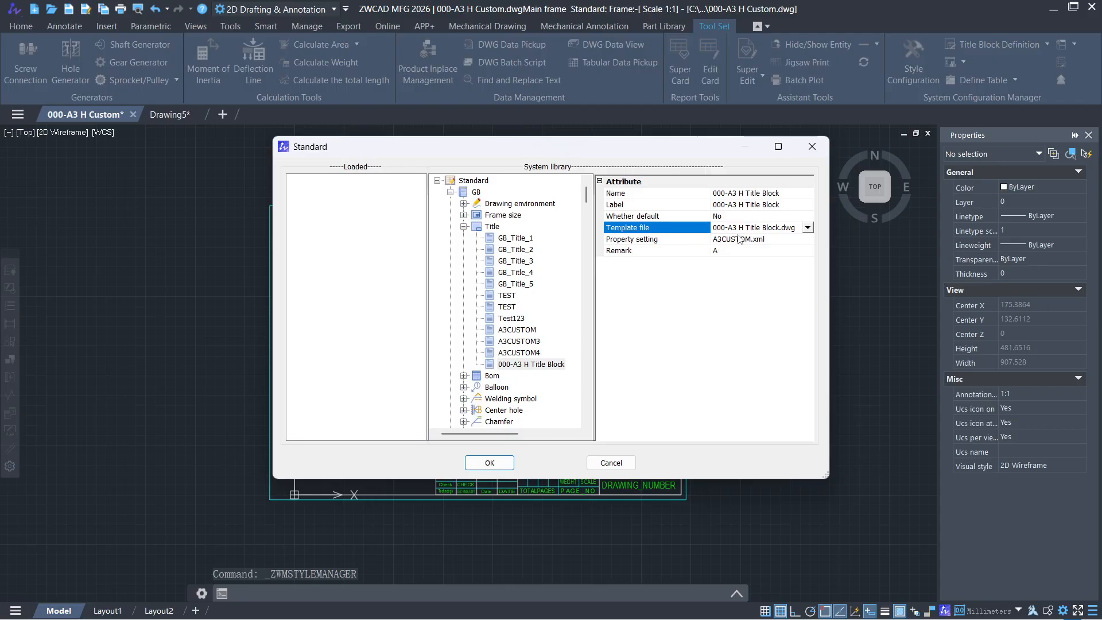
click(727, 350)
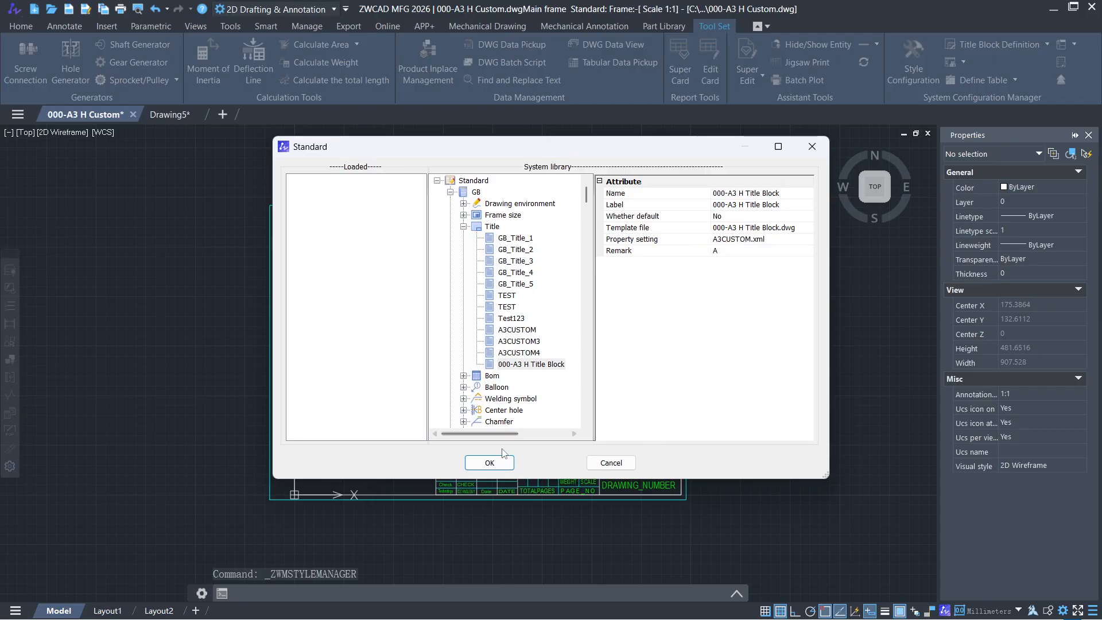
click(501, 467)
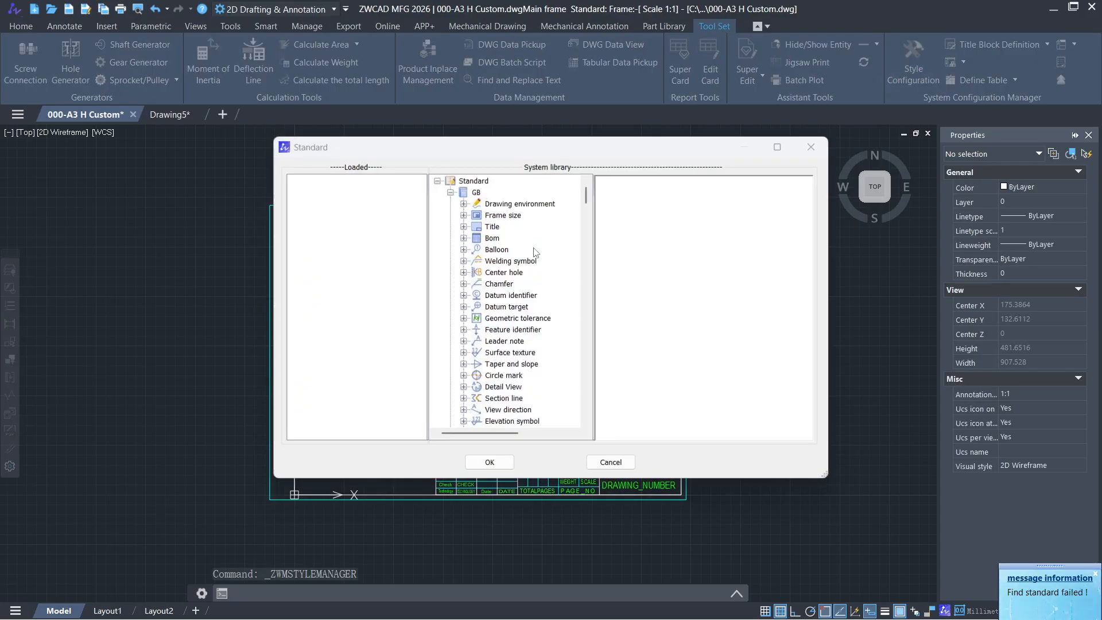
Examine the GB style library entries for the A3 frame 000-A3 H Custom and the title 000-A3 H Title Block, leaving the configuration unchanged.
click(464, 215)
scroll(516, 337, down, 2)
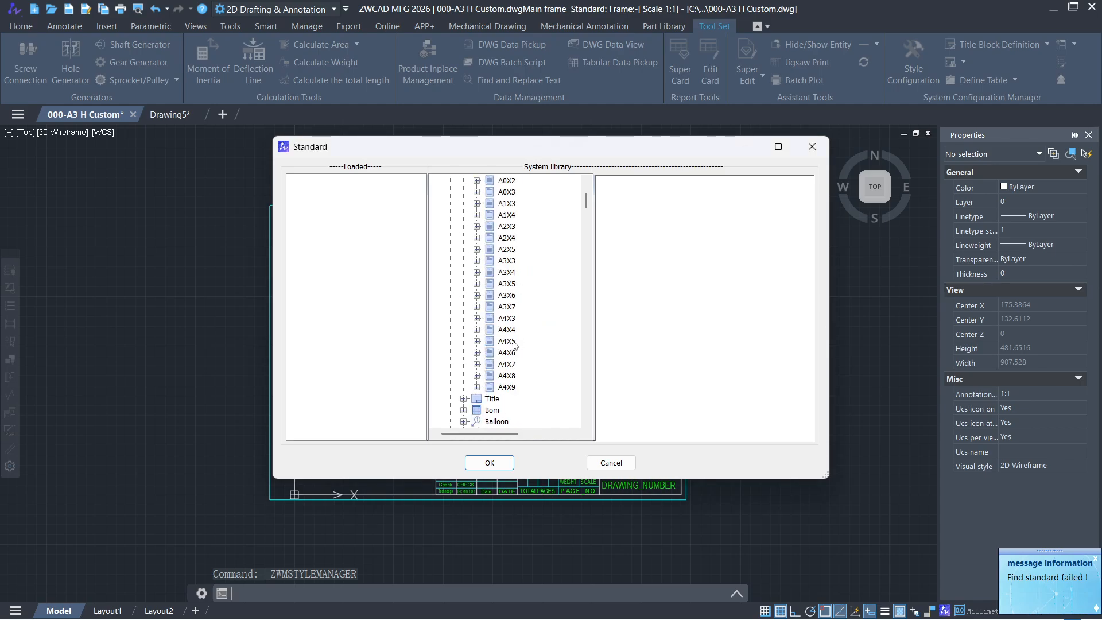
scroll(517, 338, up, 3)
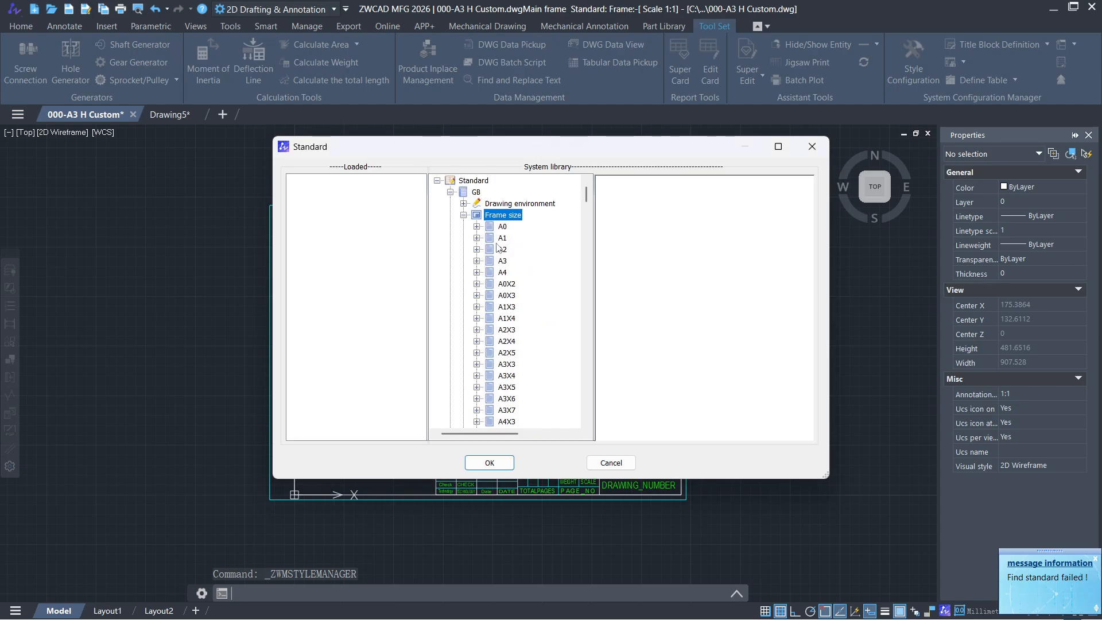
click(497, 261)
click(477, 261)
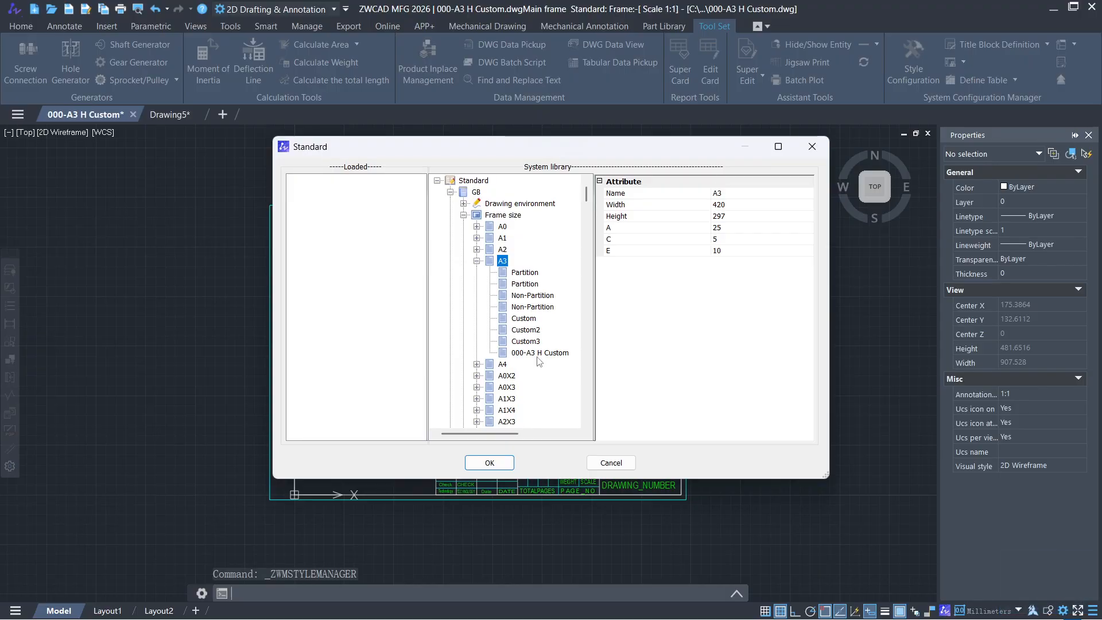
click(537, 356)
click(463, 216)
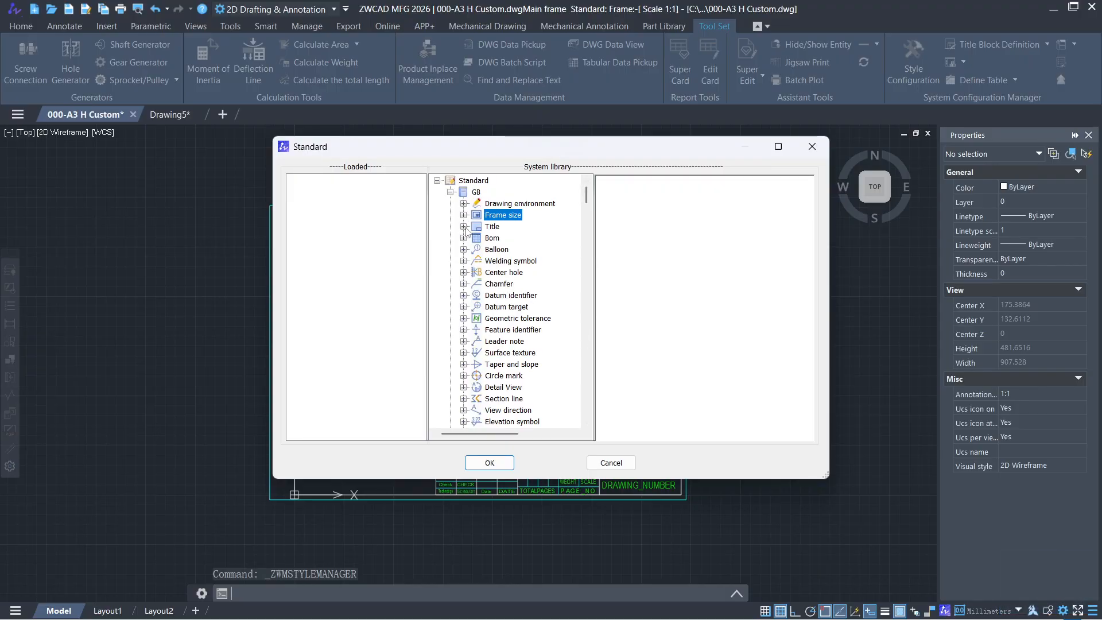
click(463, 227)
click(516, 365)
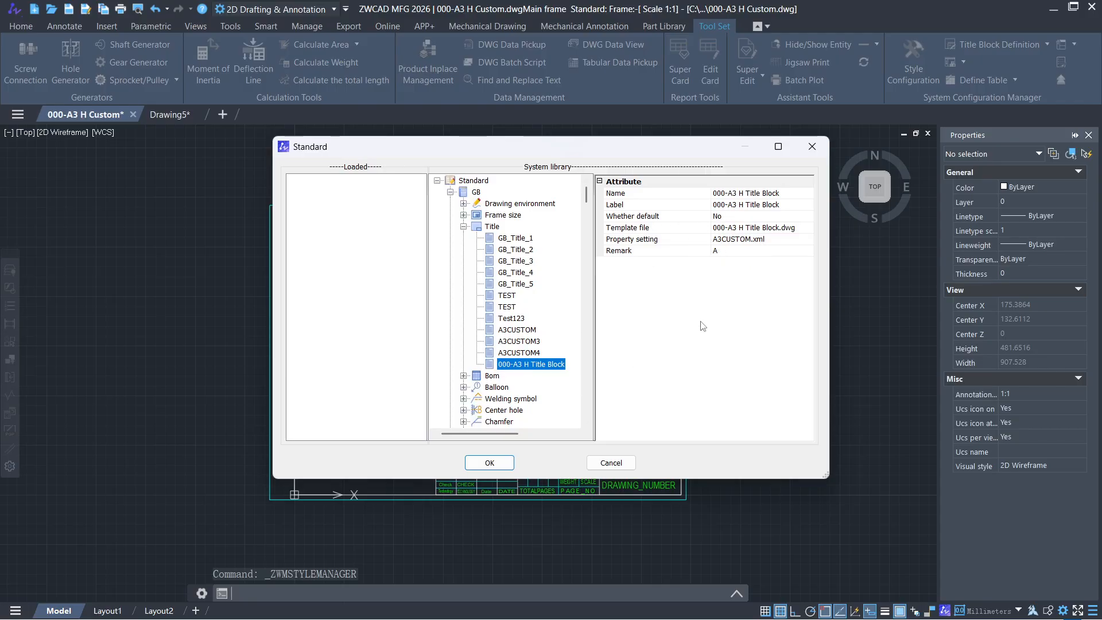
click(611, 462)
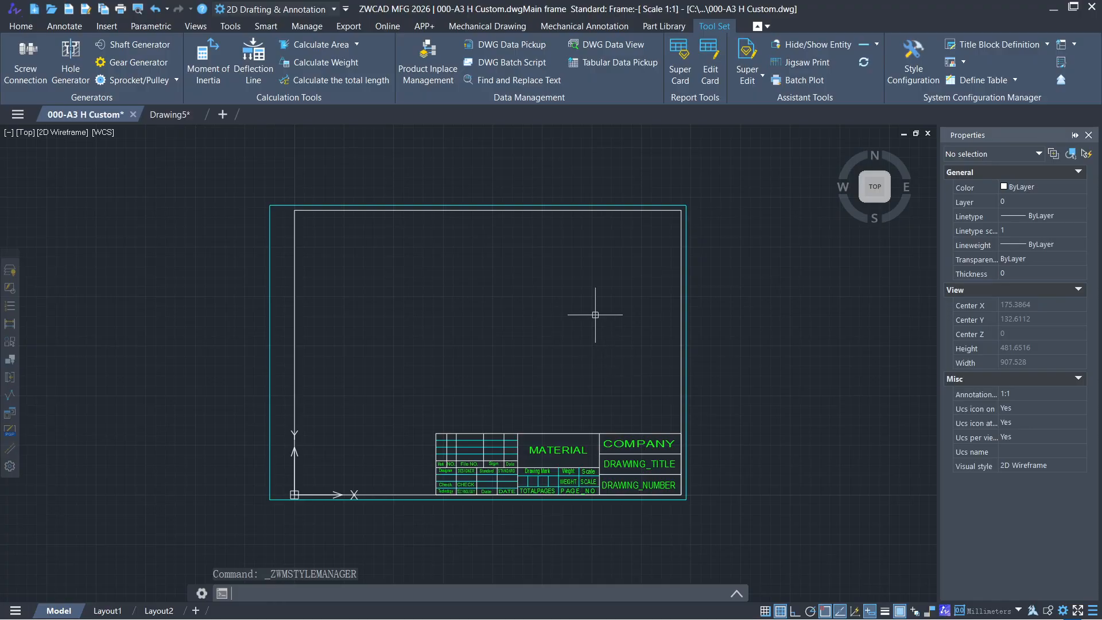
Create a new drawing and erase all of its existing frame and valve geometry.
click(218, 115)
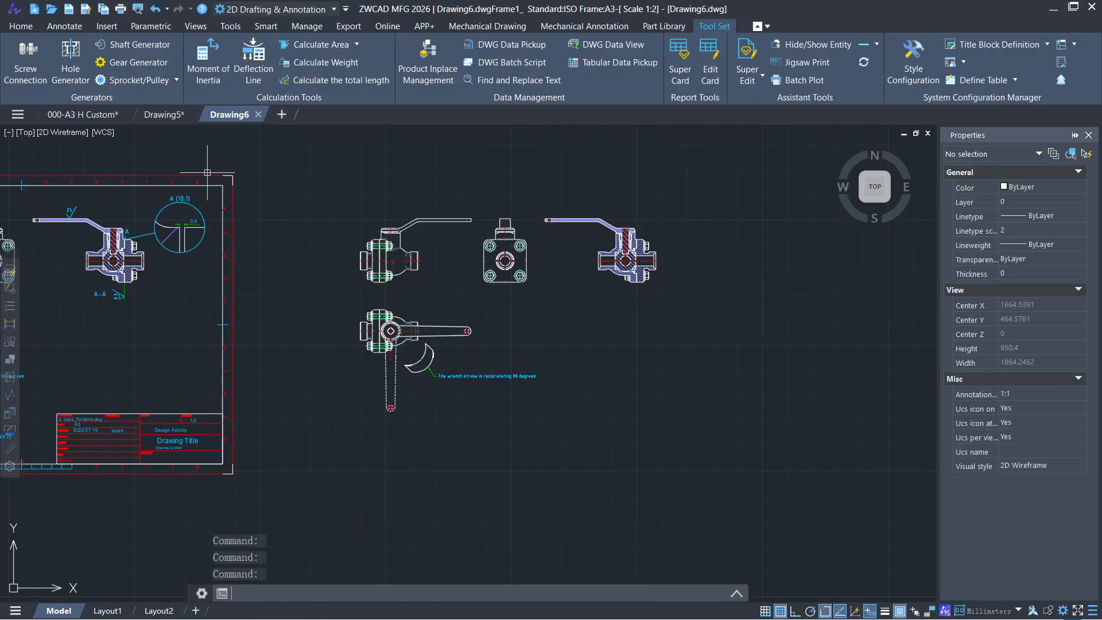
scroll(208, 173, down, 4)
middle_drag(213, 176, 368, 289)
click(162, 244)
click(597, 435)
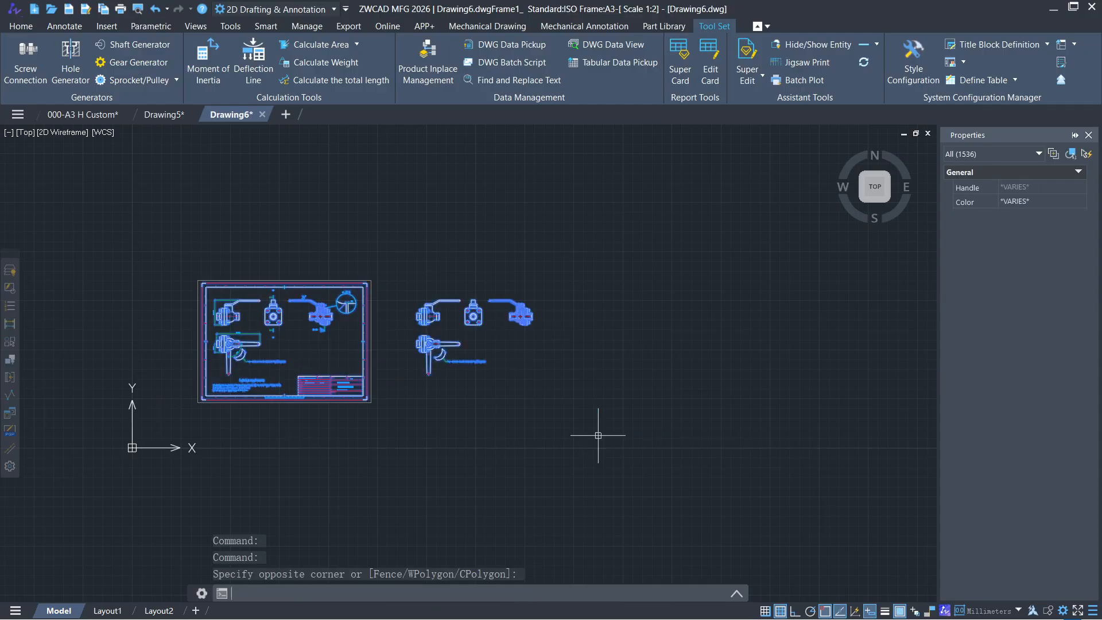
key(F1)
click(164, 239)
click(569, 407)
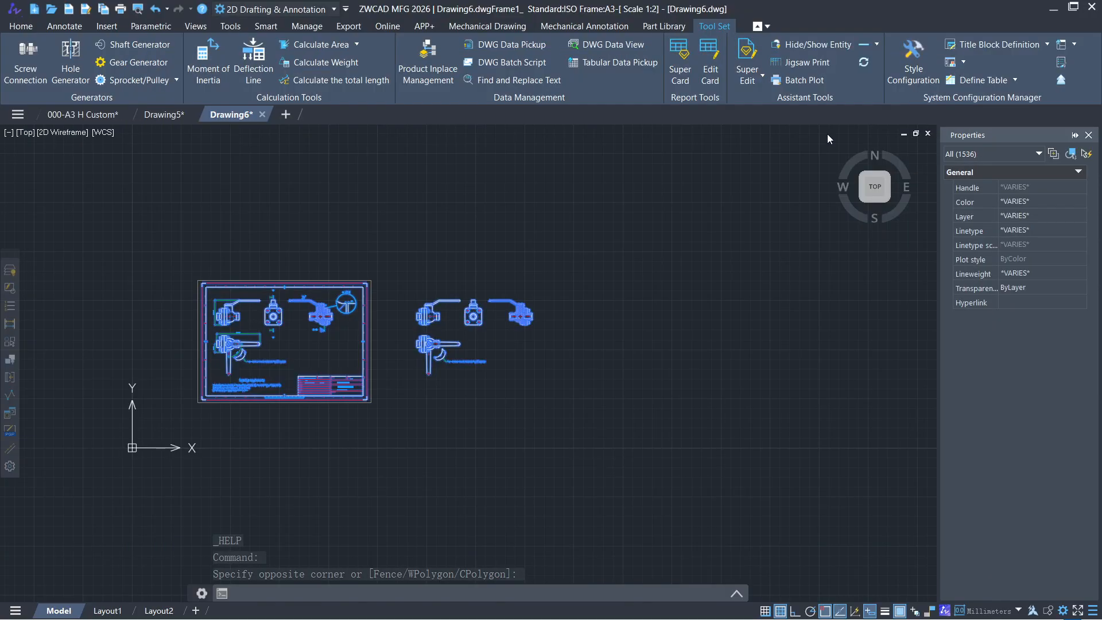
click(959, 62)
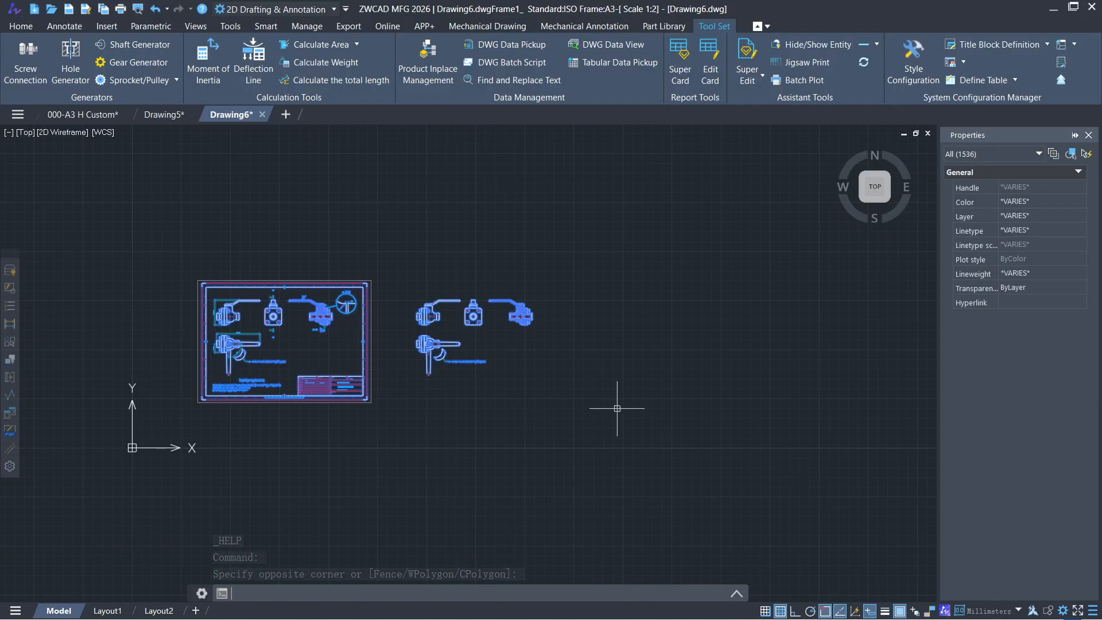
click(622, 408)
click(241, 285)
key(Delete)
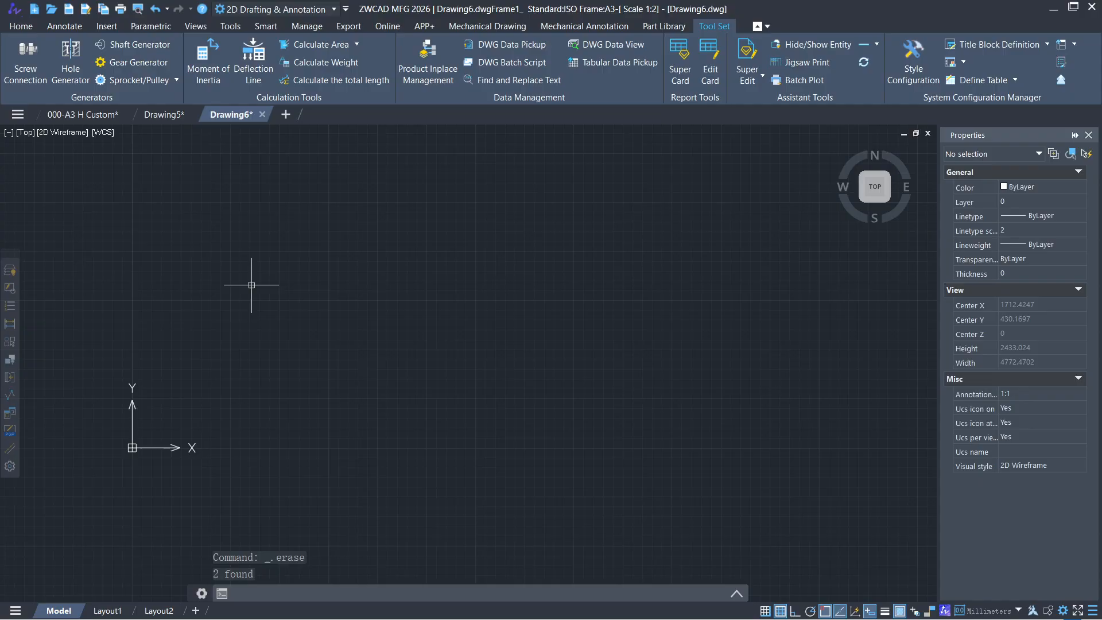
Set up an A3 frame from the GB style group with frame style 000-A3 H Custom and title 000-A3 H Title Block.
click(487, 26)
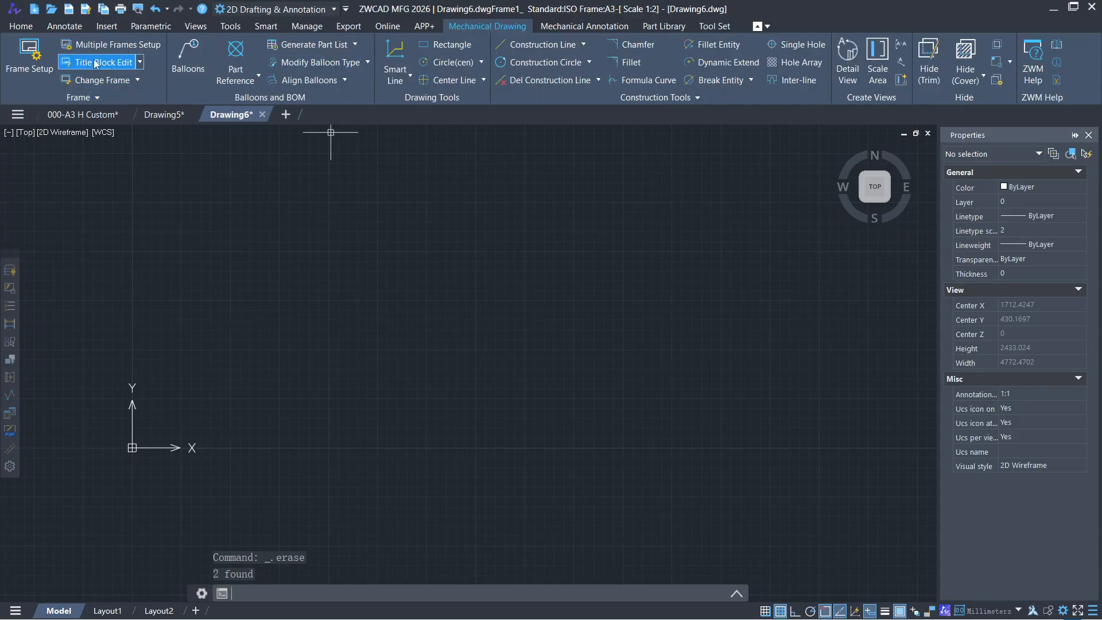
click(29, 55)
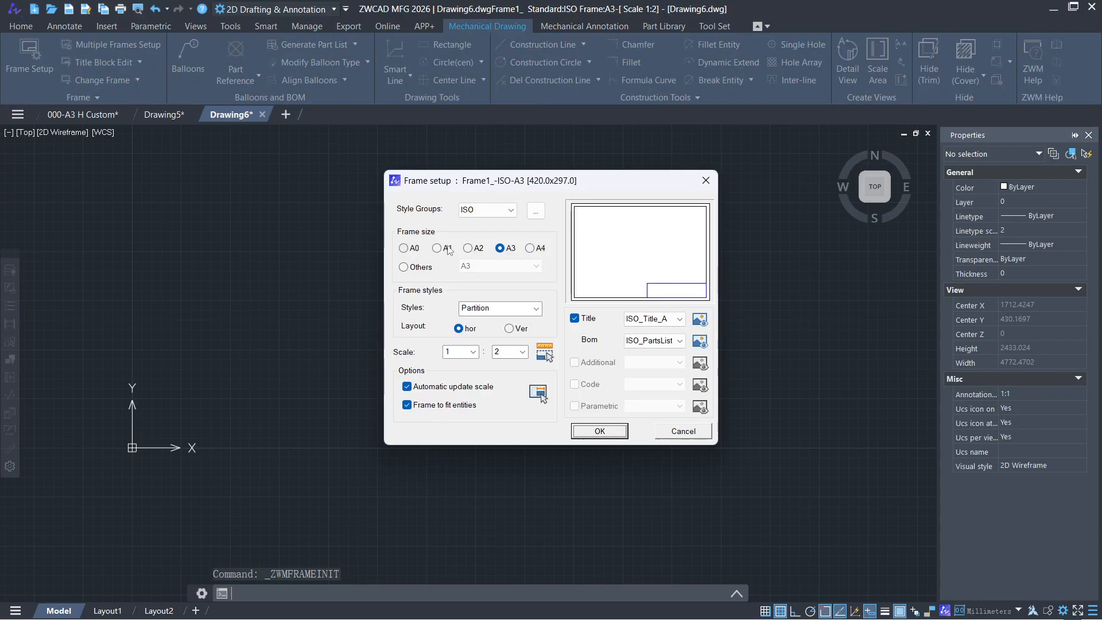
click(488, 209)
click(498, 265)
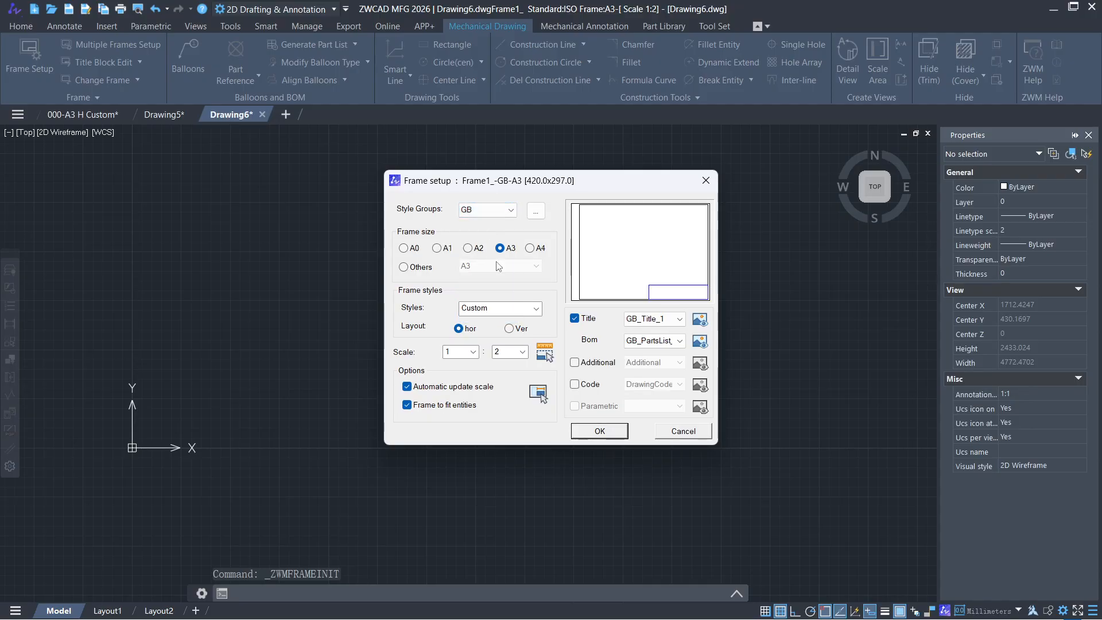
click(537, 308)
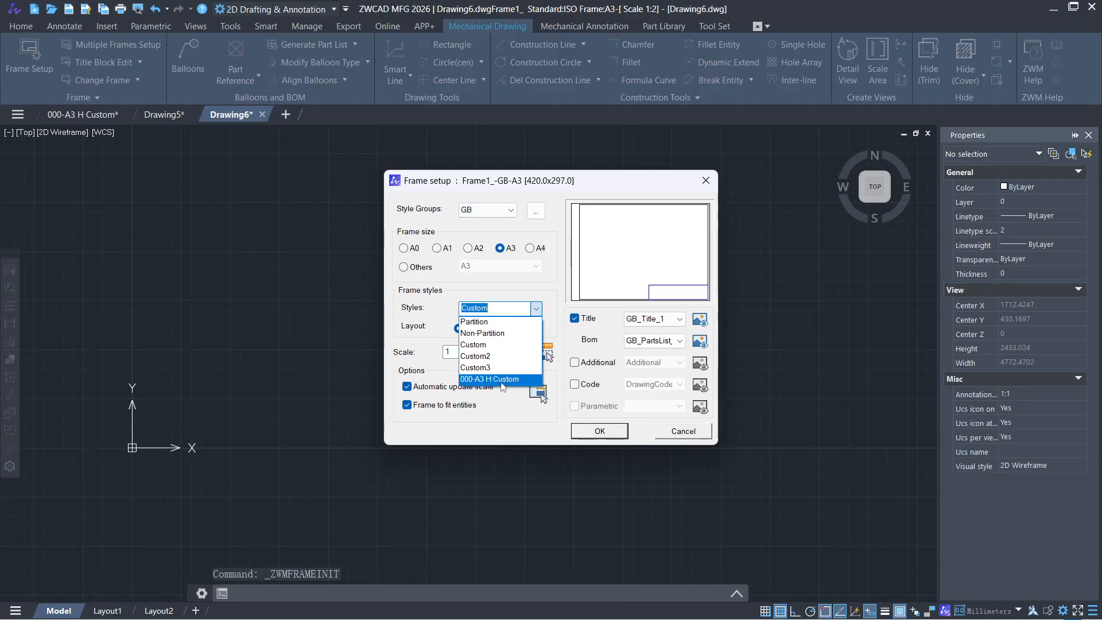
click(500, 379)
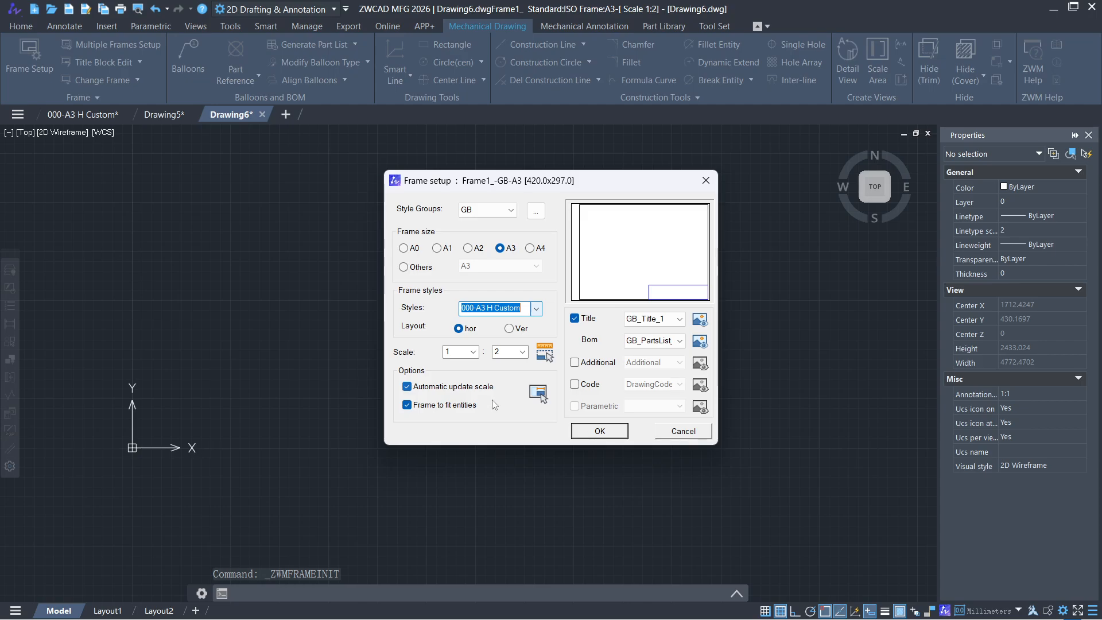
click(673, 320)
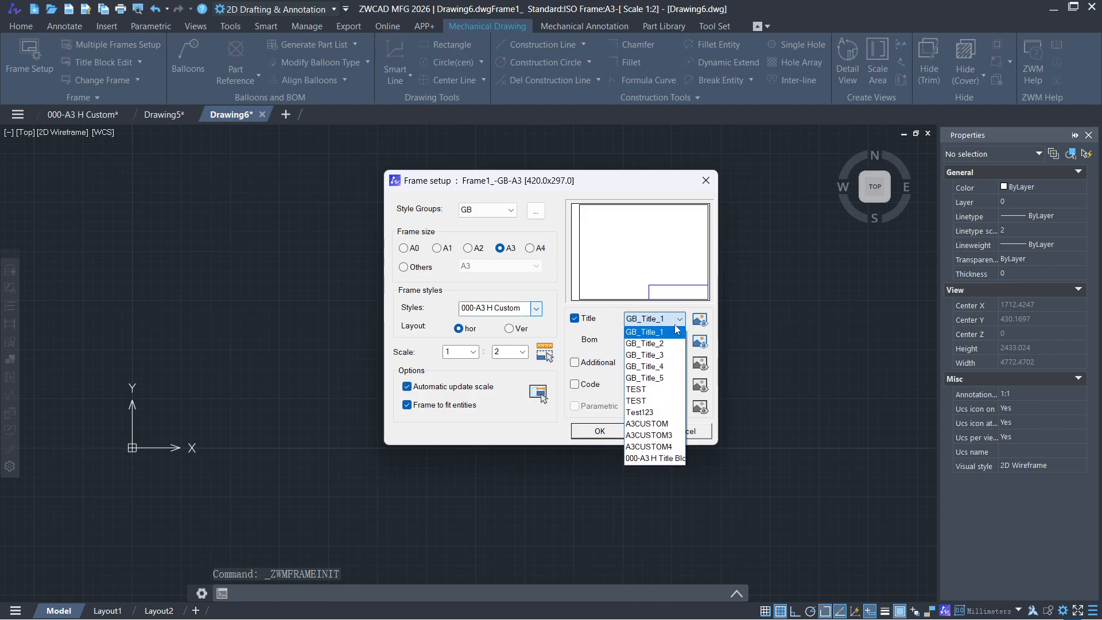
click(652, 459)
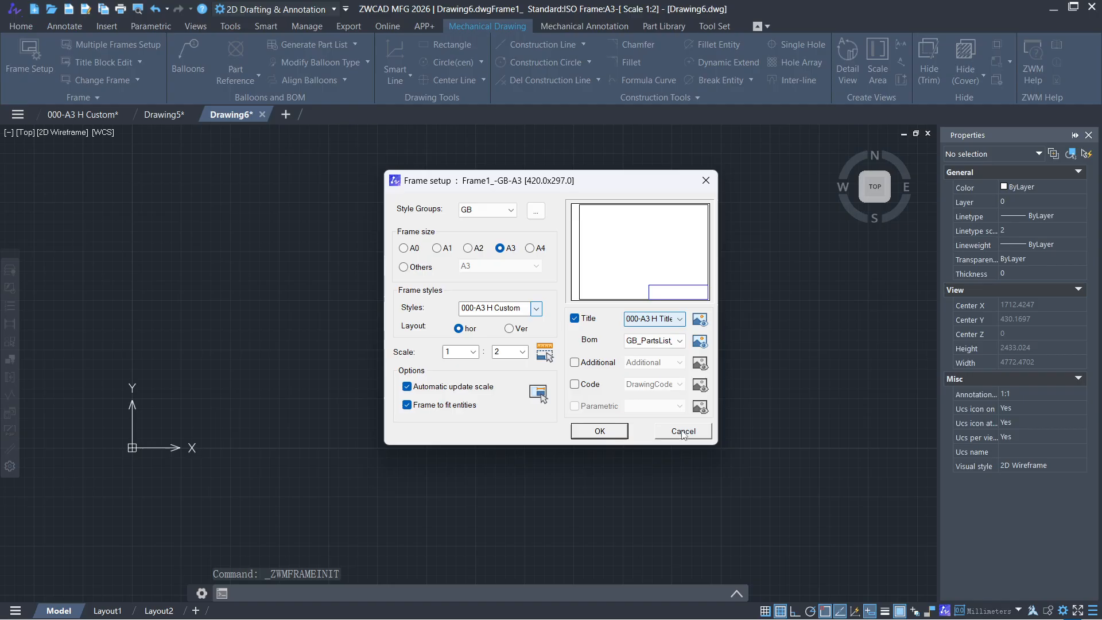
click(599, 431)
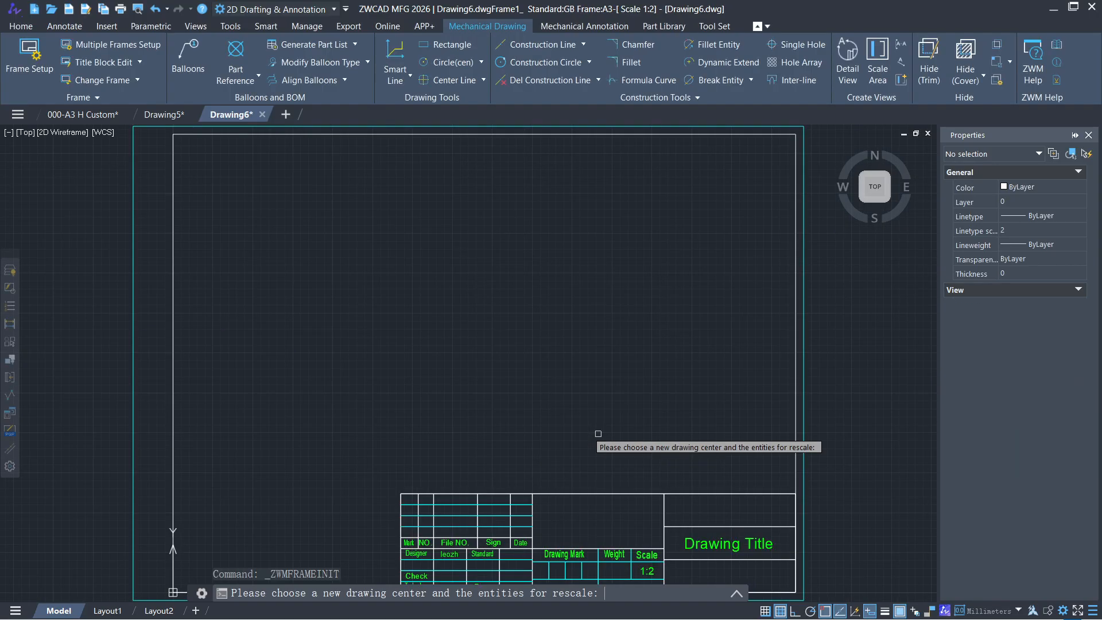
Place the custom frame in the new drawing with its destination location at the origin 0,0.
click(468, 367)
scroll(281, 425, down, 2)
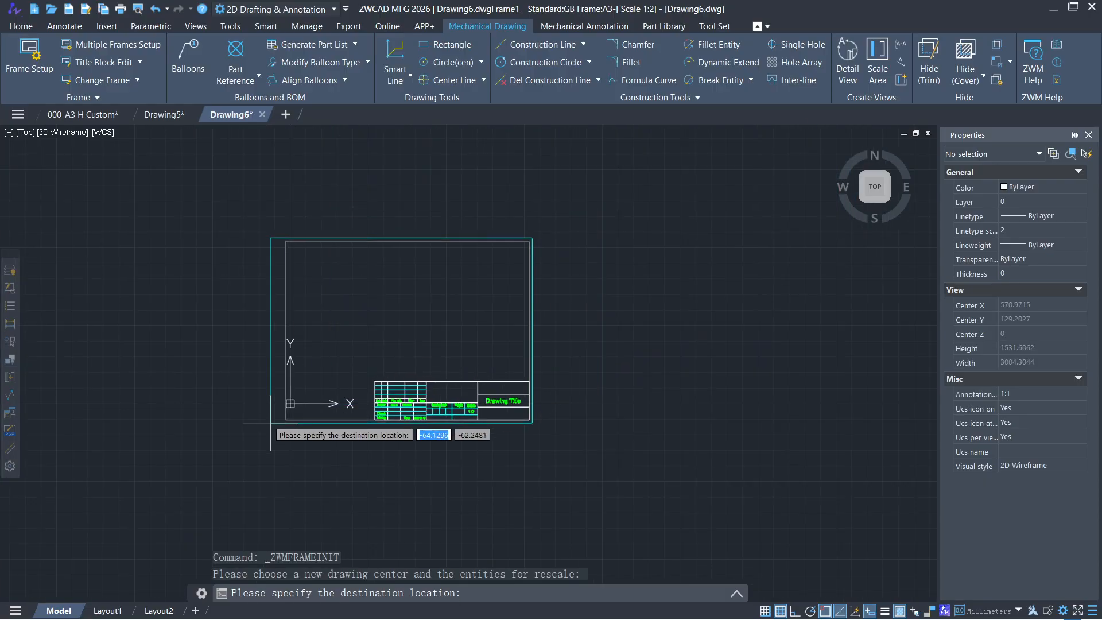
text(0,0)
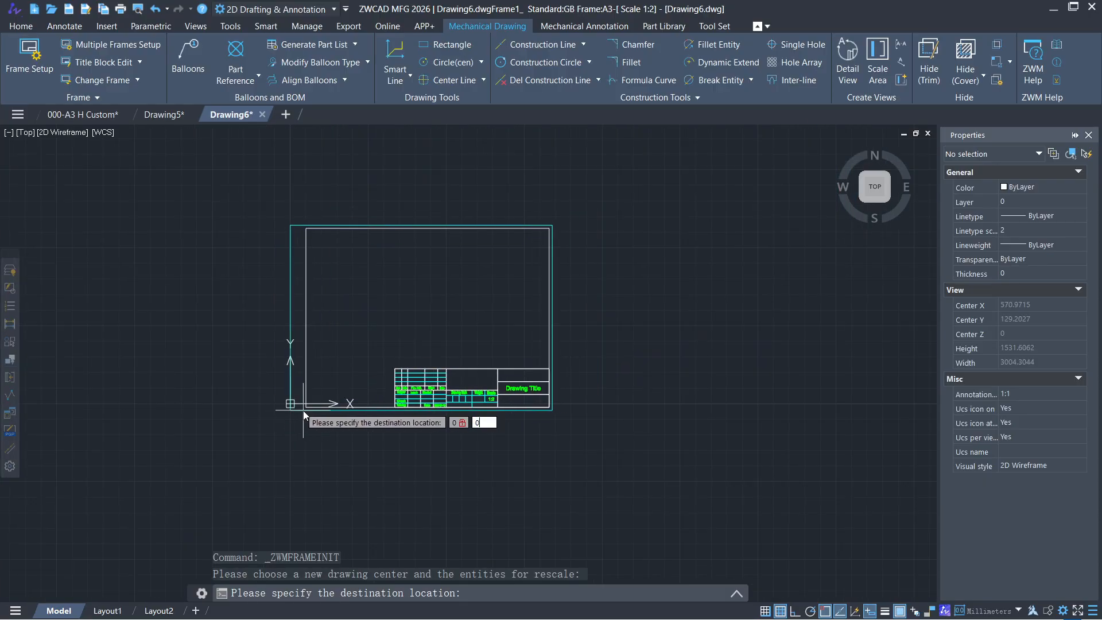
key(Return)
scroll(330, 399, down, 2)
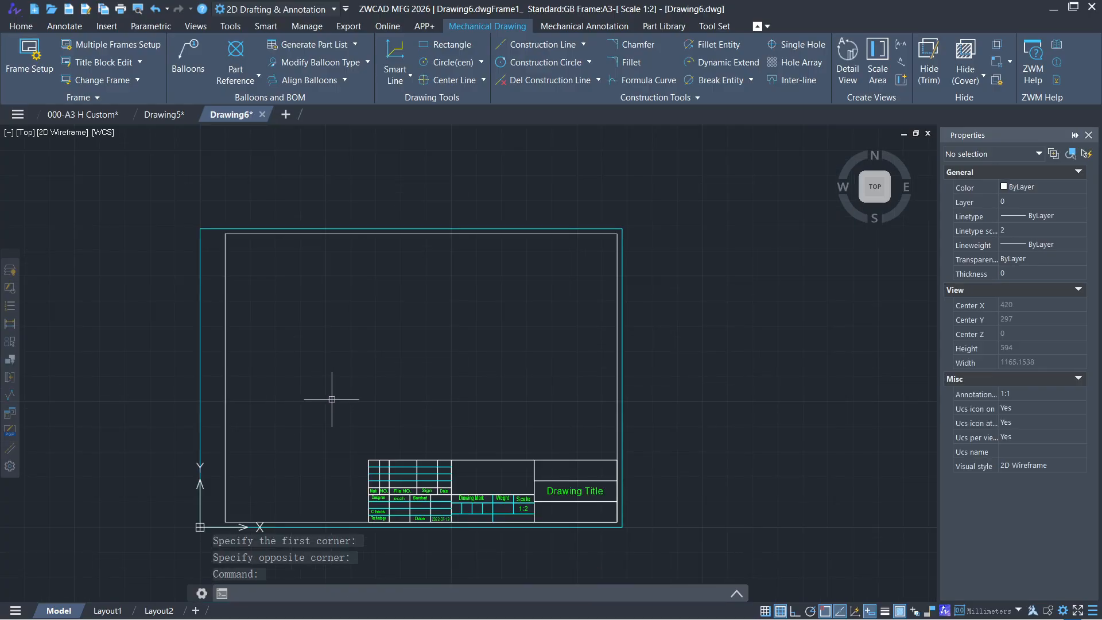
mouse_move(330, 399)
middle_down()
mouse_move(364, 411)
mouse_move(428, 345)
middle_up()
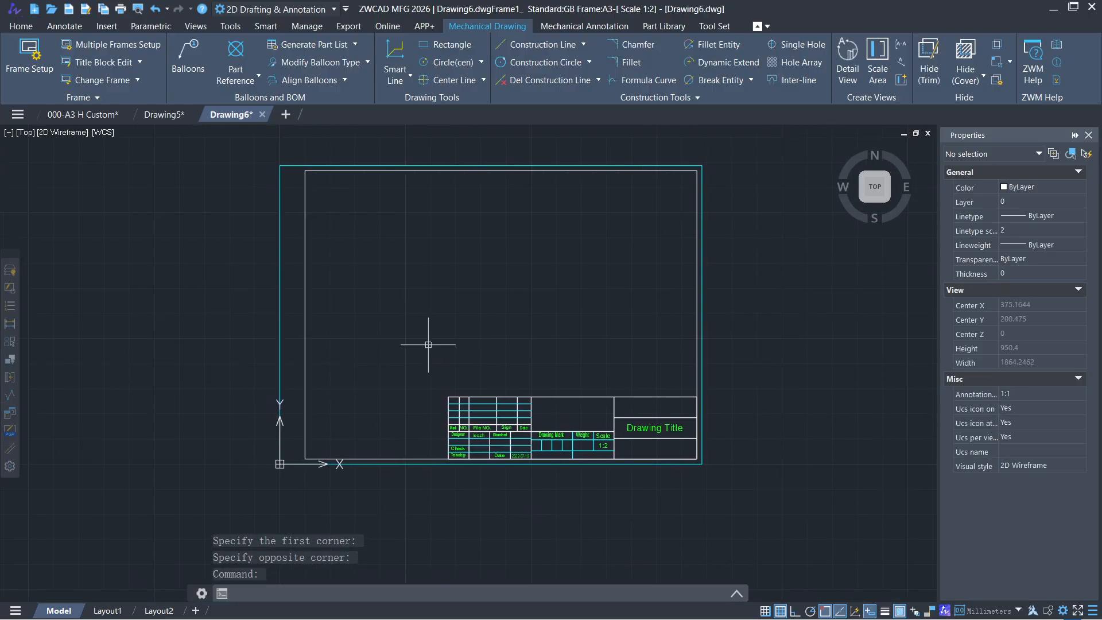